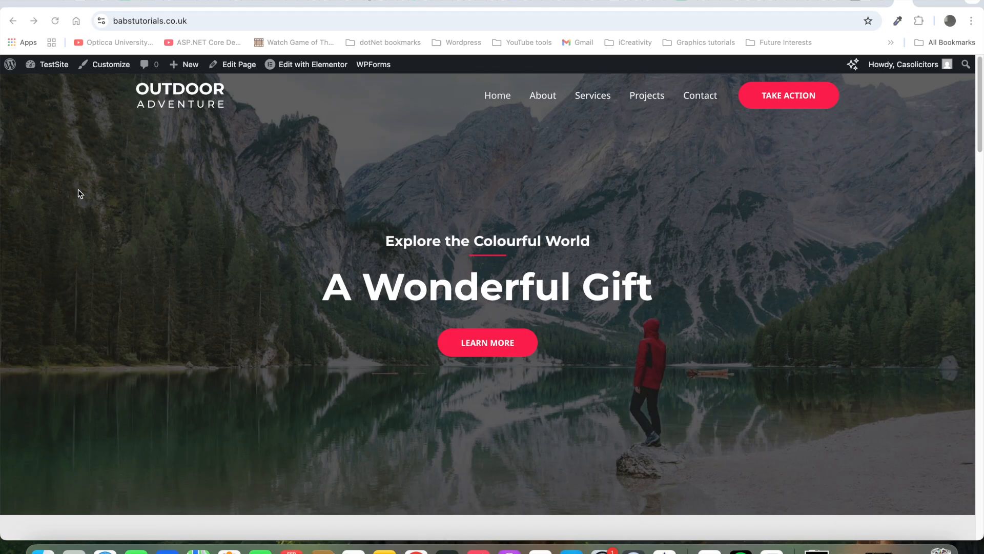
Step: Leave the live site for the admin's About WordPress 6.8.2 page
click(9, 68)
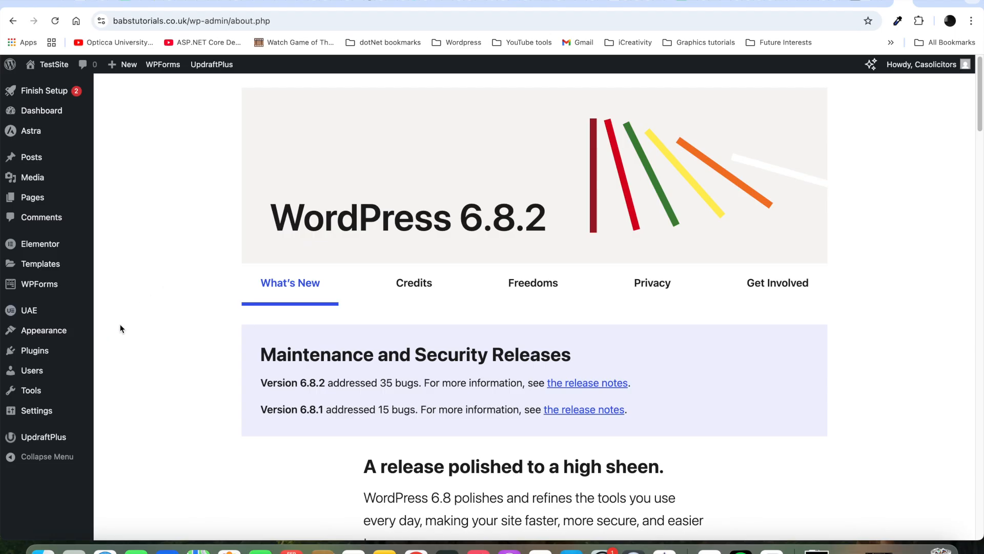
mouse_move(46, 354)
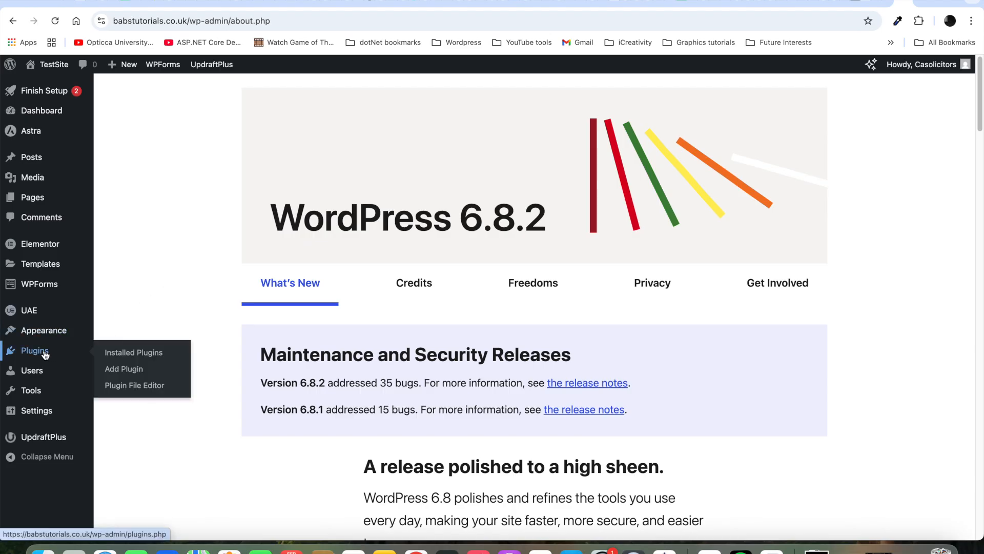
Step: Search plugins for 'event booking manager', then install and activate WpEvently
click(127, 369)
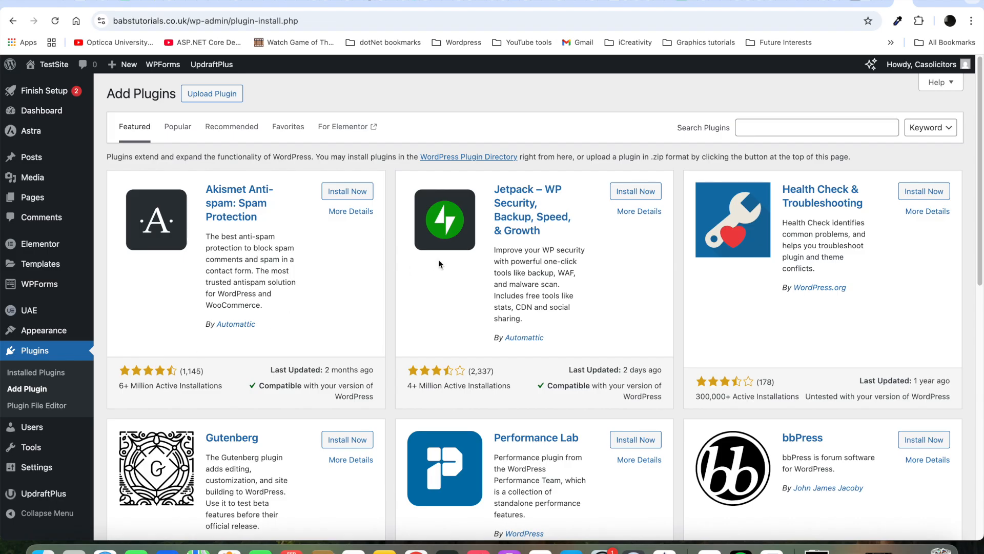
click(784, 128)
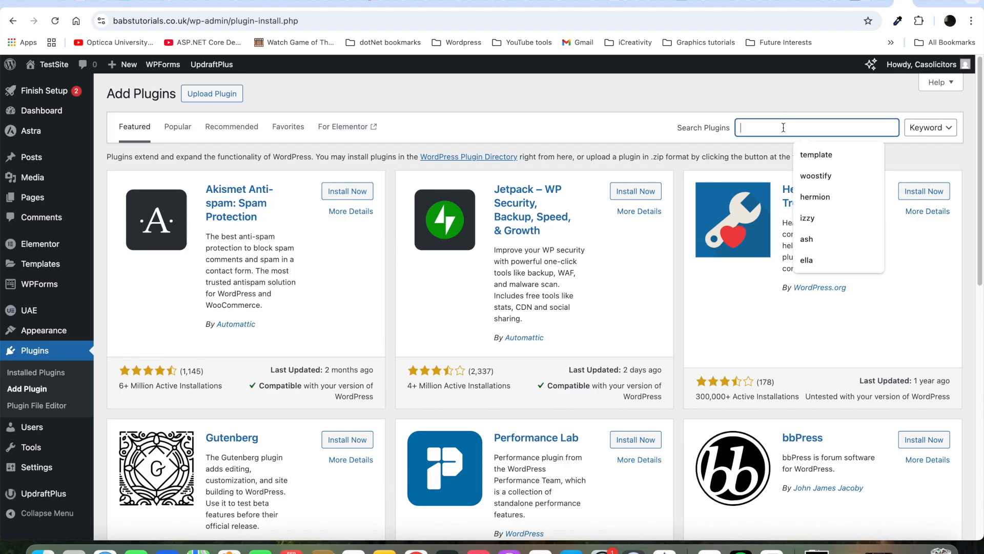
text(event booking manager)
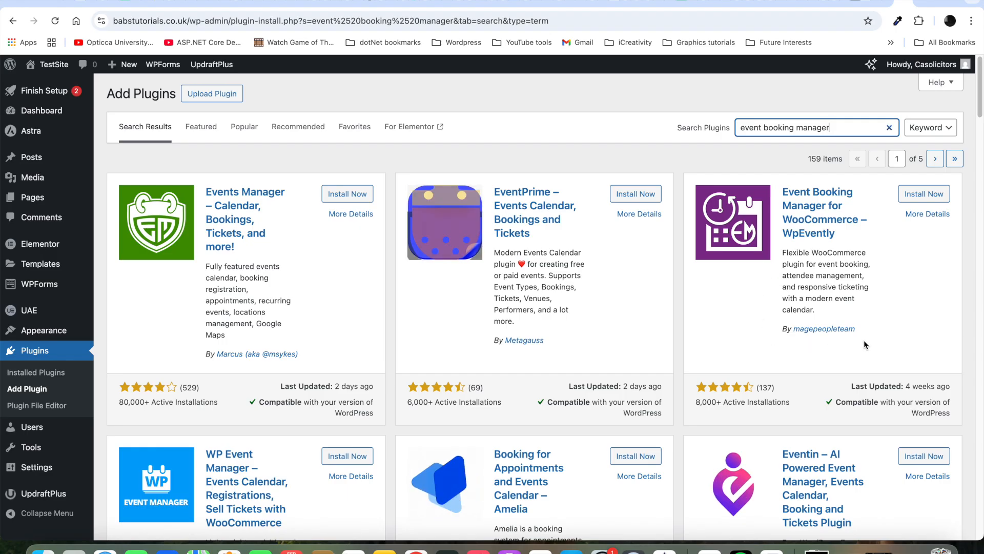
click(925, 197)
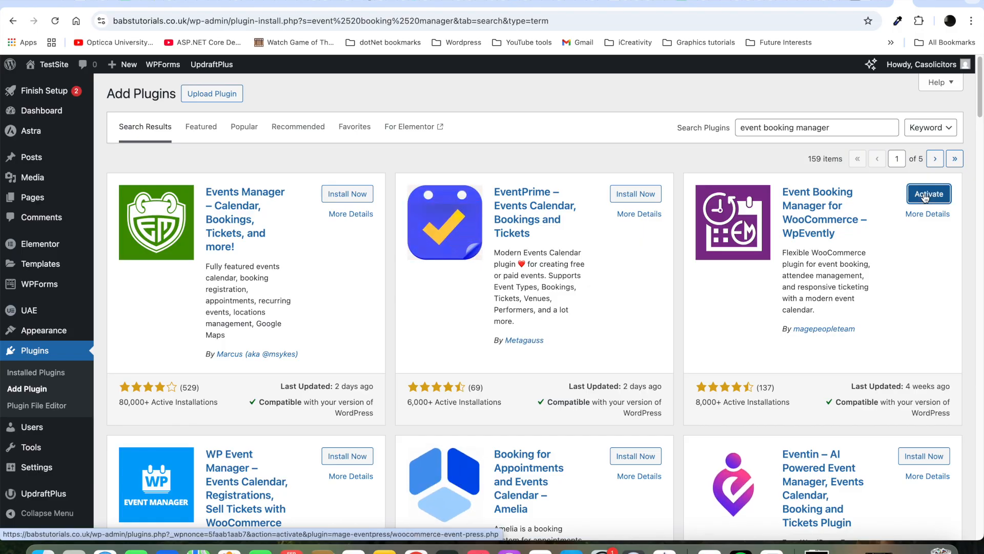
click(926, 197)
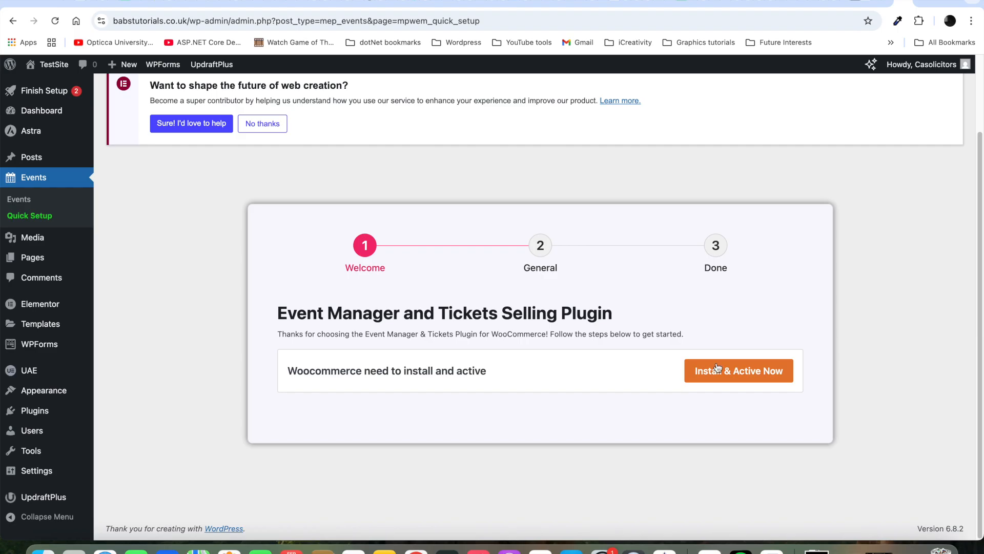
Step: Install and activate WooCommerce from the event plugin's quick setup card
click(759, 375)
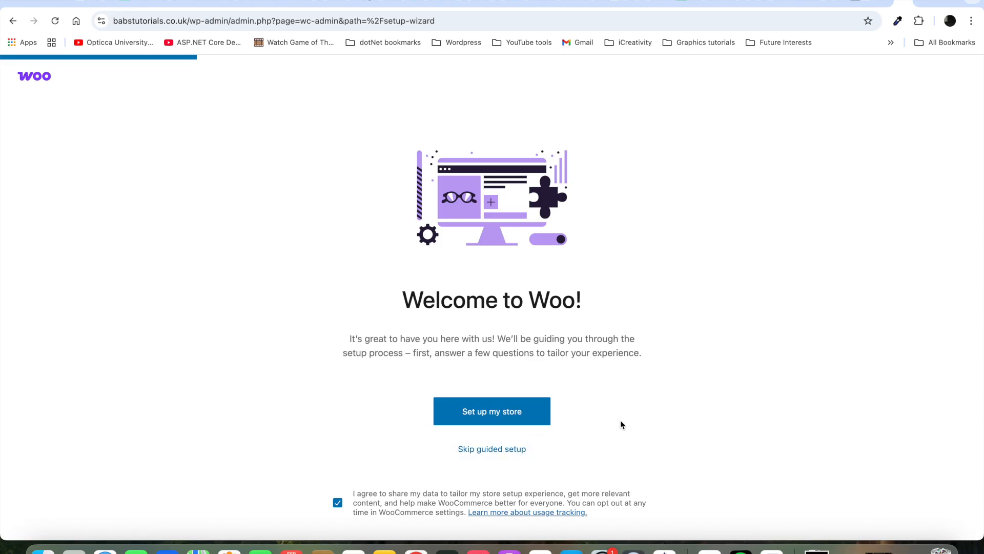
Step: Skip WooCommerce's guided setup, keeping United Kingdom (UK) as the store location
click(514, 451)
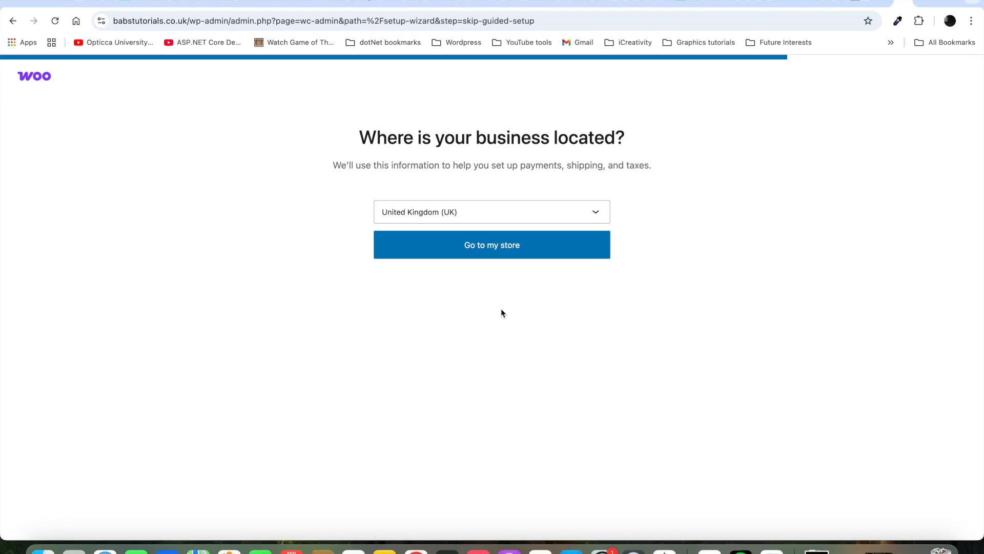
click(505, 250)
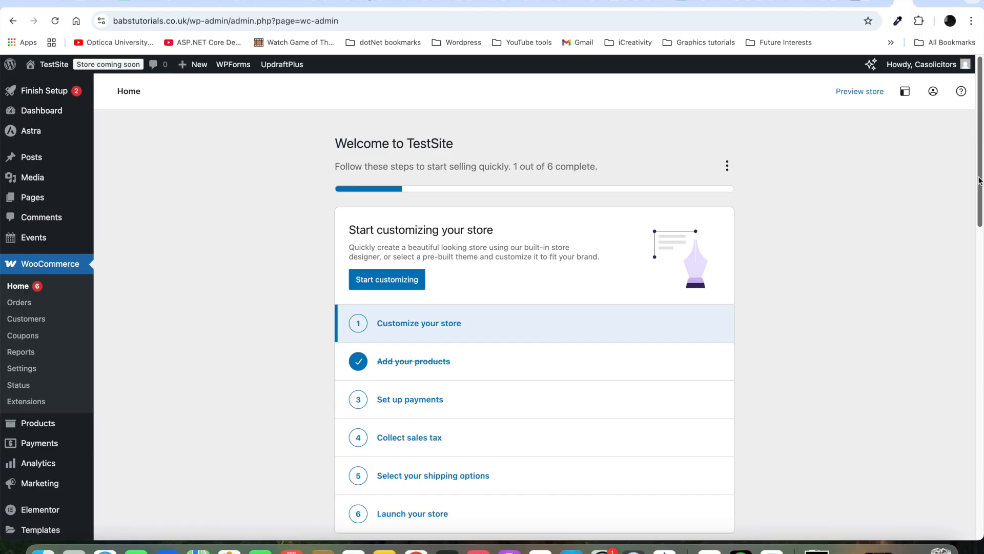
drag(979, 181, 979, 217)
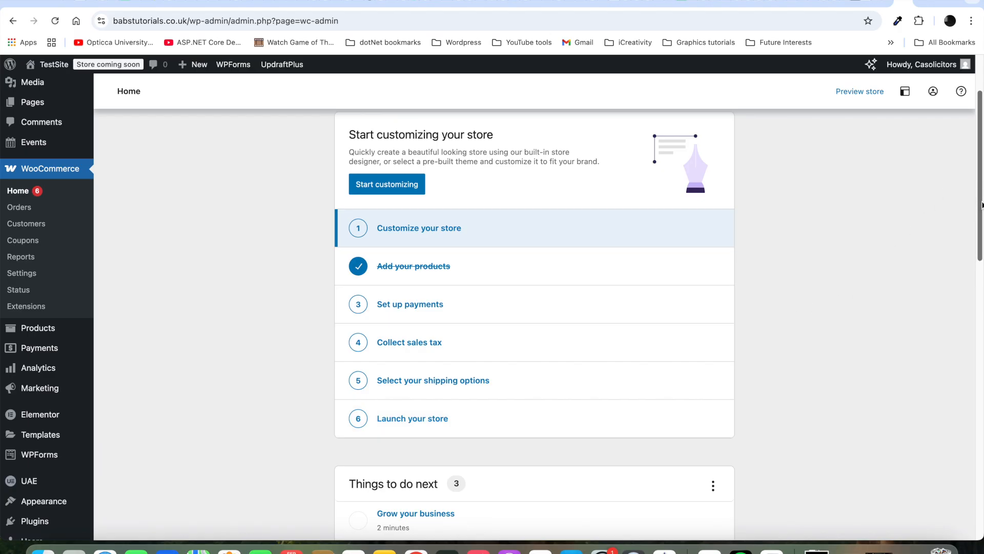
scroll(982, 205, up, 3)
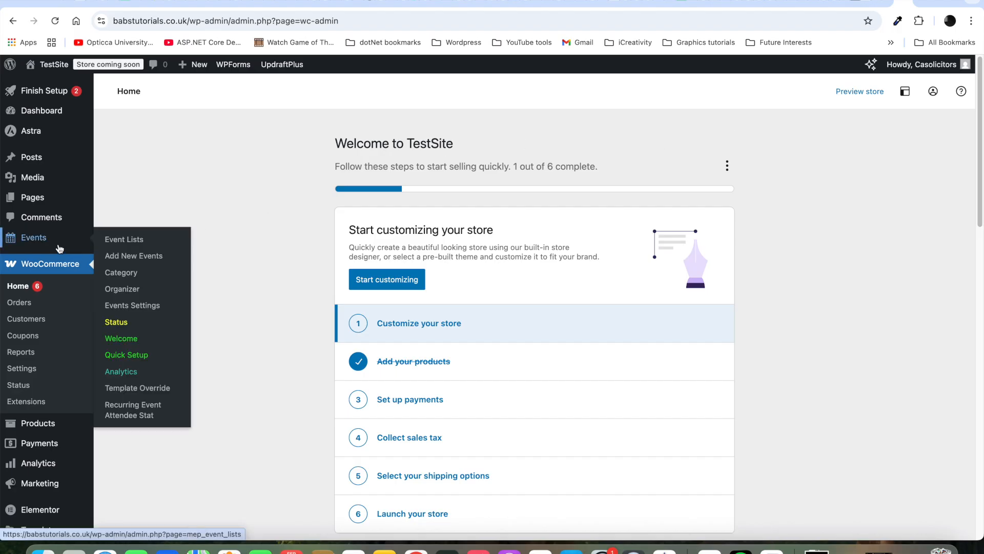
Step: Show Event Lists, dismiss the Elementor Data Updater notice, and review the 8 events
mouse_move(45, 240)
click(117, 242)
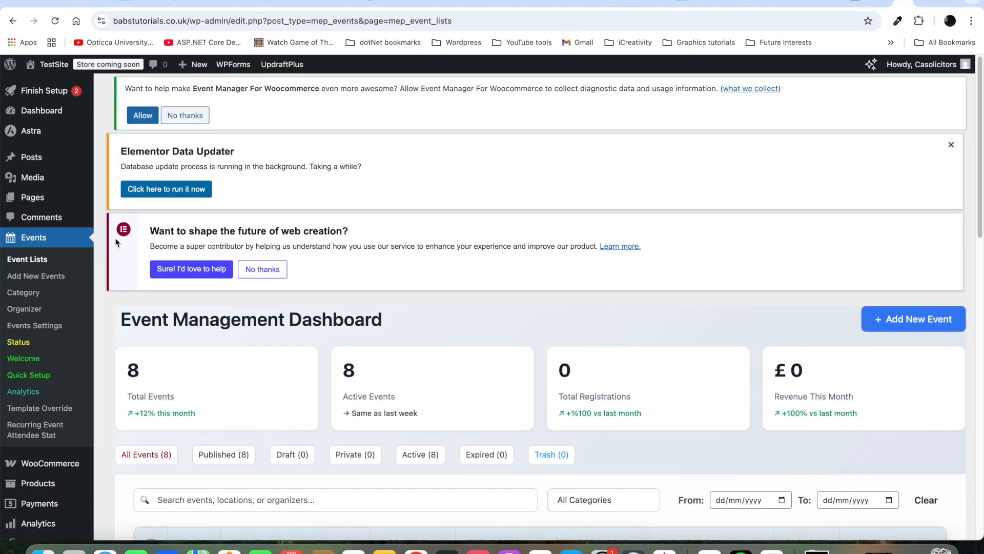
click(951, 145)
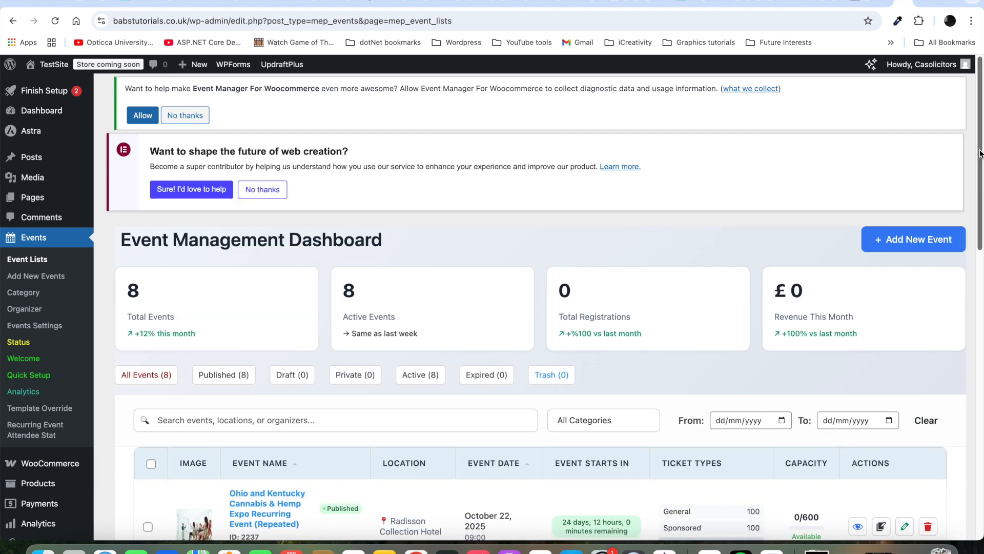
scroll(981, 154, down, 3)
scroll(491, 307, down, 3)
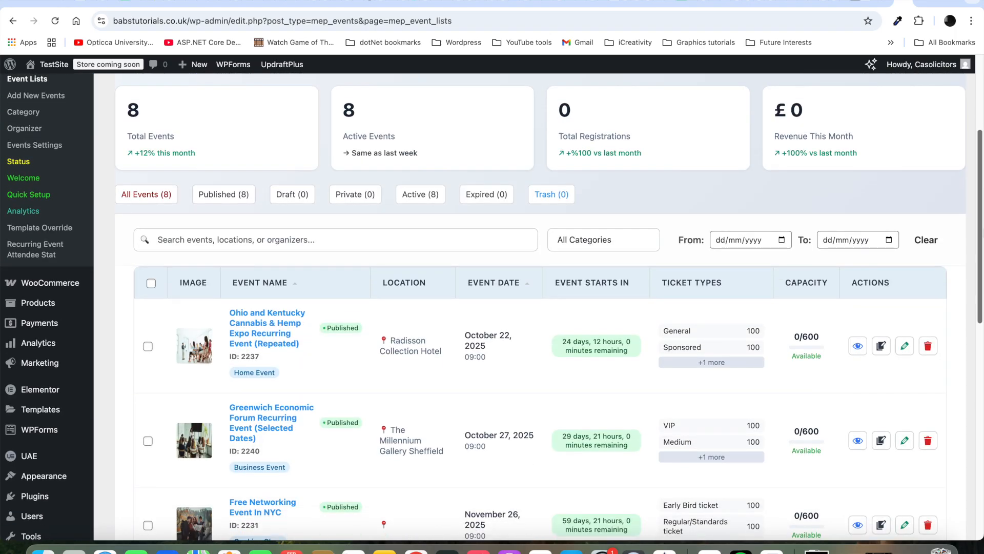
scroll(539, 306, down, 3)
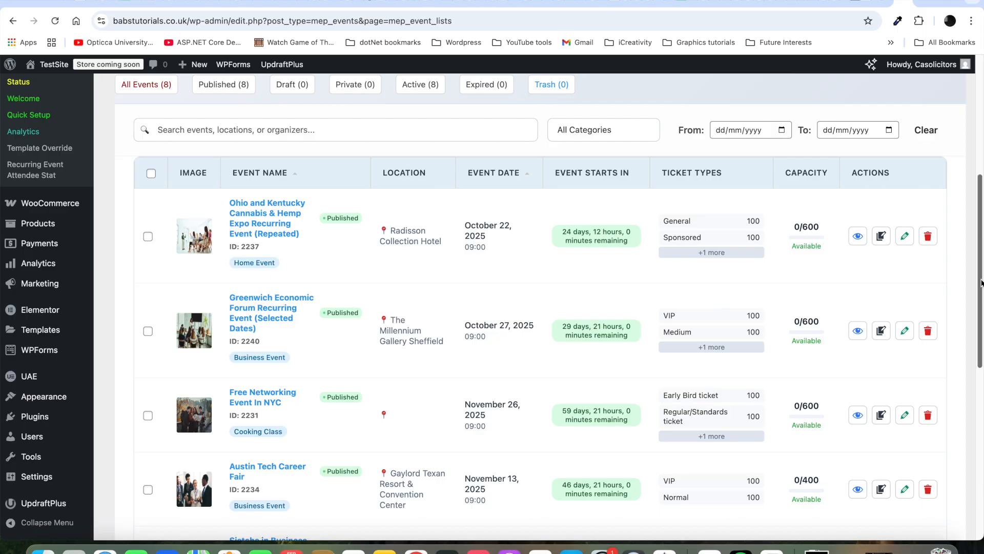
scroll(980, 281, up, 10)
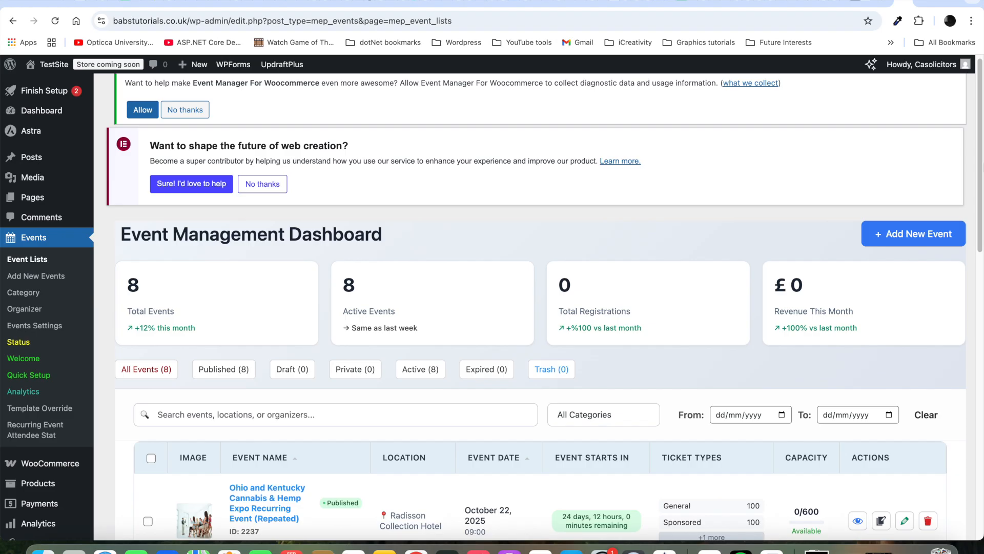
Step: View the Events Category page and scroll down to the Add New Category form
click(28, 296)
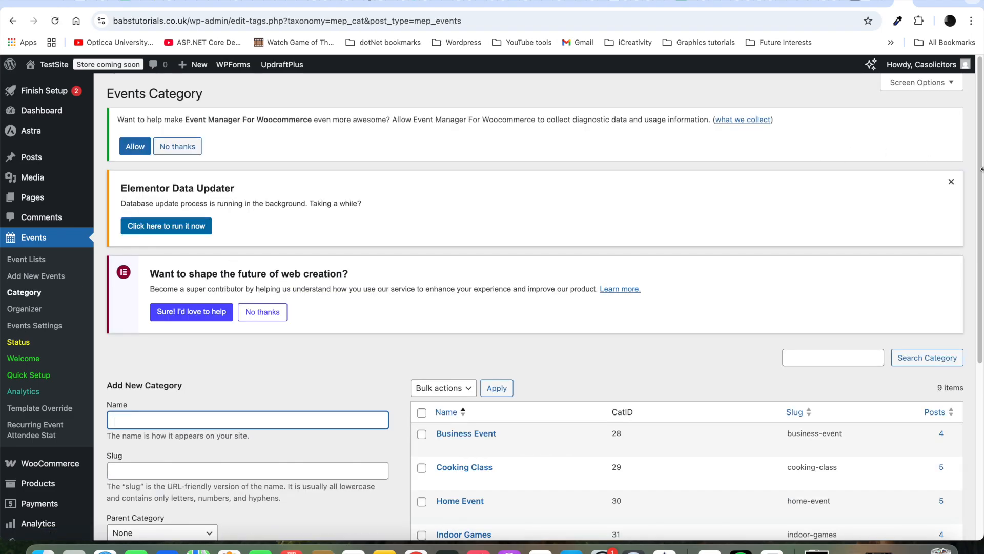
scroll(982, 175, down, 4)
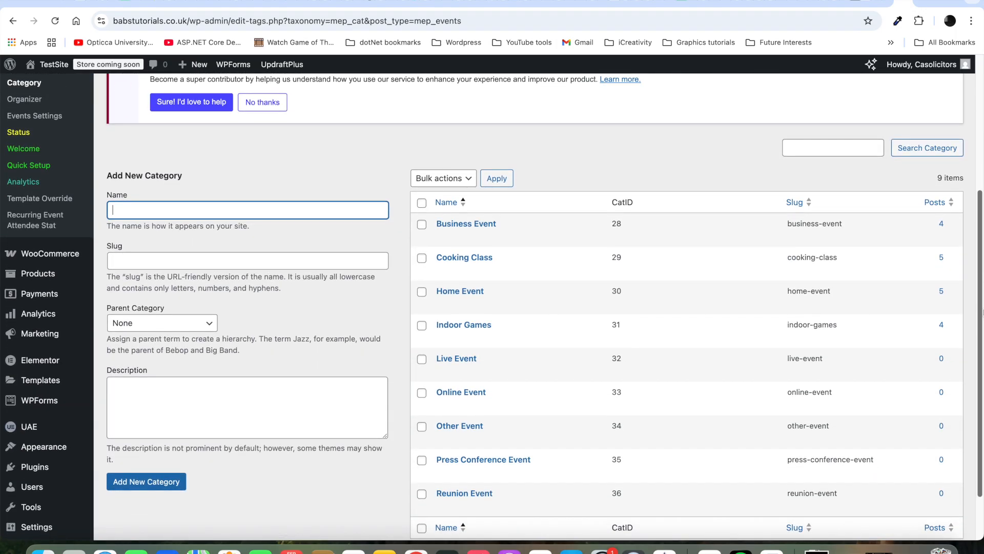
scroll(982, 174, down, 1)
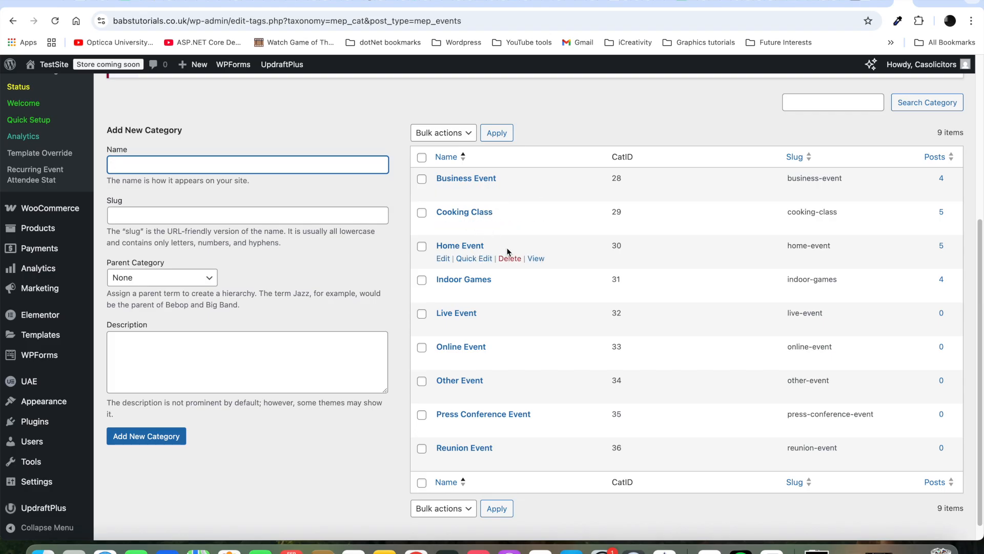
Step: Add category 'Head Office Event' described as 'This is a head office partying event'
click(323, 161)
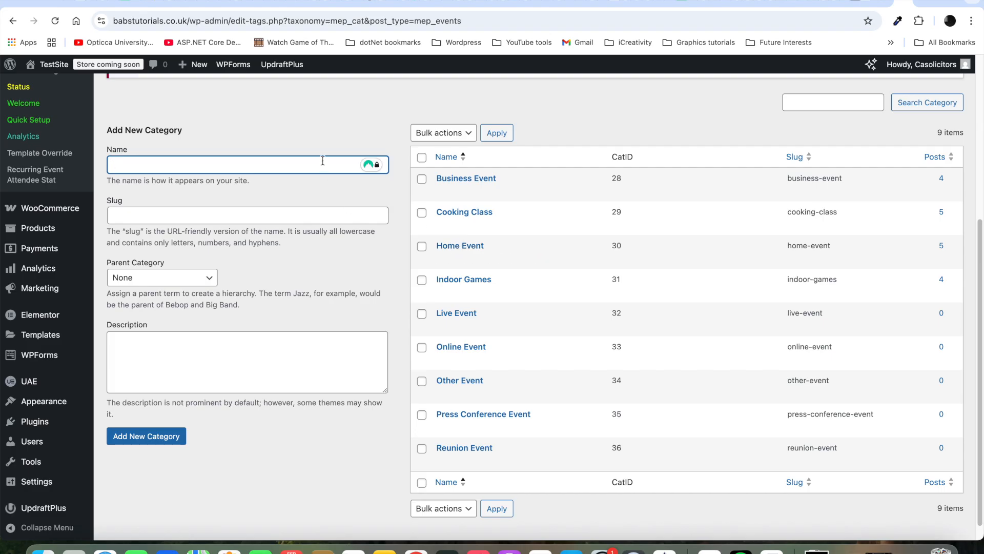
text(Head Office Event)
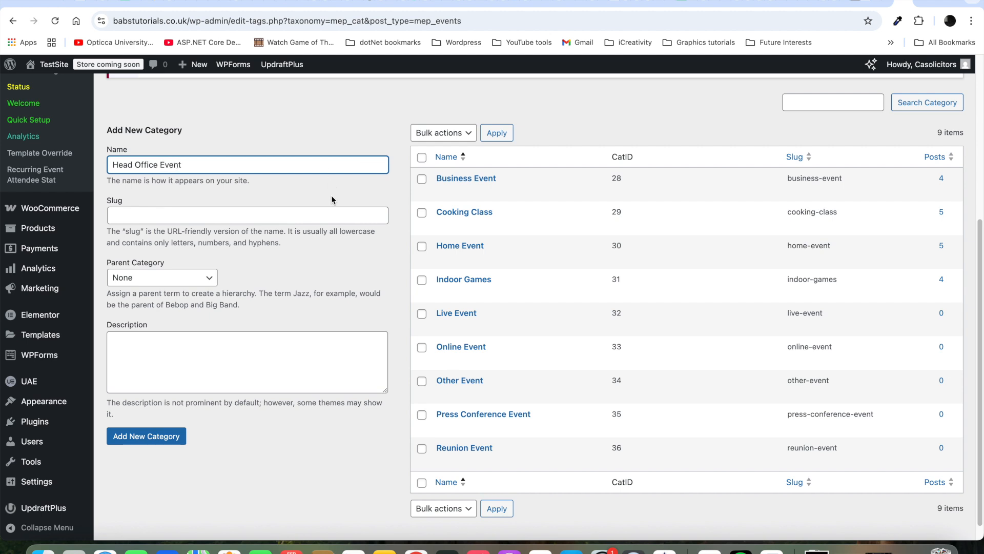
click(296, 213)
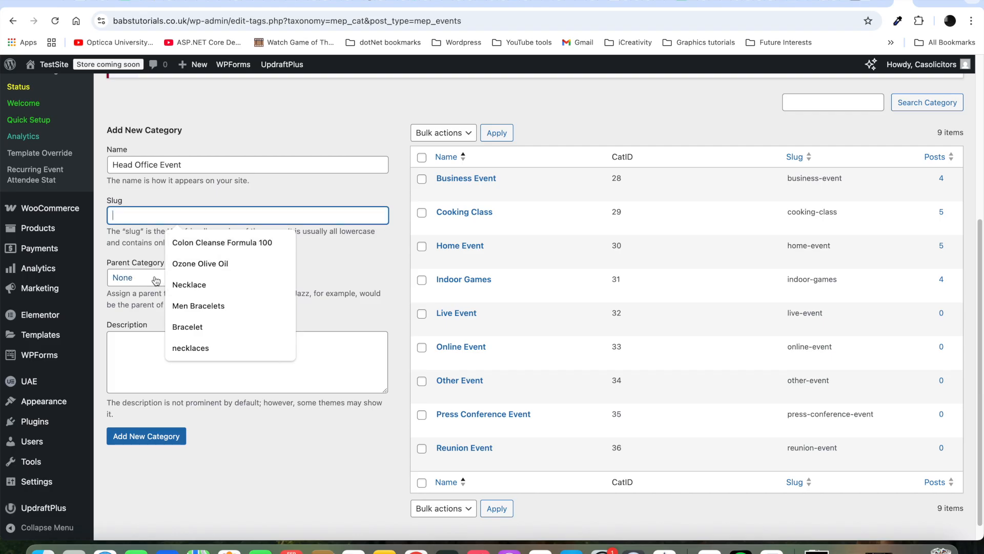
click(307, 257)
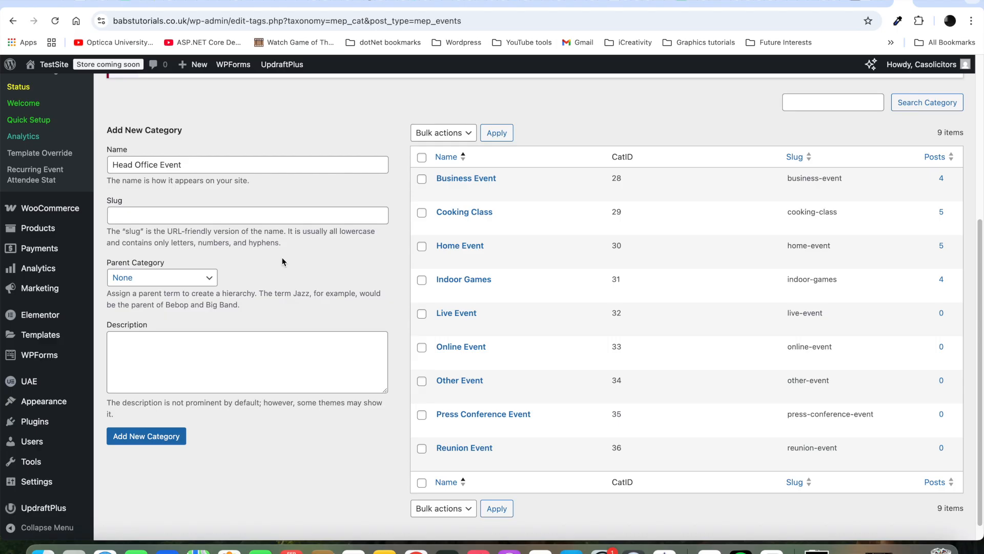
click(213, 352)
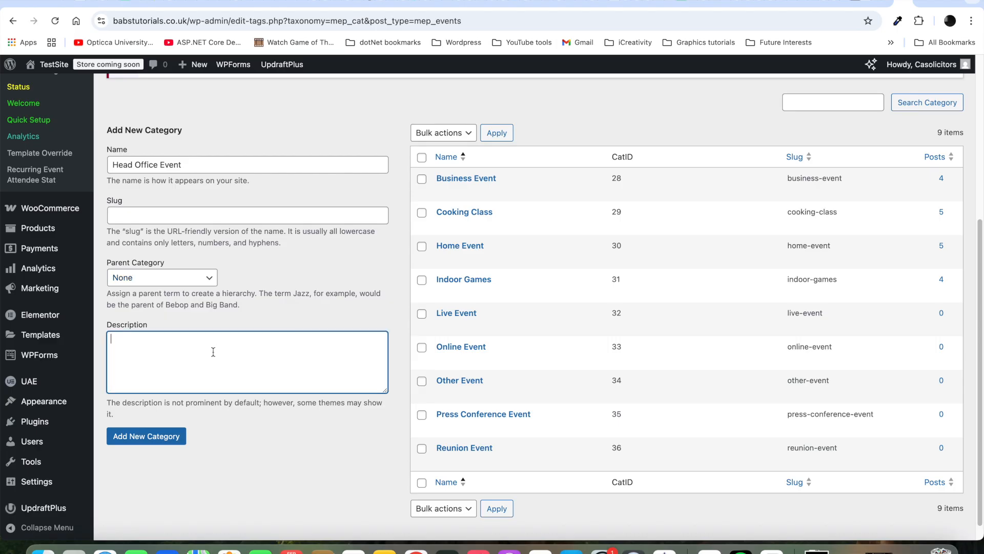
text(This is a head office)
text(partying event)
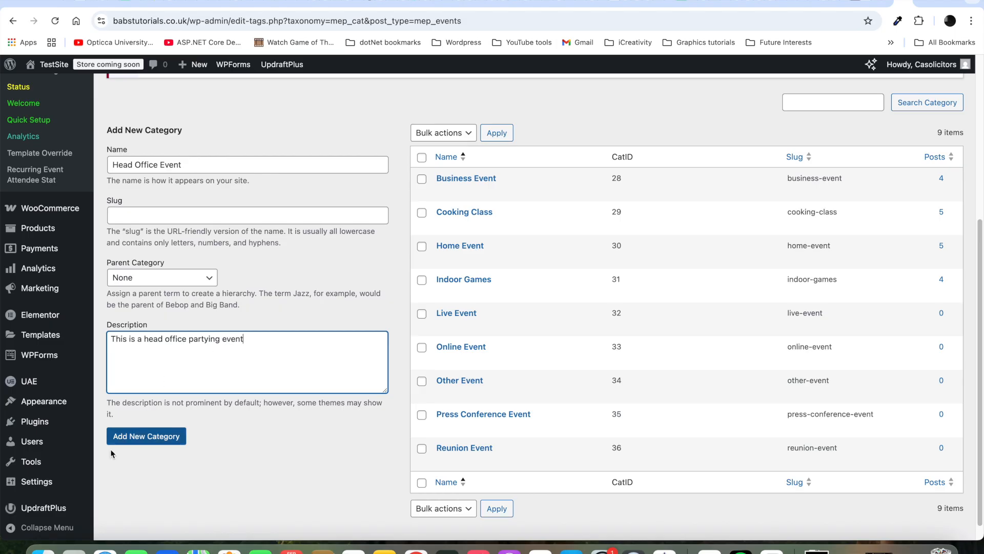
click(149, 441)
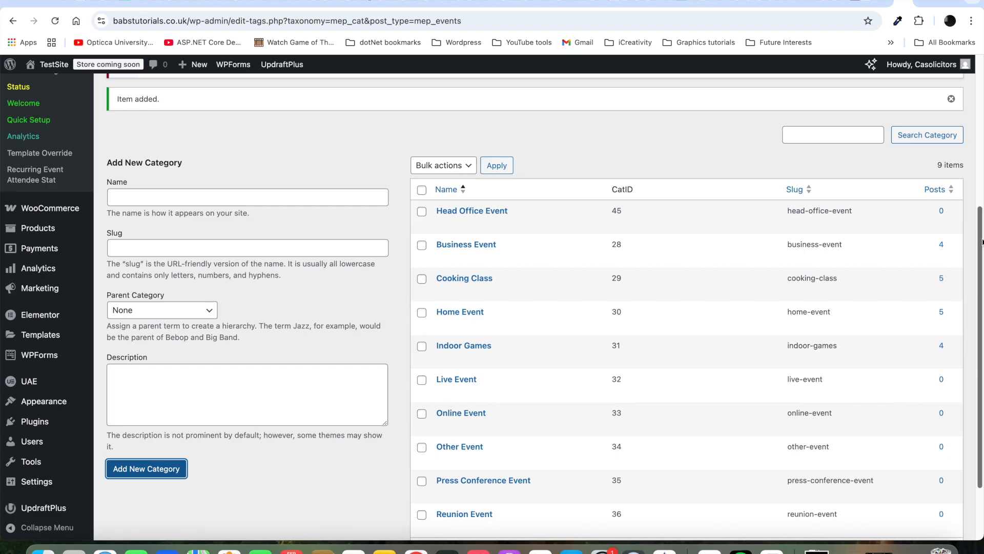
scroll(981, 241, up, 5)
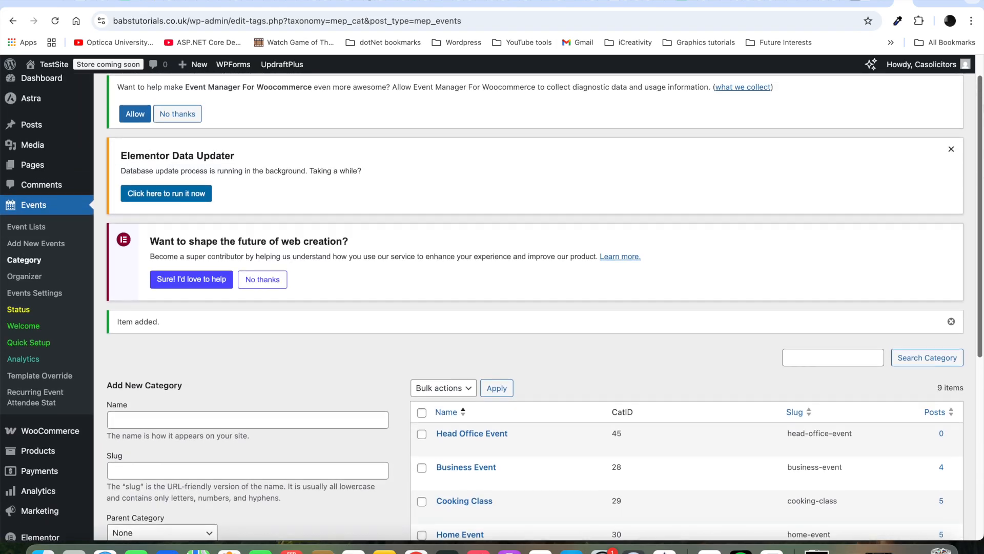
drag(982, 241, 981, 234)
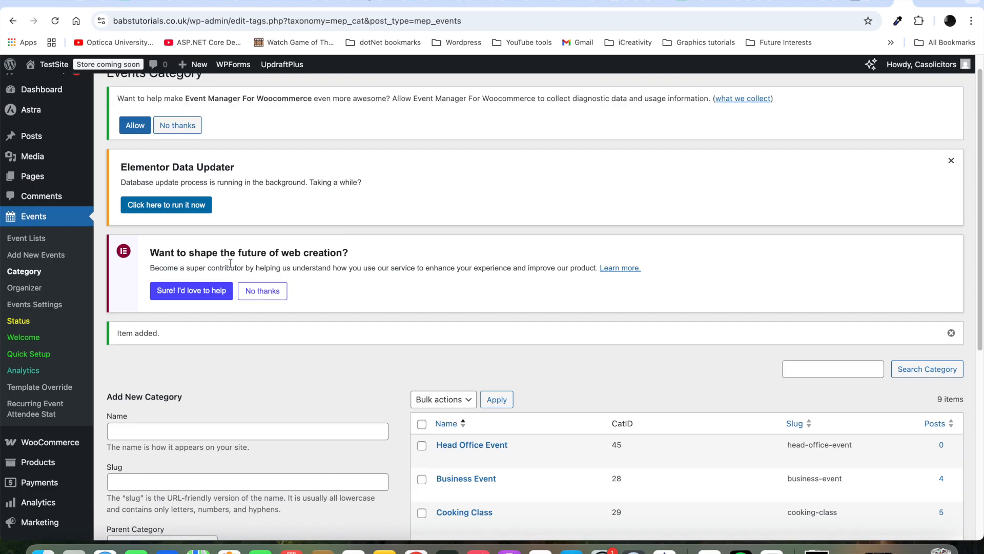
click(30, 289)
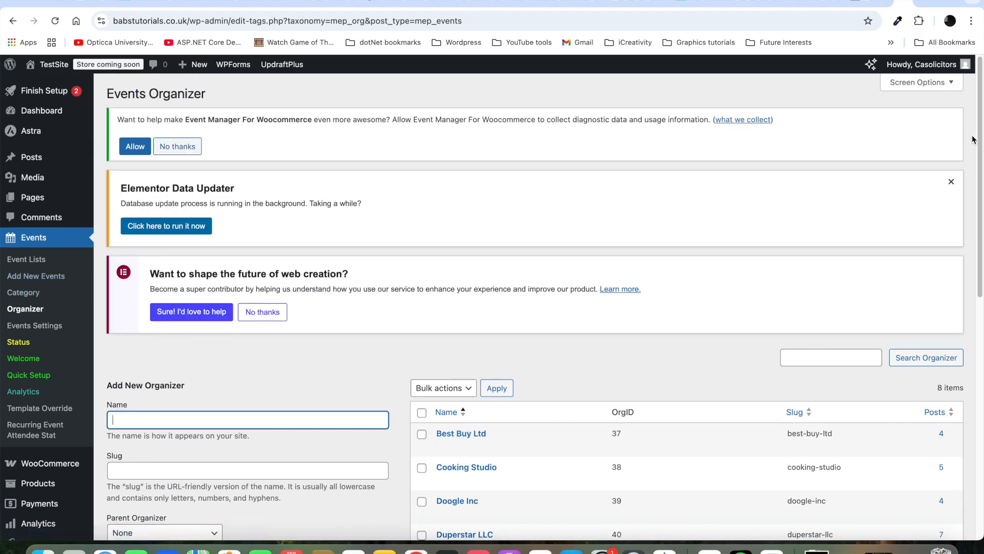
Step: Add organizer iCreativity Ltd with description, Cambridge, United Kingdom address and contact e-mail
drag(983, 141, 980, 261)
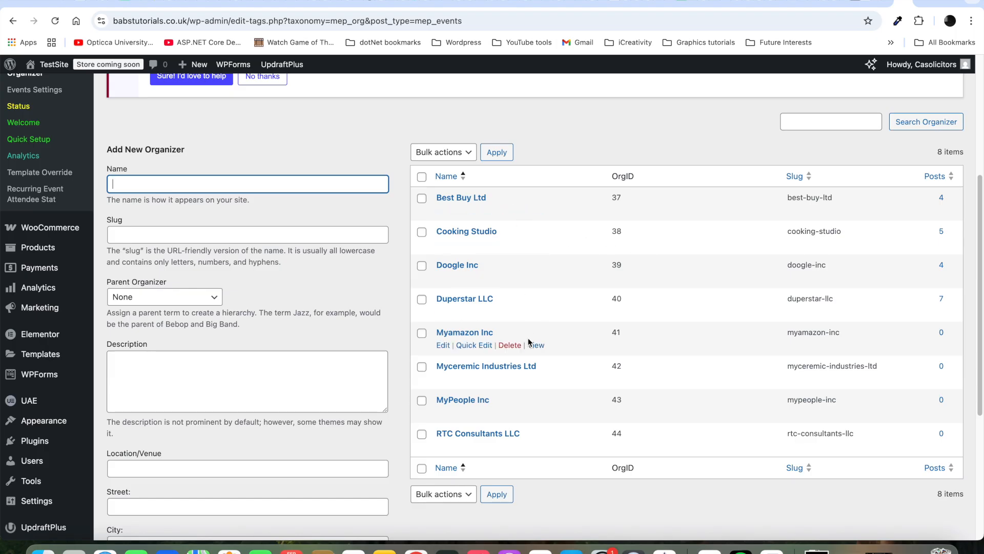
click(295, 185)
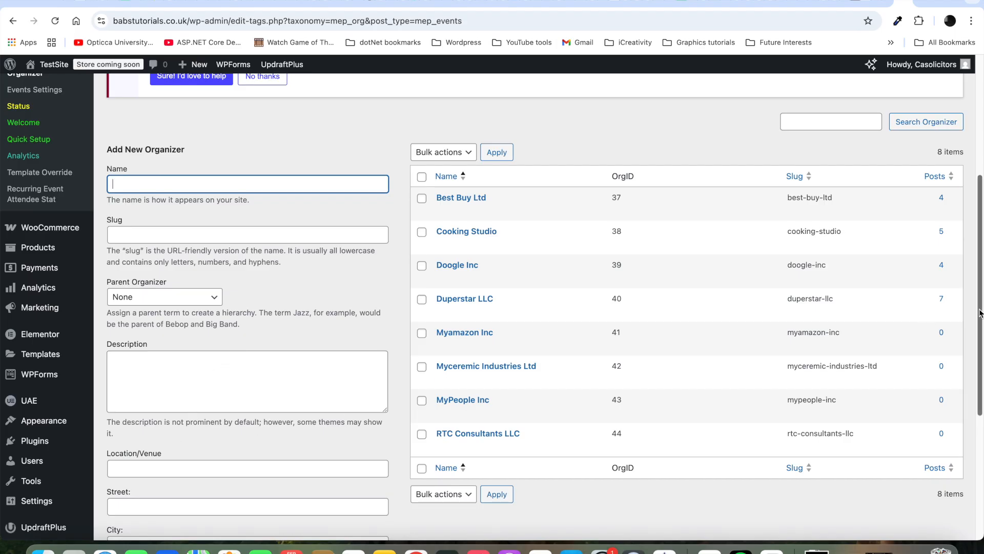
drag(979, 311, 973, 419)
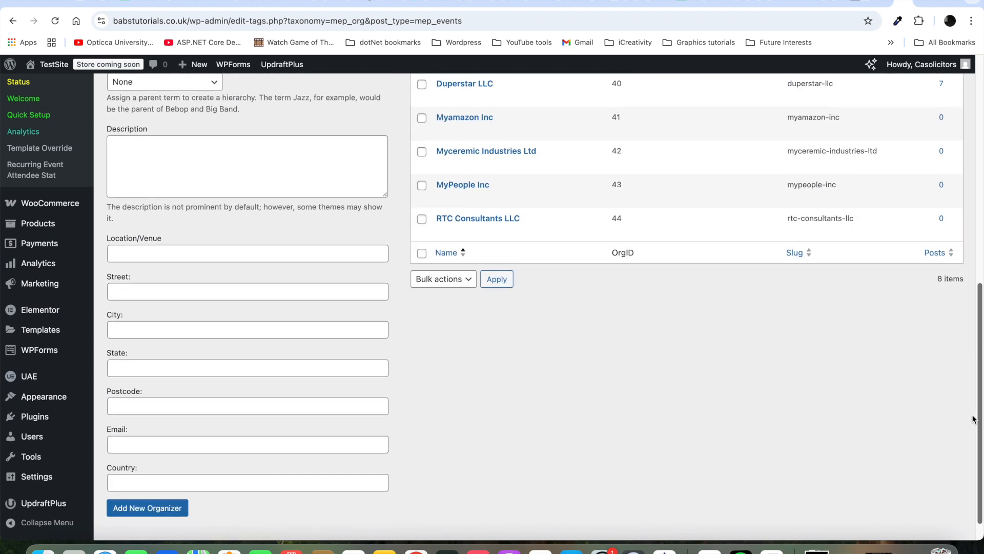
drag(973, 416, 983, 315)
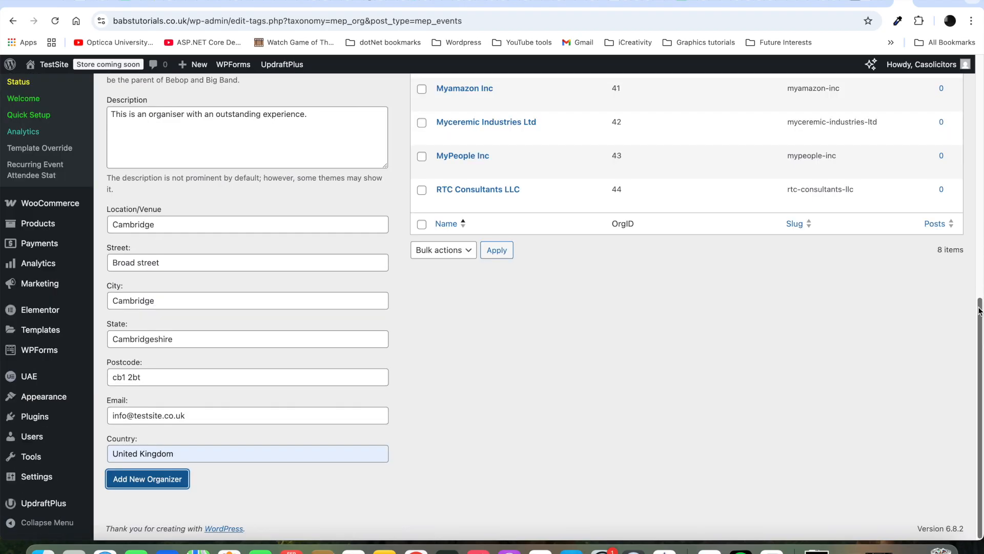
drag(980, 324, 981, 194)
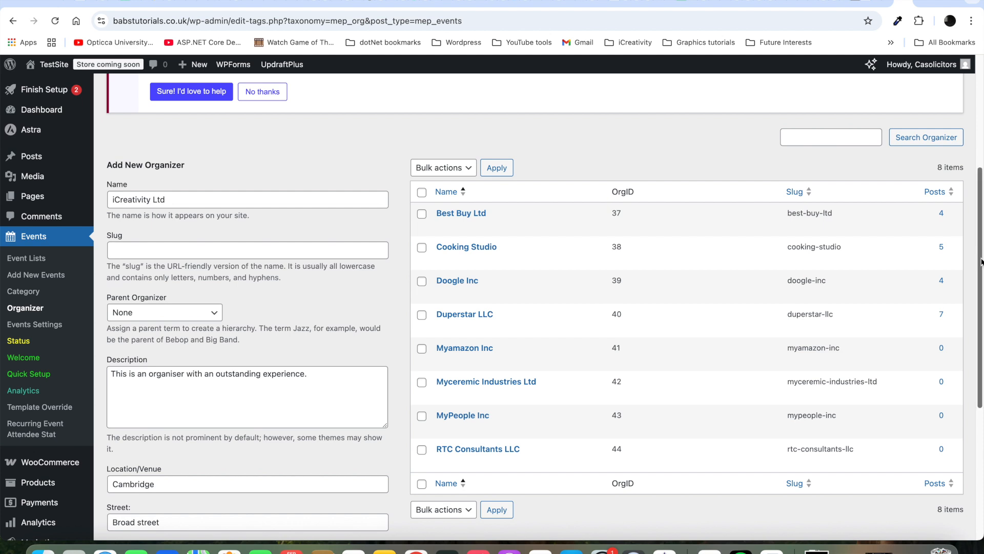
drag(980, 264, 971, 369)
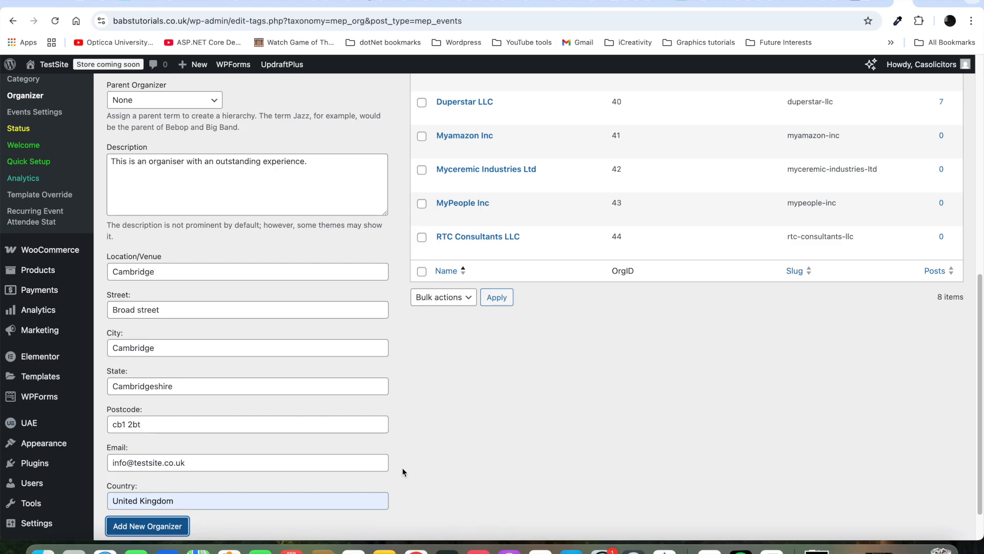
click(172, 528)
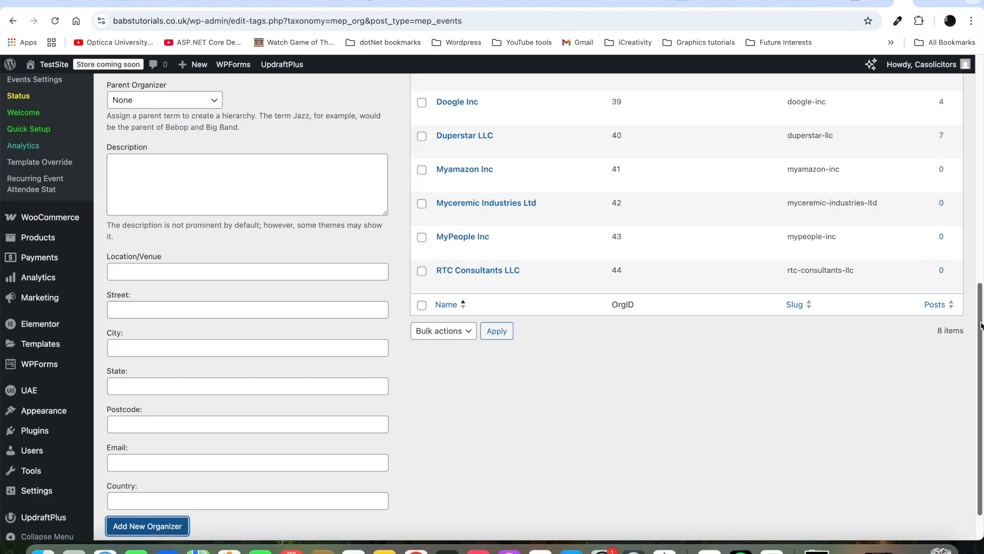
Step: Scroll up to confirm the iCreativity Ltd row (OrgID 46) in the organizer list
drag(981, 326, 861, 213)
mouse_move(461, 245)
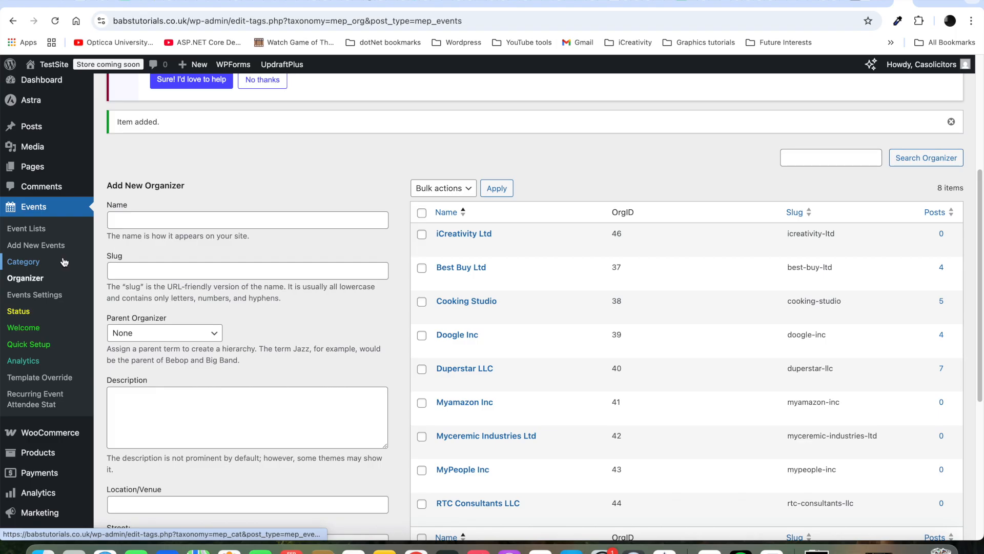
Step: Bring up the Single Event Settings section of the Events Settings
click(52, 300)
scroll(210, 144, down, 5)
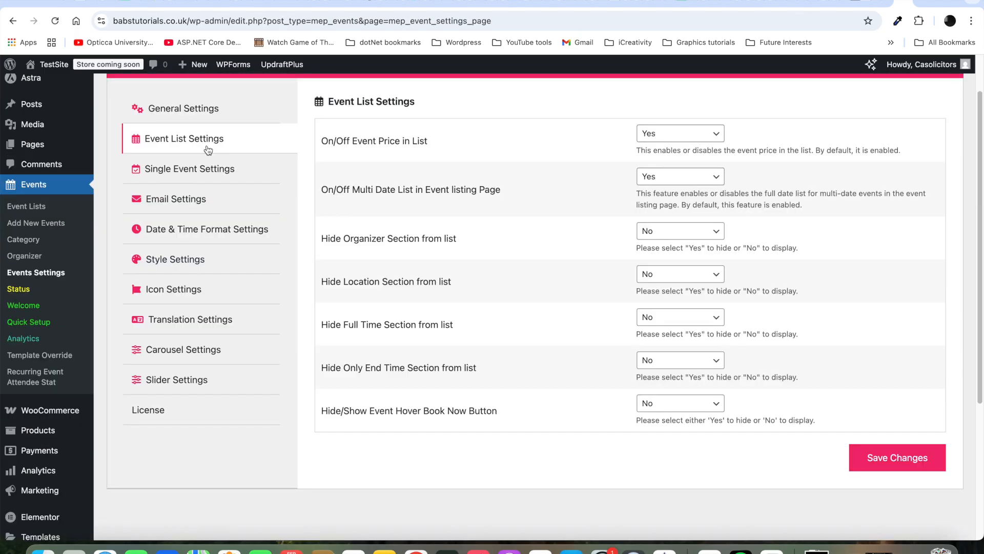
click(187, 175)
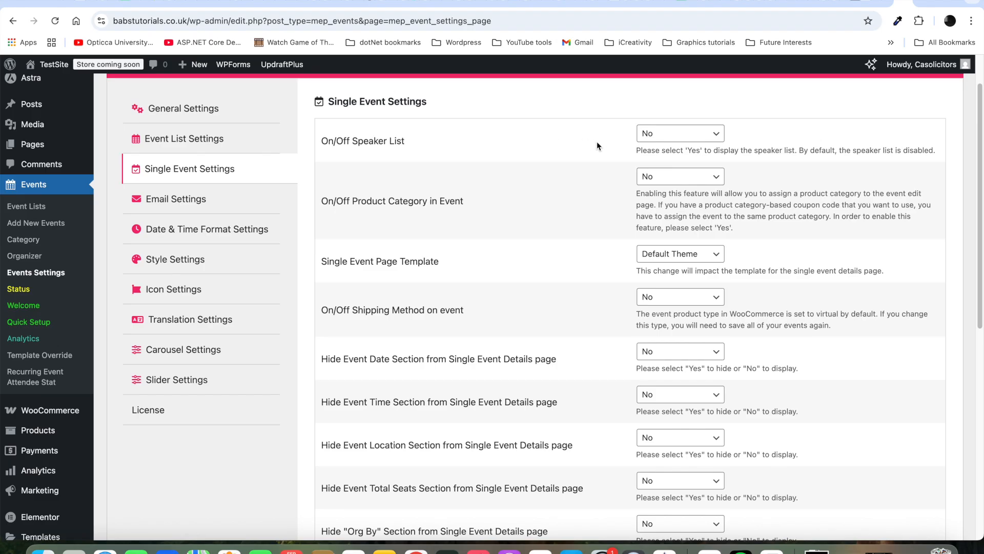
Step: Set On/Off Speaker List to Yes and save the event settings
click(719, 137)
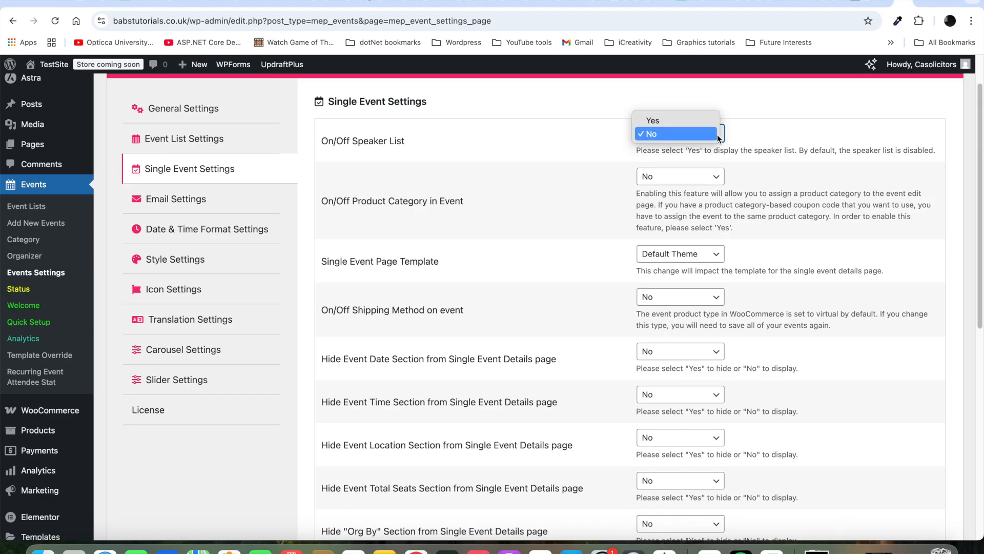
click(690, 121)
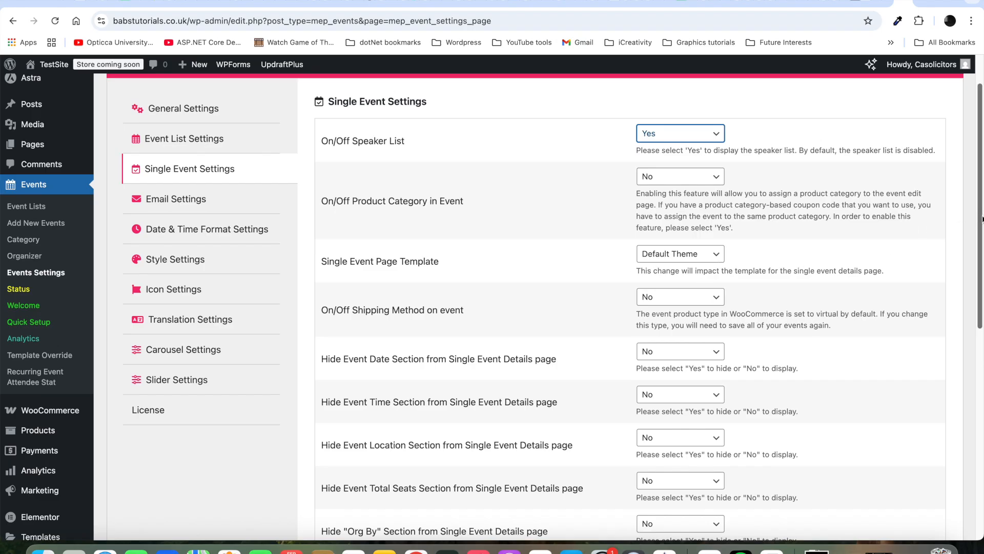
drag(981, 220, 983, 192)
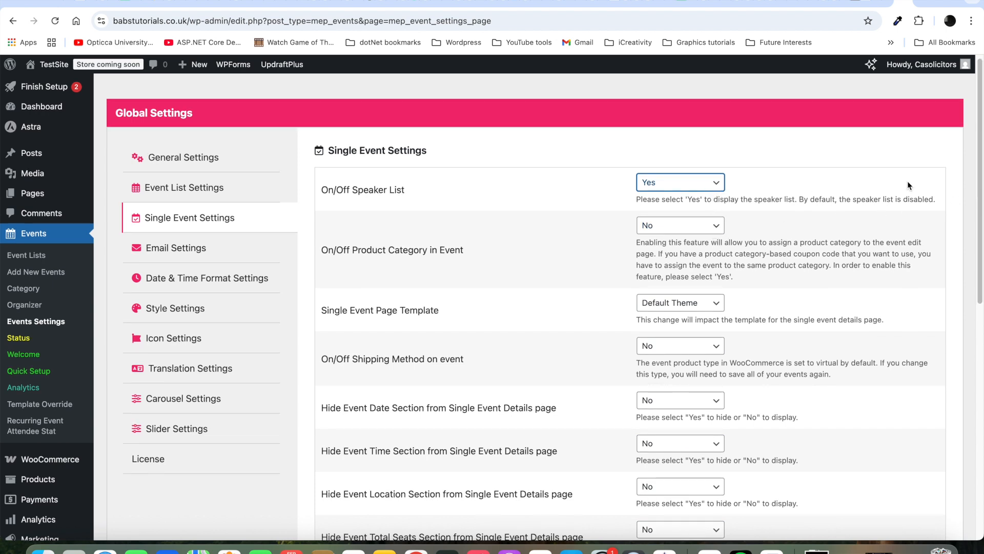
drag(979, 189, 962, 516)
click(906, 470)
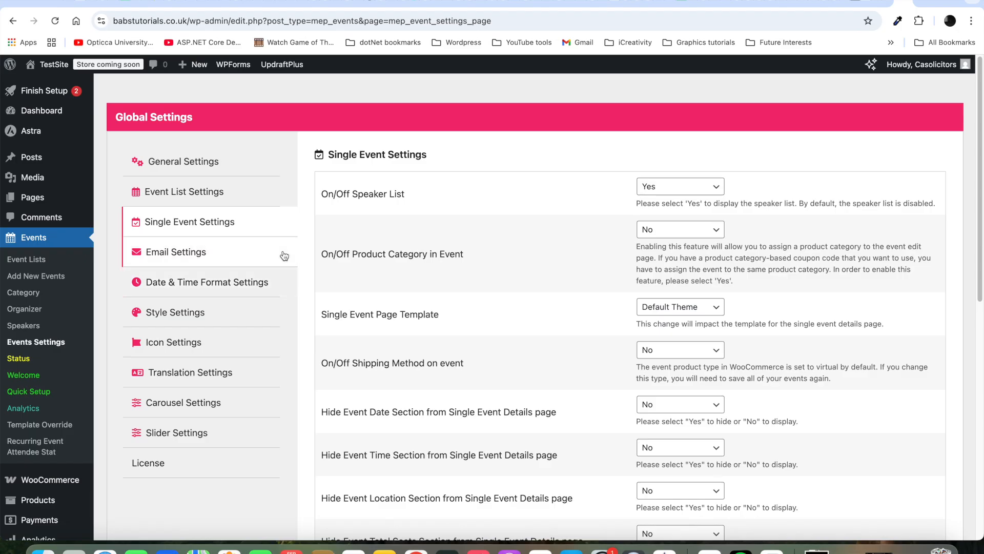
Step: Review the Confirmation Email Text in Email Settings, then go to the Speakers list
click(251, 255)
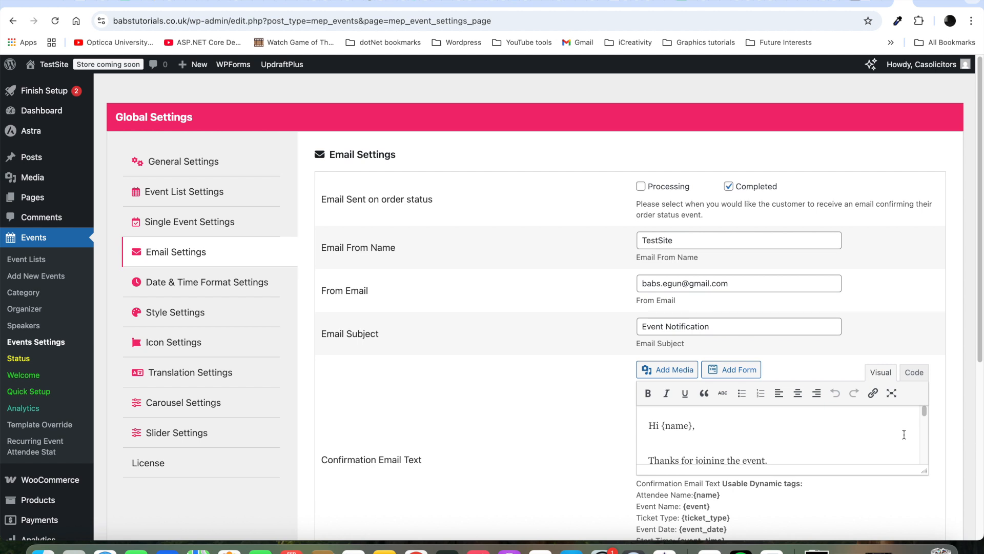
scroll(905, 434, down, 2)
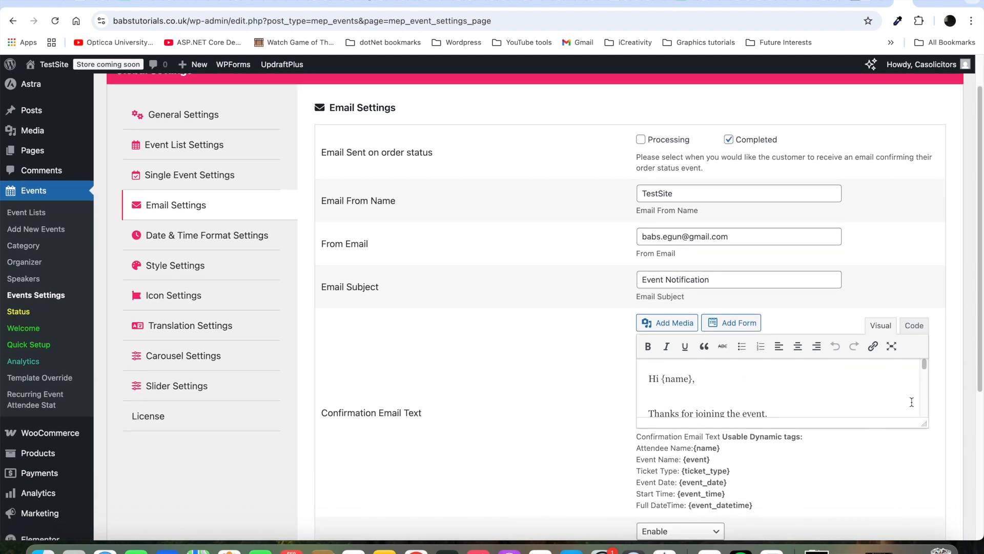
scroll(927, 410, down, 5)
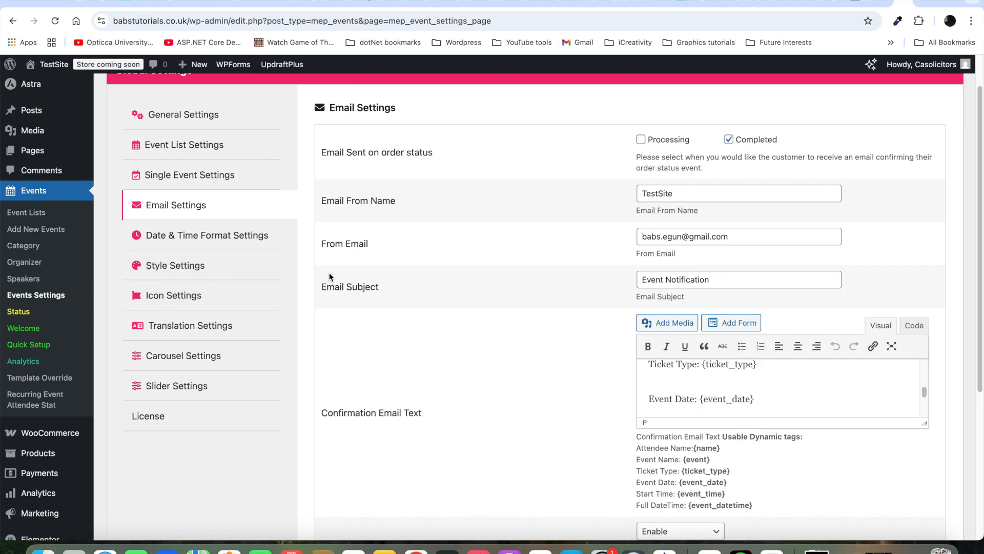
click(37, 283)
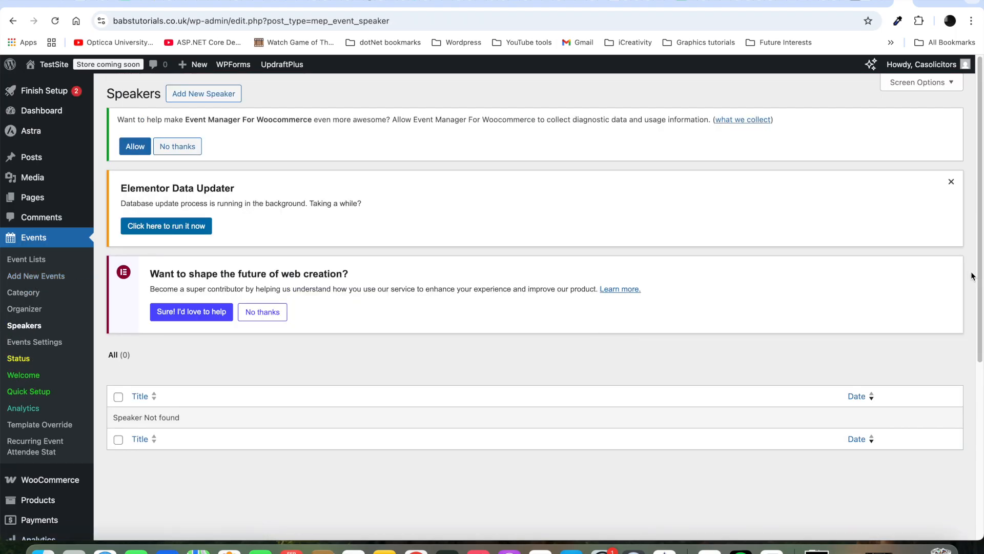
Step: Add a new speaker titled with the speaker's full name
drag(980, 255, 976, 374)
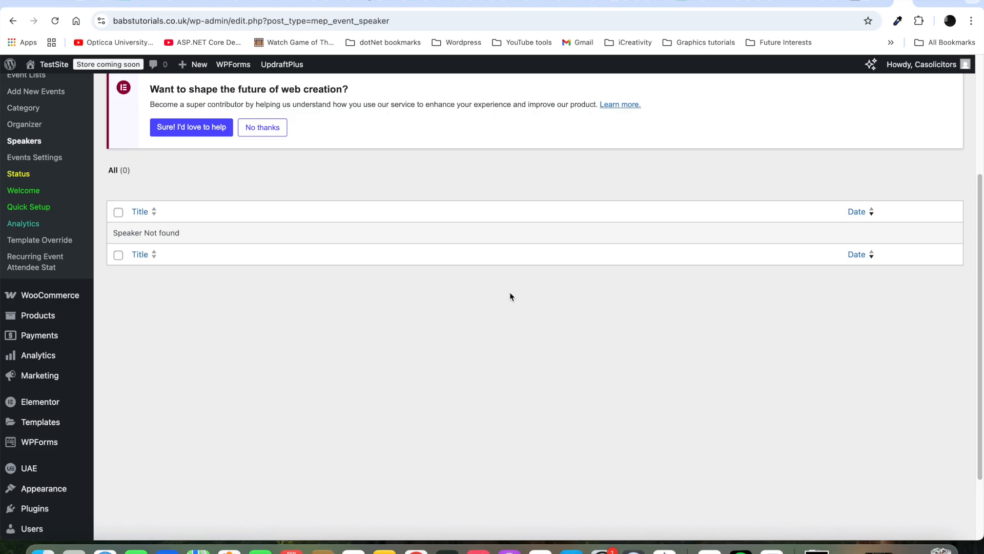
drag(980, 319, 978, 198)
click(221, 93)
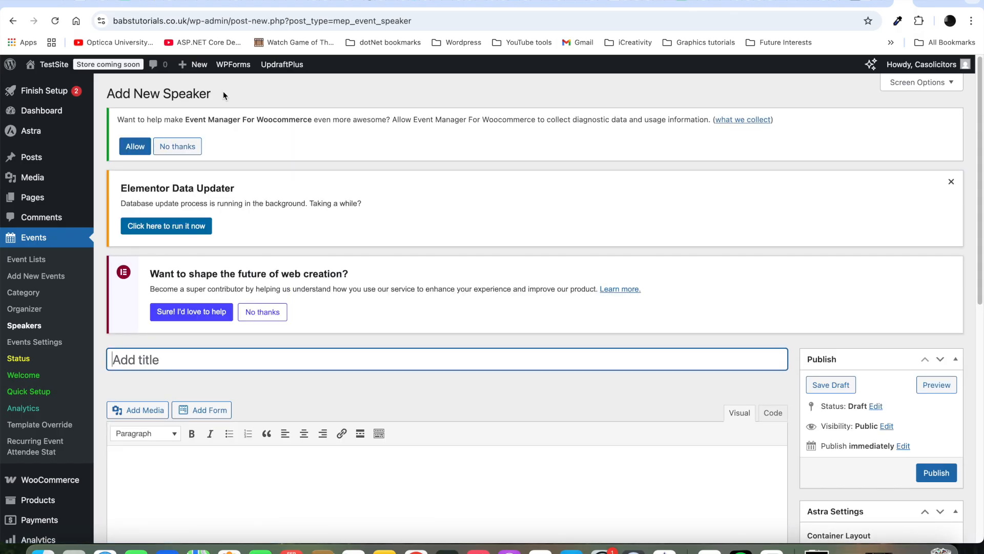
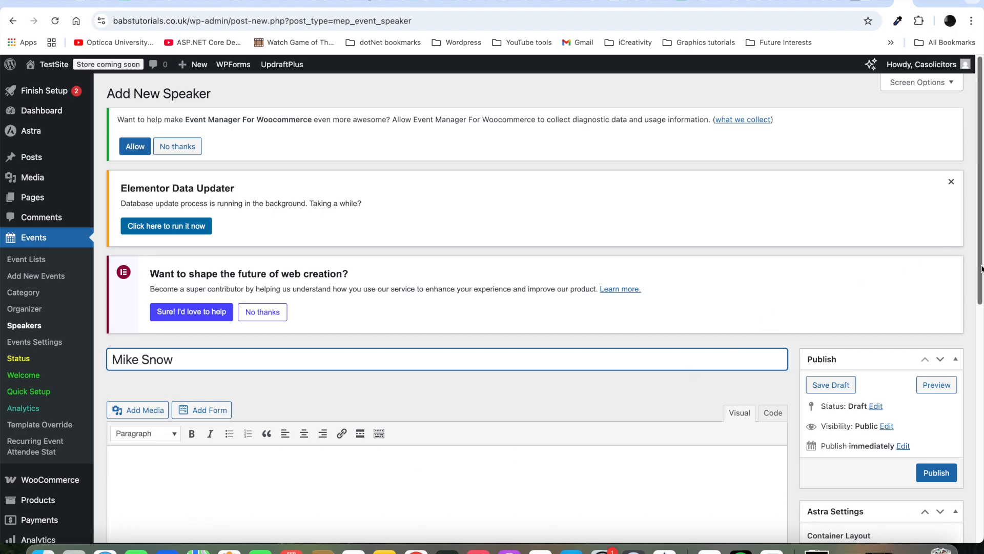
Step: Write the speaker's bio line ending 'comes with a major experience.'
drag(981, 268, 974, 388)
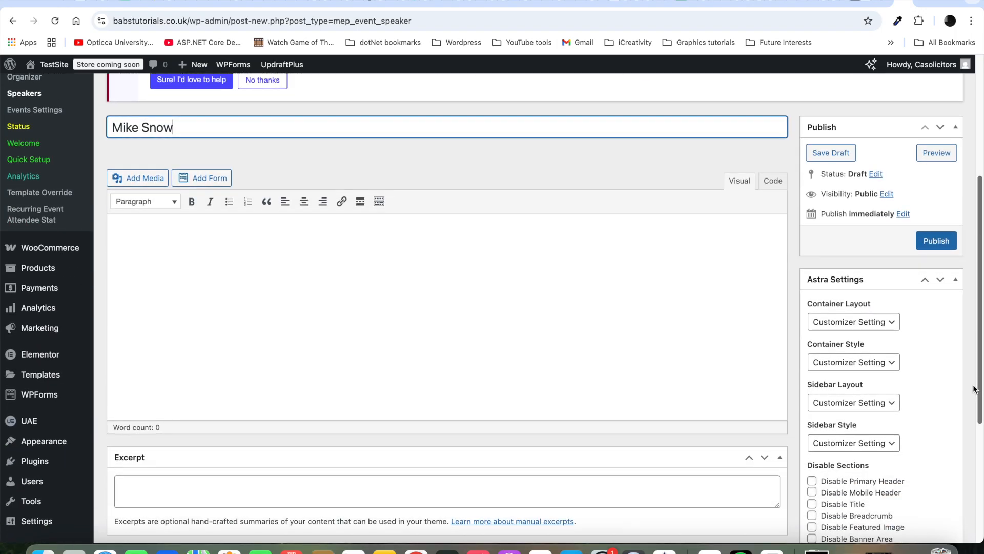
click(271, 277)
text(M)
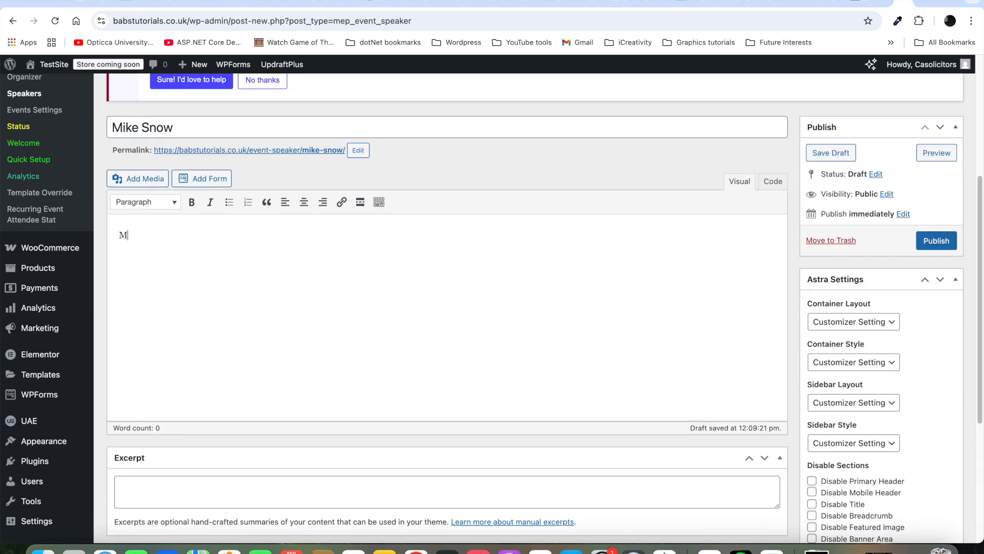
text(ike comes a)
key(BackSpace)
key(BackSpace)
text(with a)
text(major)
text(exper)
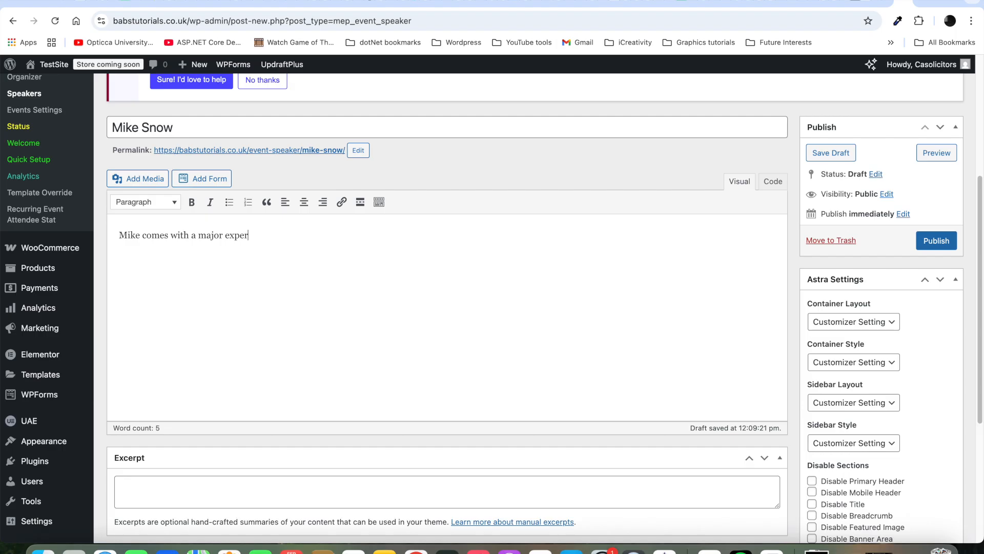
text(ience.)
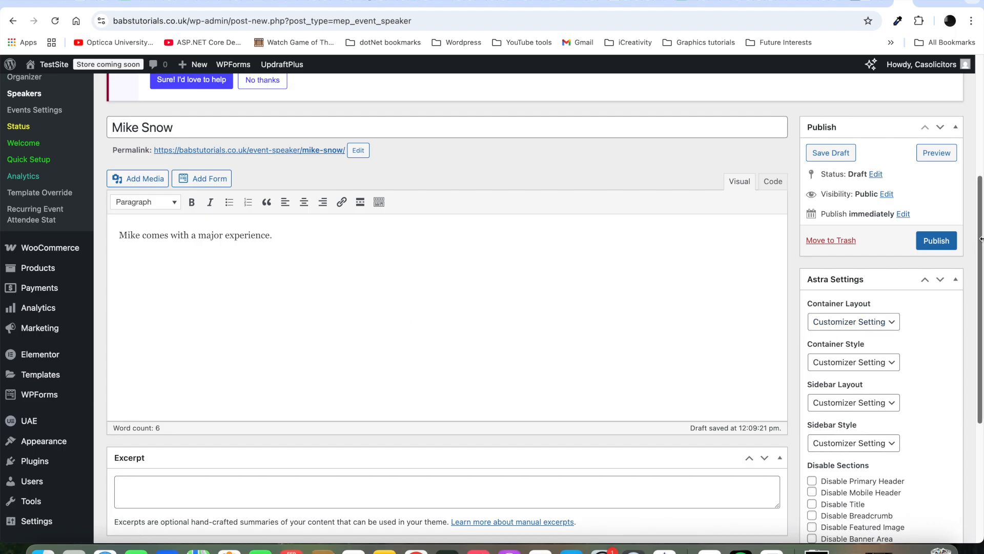
drag(982, 238, 961, 358)
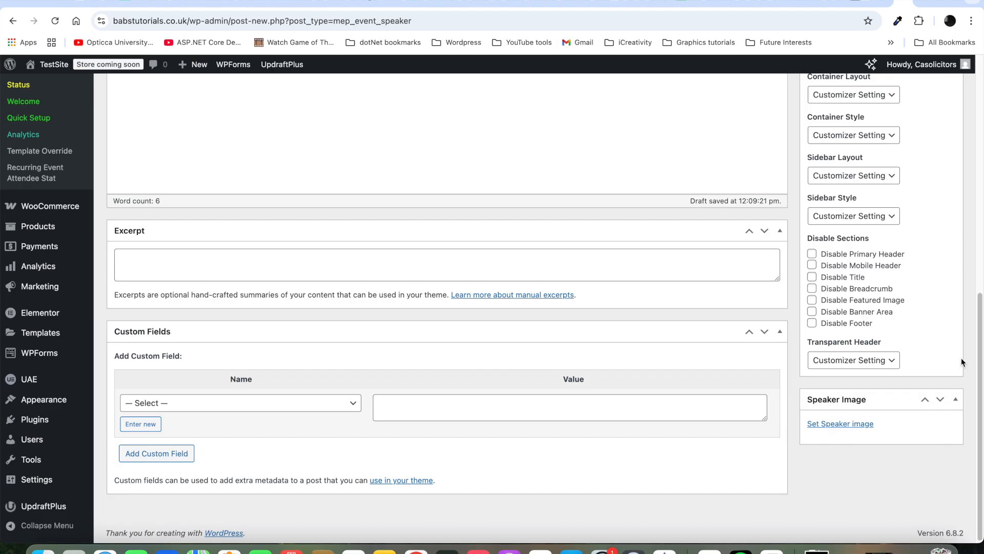
Step: Set winter-sport.jpg as the speaker image with its Title field cleared
click(838, 428)
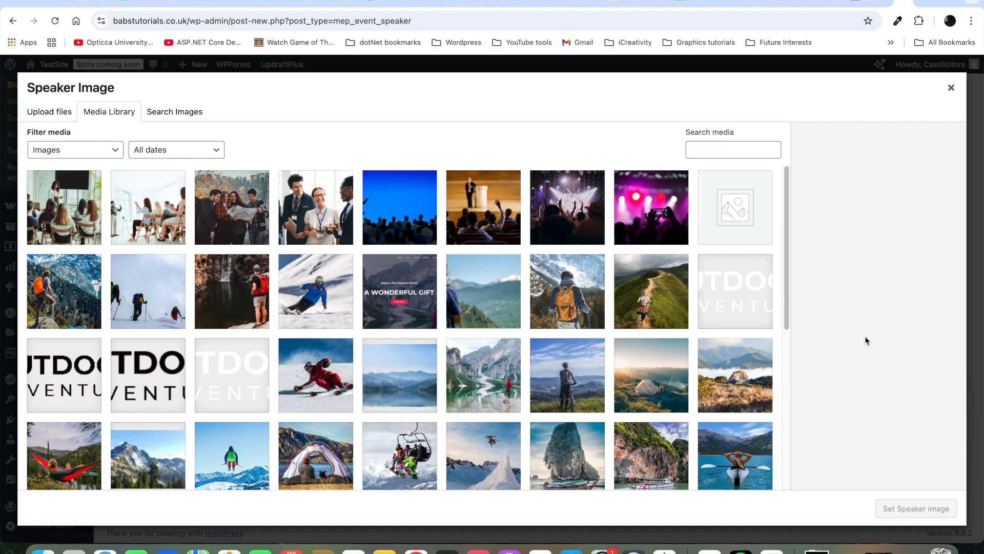
click(305, 370)
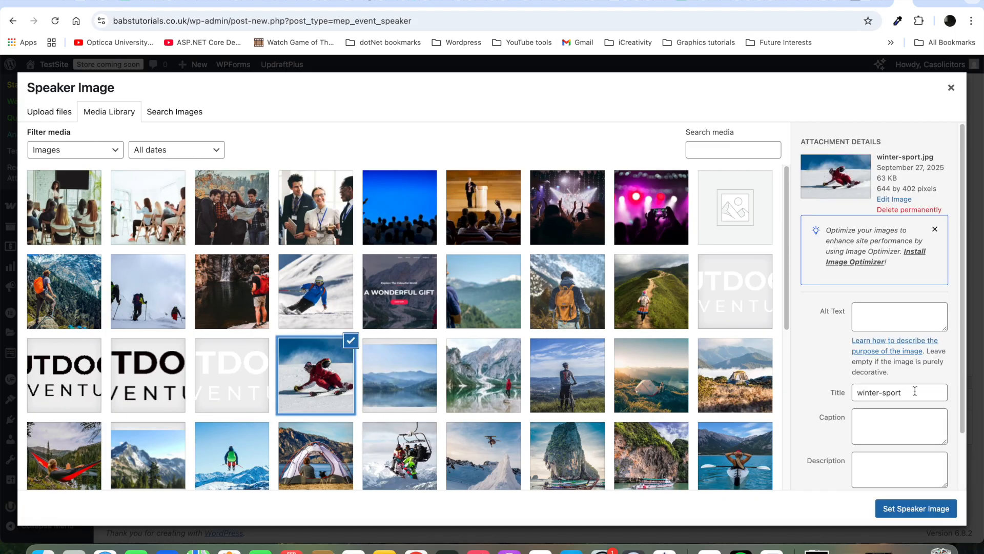
drag(897, 397, 838, 394)
key(BackSpace)
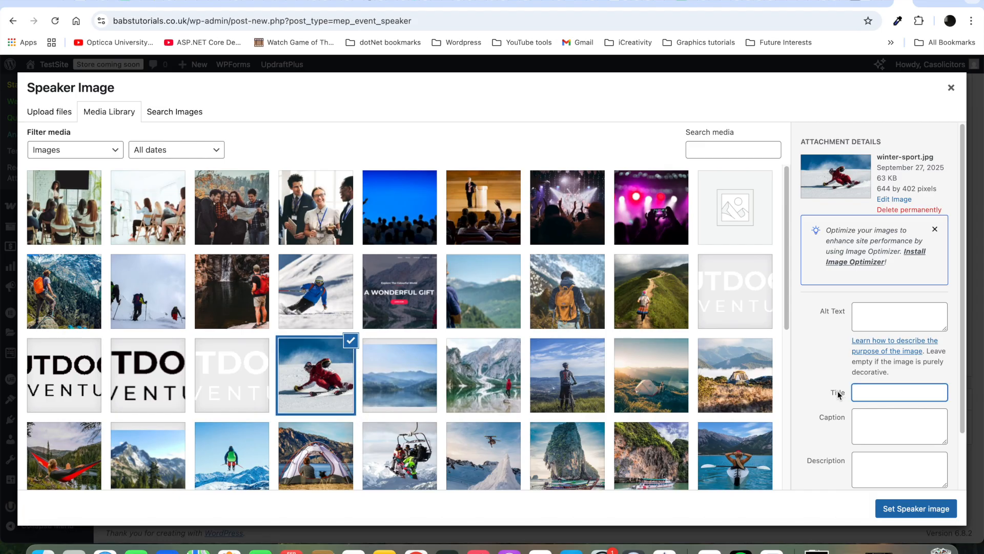
click(964, 350)
scroll(964, 350, down, 3)
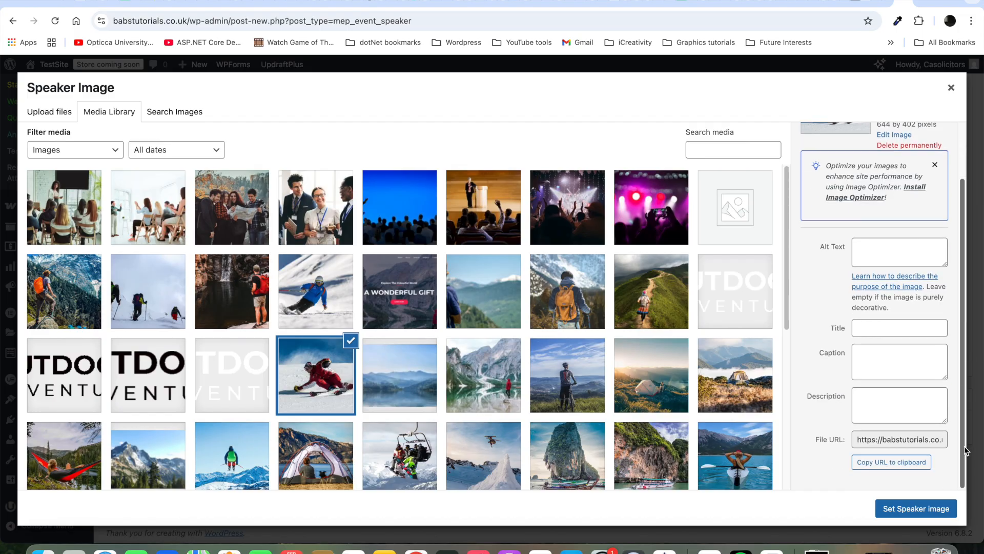
click(913, 513)
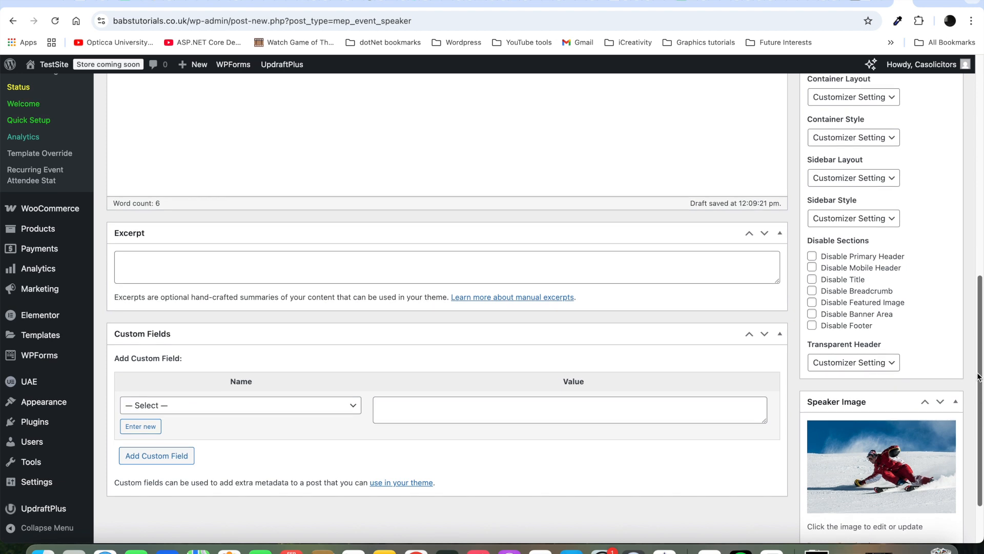
Step: Publish the first speaker
scroll(980, 388, up, 6)
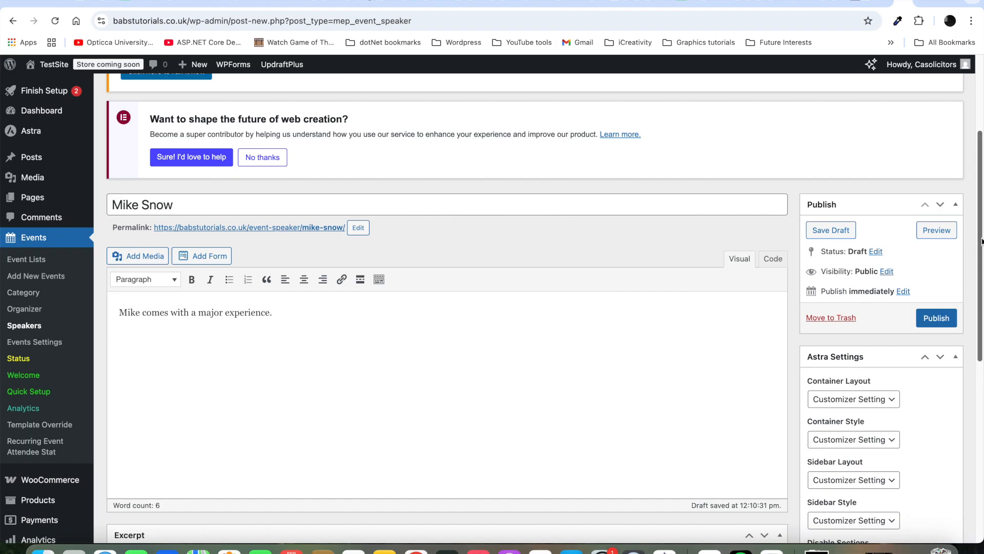
scroll(981, 241, up, 3)
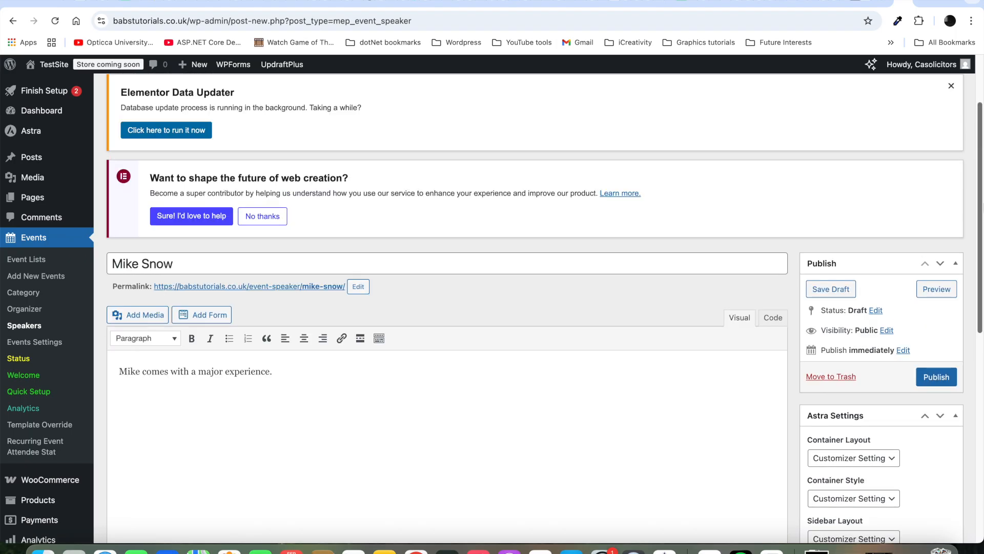
scroll(980, 241, up, 5)
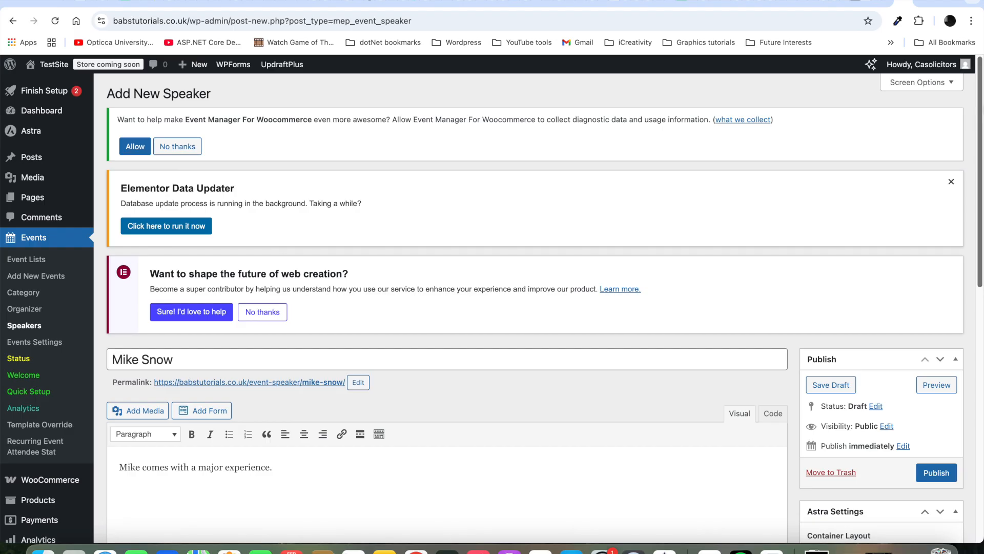
scroll(969, 226, down, 9)
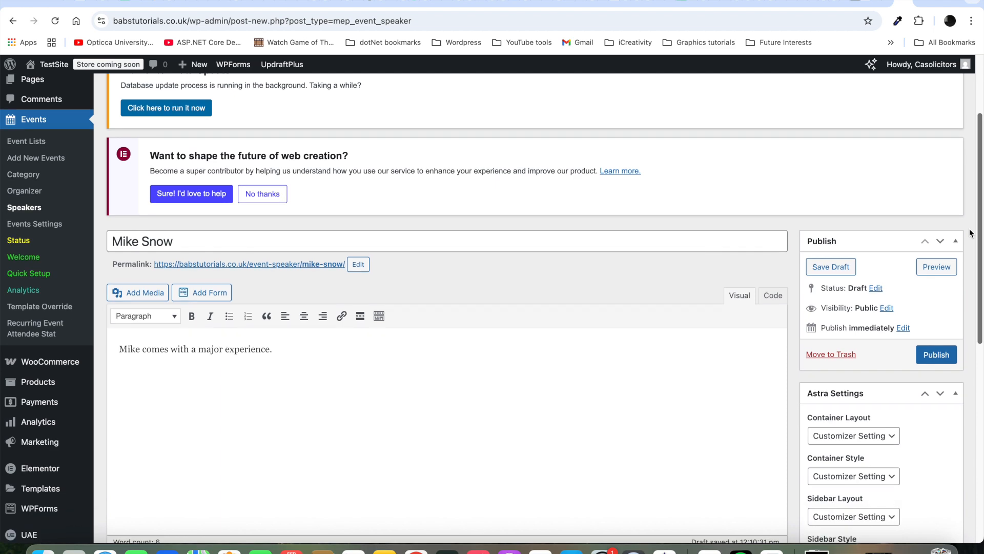
scroll(956, 379, down, 2)
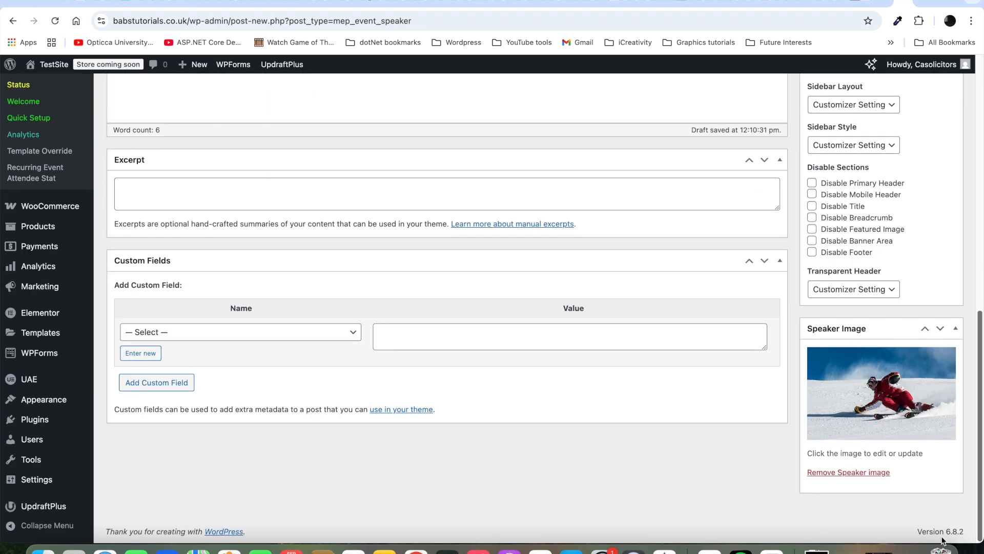
drag(981, 408, 982, 254)
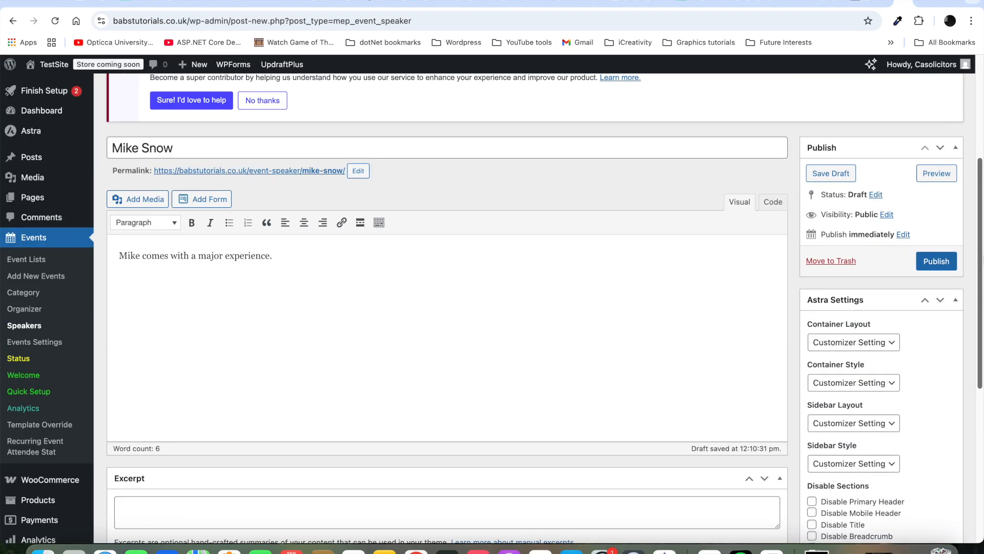
click(943, 260)
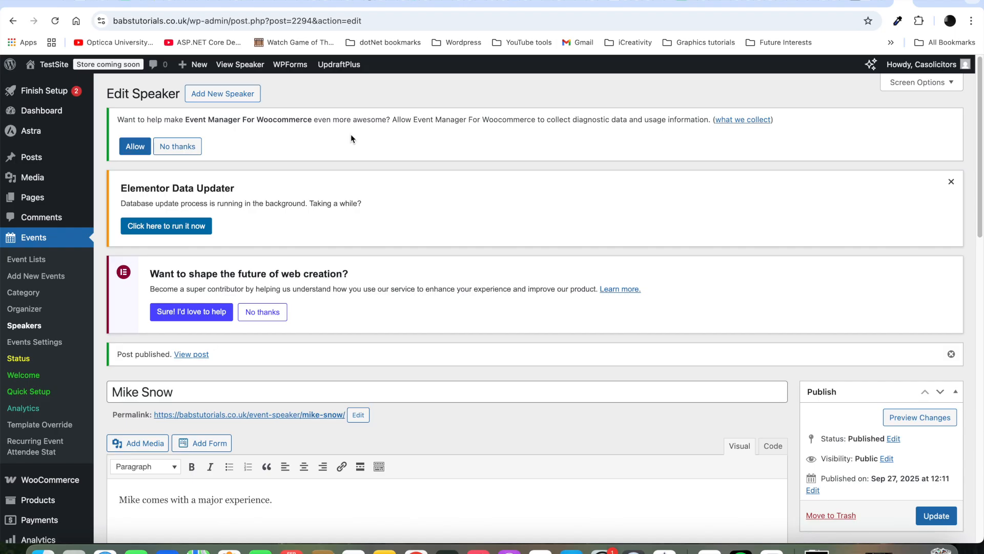
Step: Add a second speaker with her name and a bio calling her very interesting and well knowledgeable
click(227, 94)
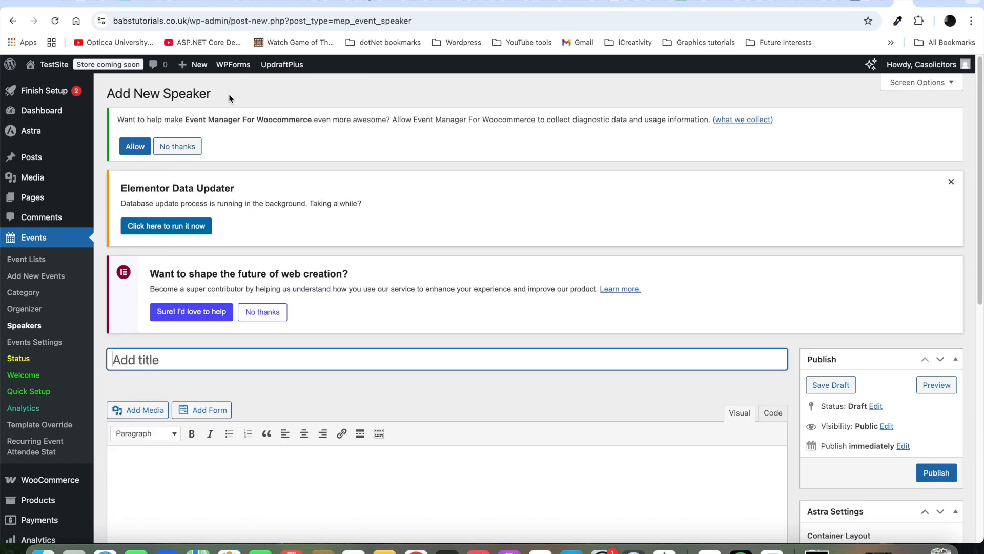
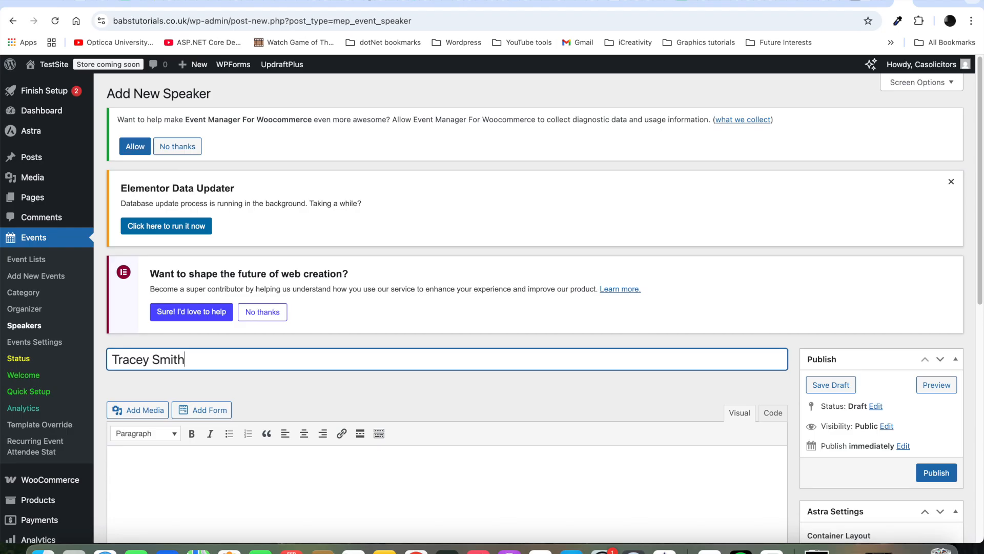
click(161, 468)
text(Tracey)
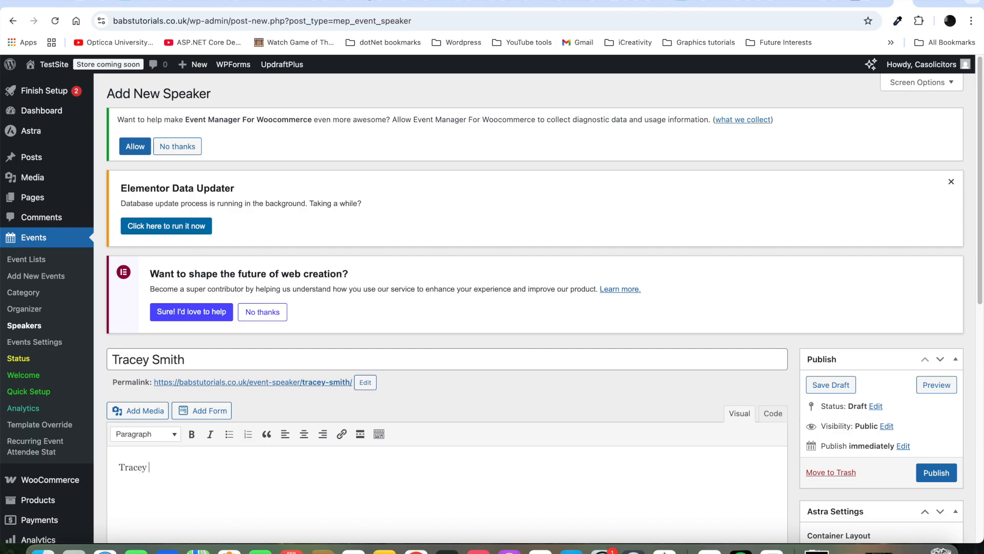
text( is very very interesting and )
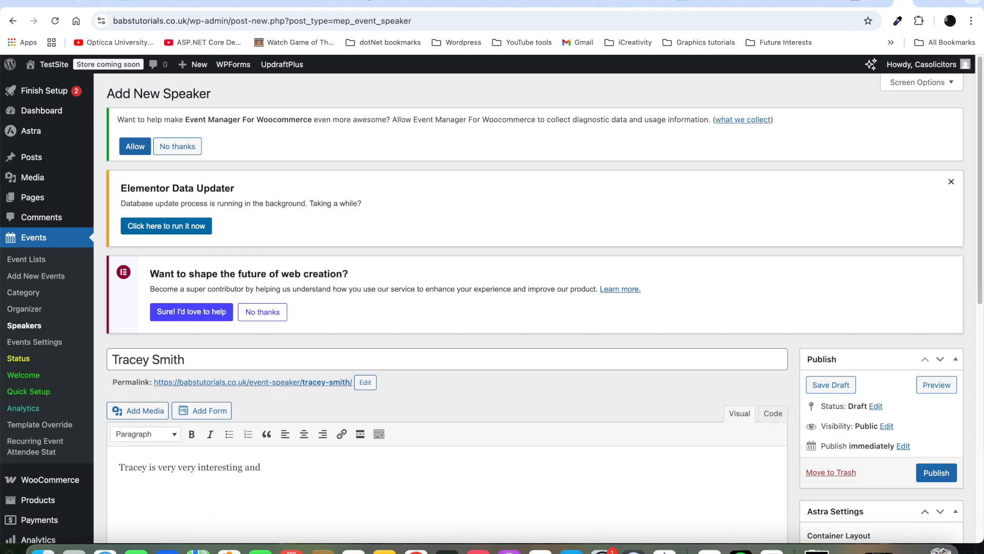
text(impressive)
key(BackSpace)
key(BackSpace)
key(BackSpace)
key(BackSpace)
key(BackSpace)
key(BackSpace)
key(BackSpace)
key(BackSpace)
key(BackSpace)
key(BackSpace)
key(BackSpace)
key(BackSpace)
text(webl)
key(BackSpace)
key(BackSpace)
text(ll knowledgeable.)
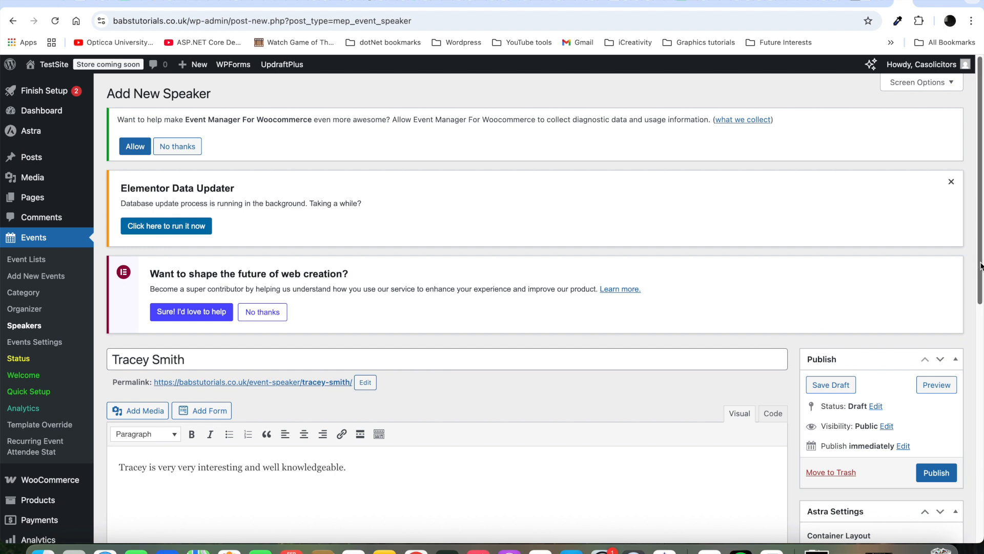
drag(980, 266, 970, 507)
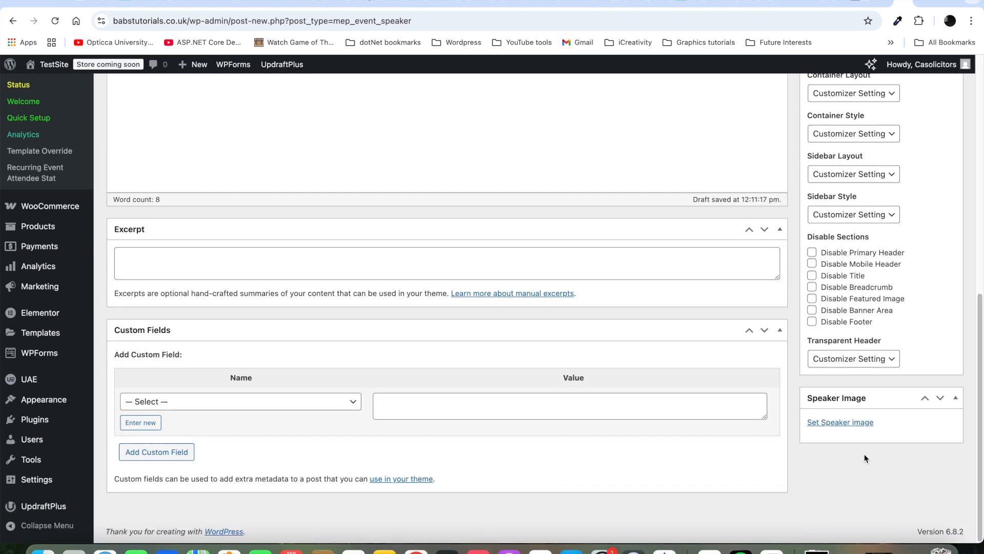
Step: Set the conference attendees photo as the second speaker's image
click(855, 426)
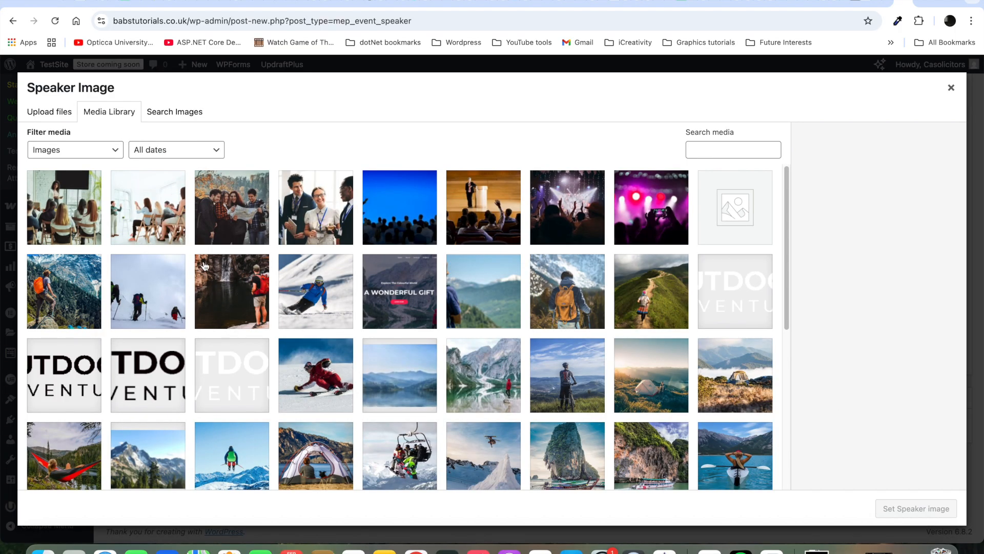
click(320, 224)
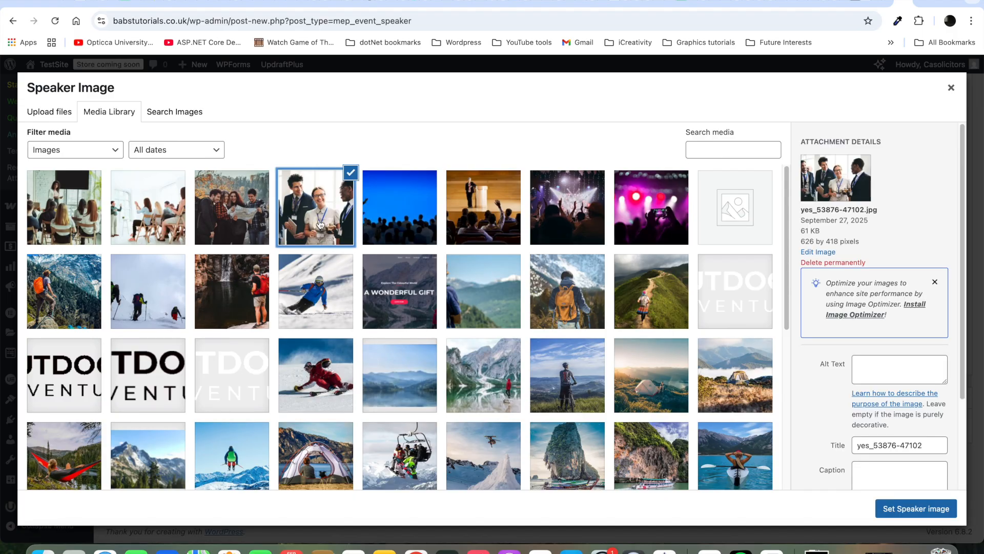
click(916, 509)
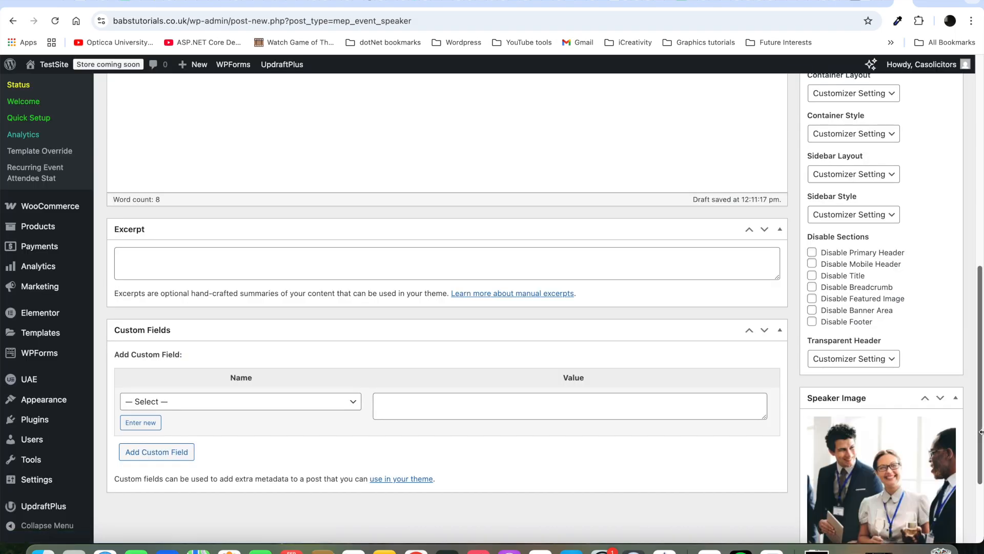
Step: Publish the second speaker
scroll(982, 436, up, 10)
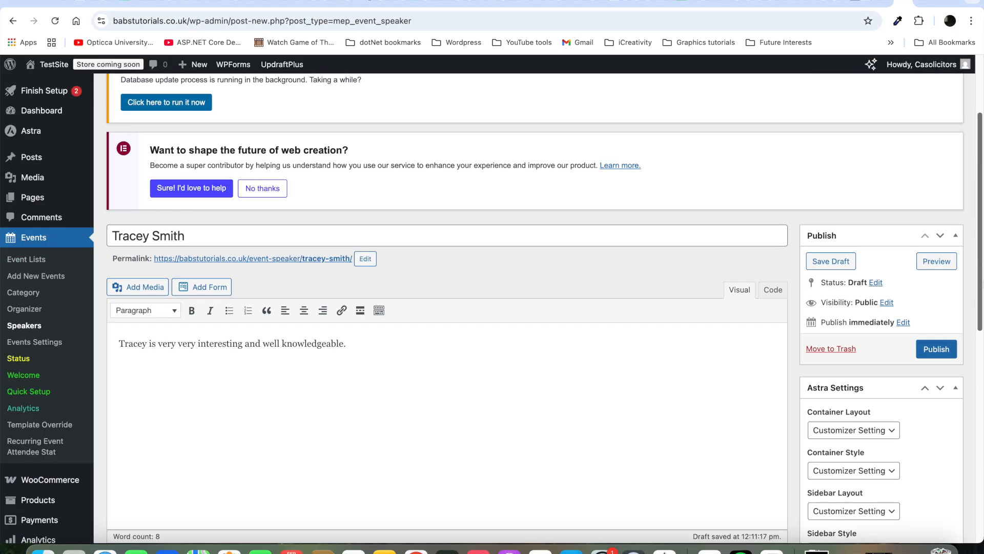
scroll(981, 436, up, 3)
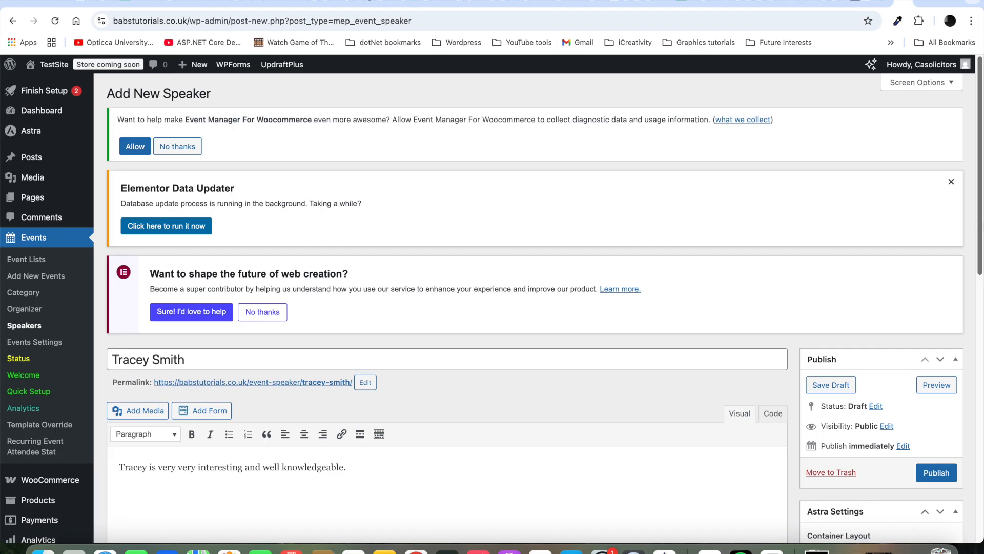
scroll(982, 313, down, 4)
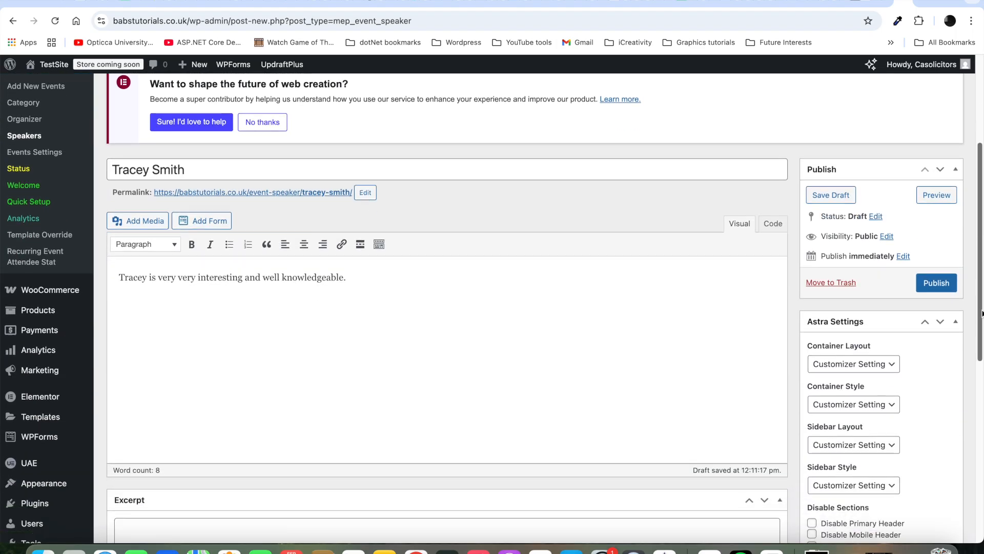
click(945, 285)
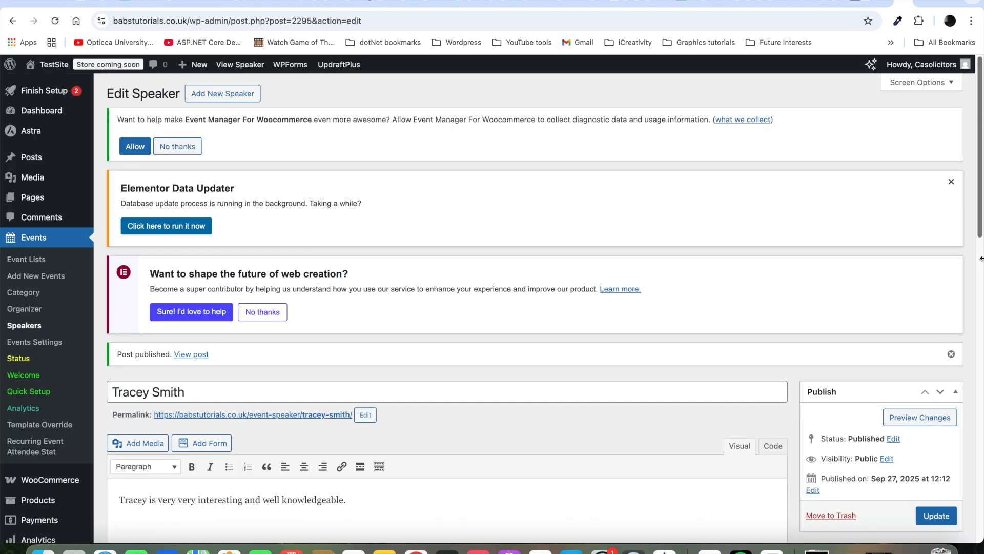
Step: Check the Speakers list, then start a new event
click(26, 326)
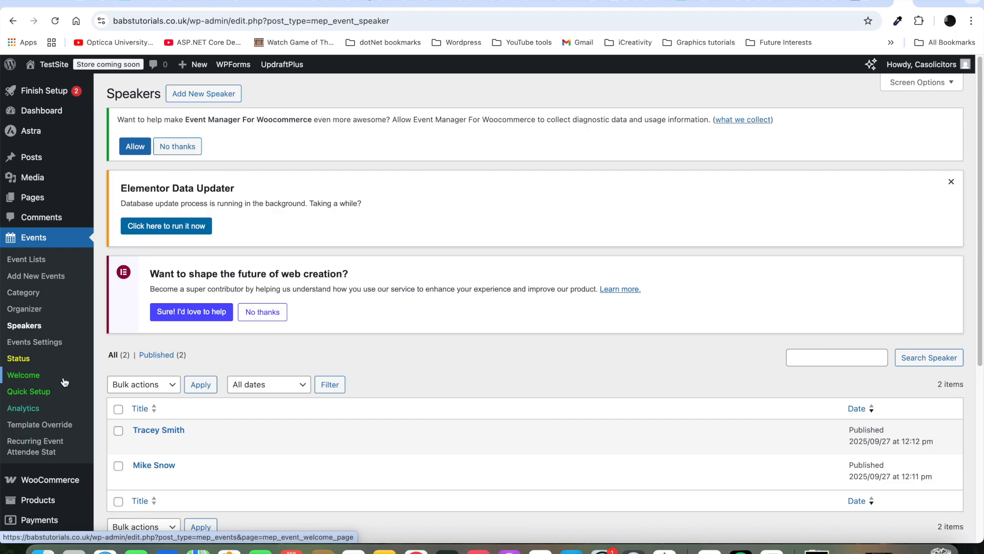
click(37, 279)
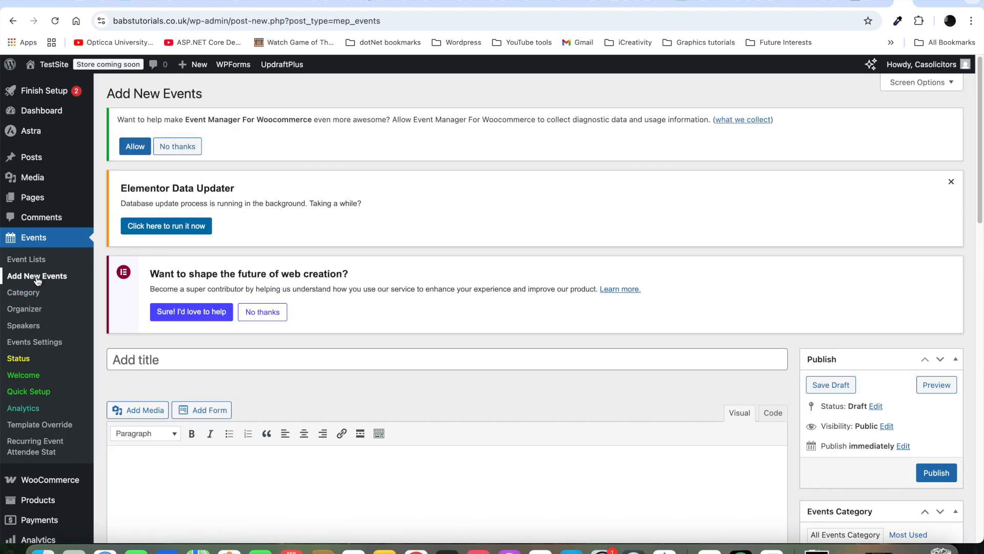
Step: Title the event 'Quarterly Head Office Party'
click(251, 359)
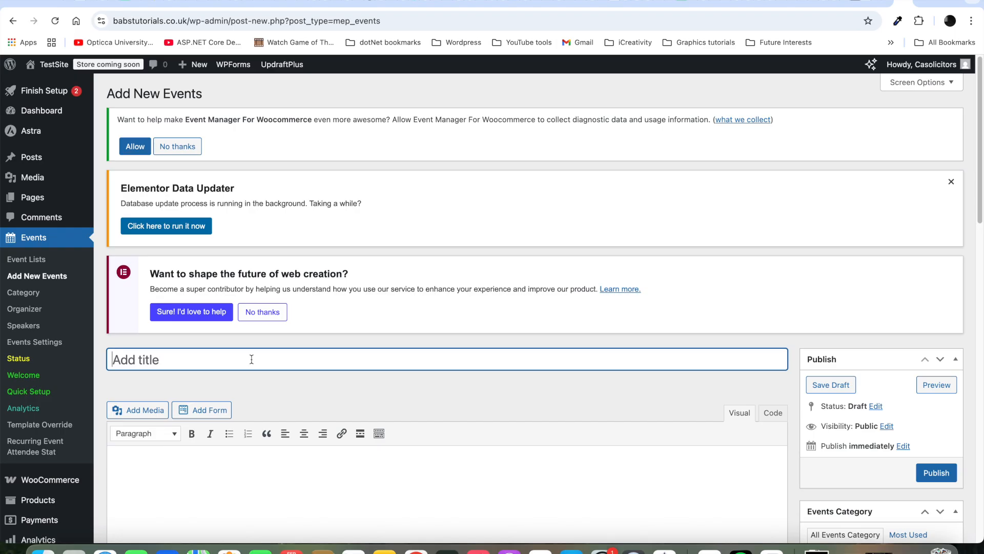
text(Quarterly Hea)
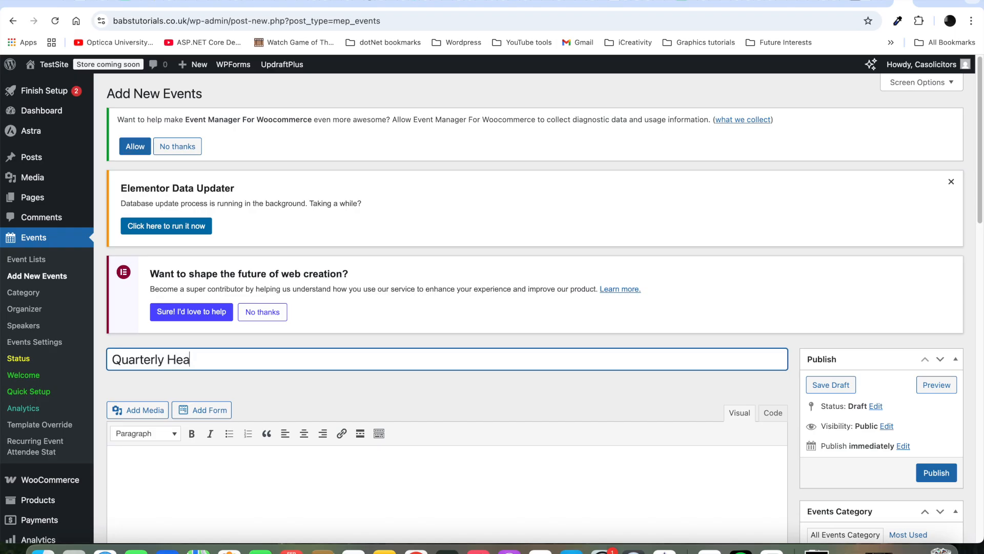
text(d Office Party)
Step: Add the description 'This is a quarterly meeting at the head office to party.' and publish
click(198, 483)
text(This is a)
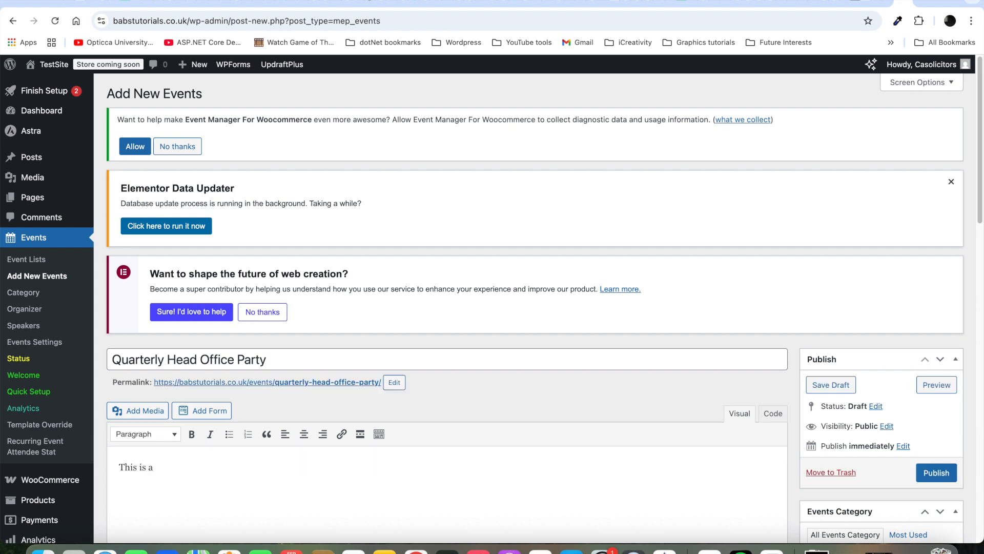
text( quarterly)
text(meeting at th)
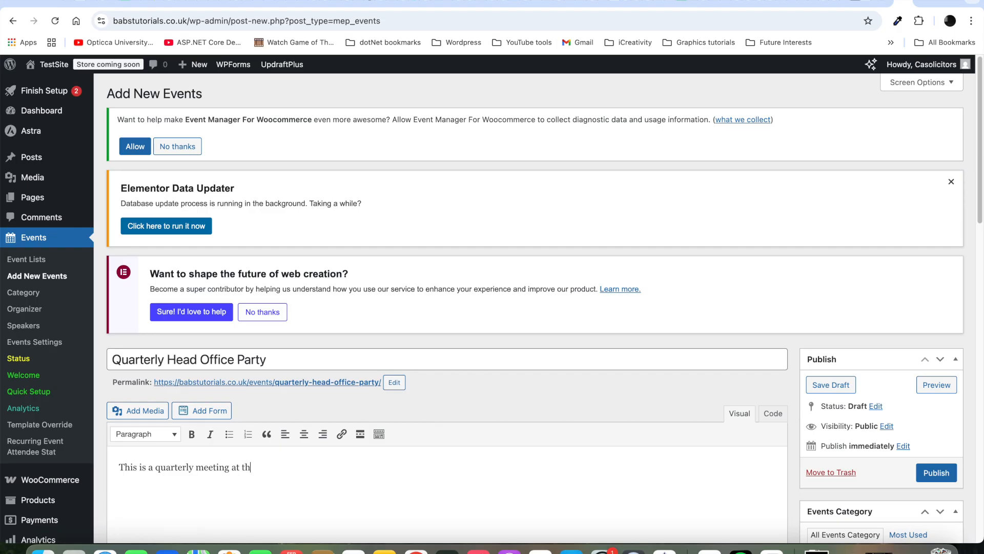
text(e head office to party.)
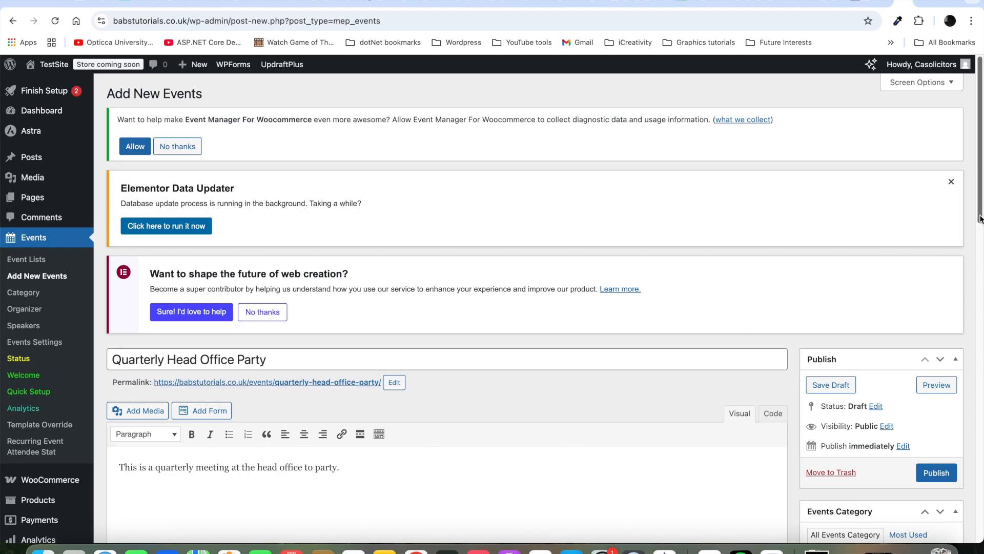
drag(979, 218, 980, 322)
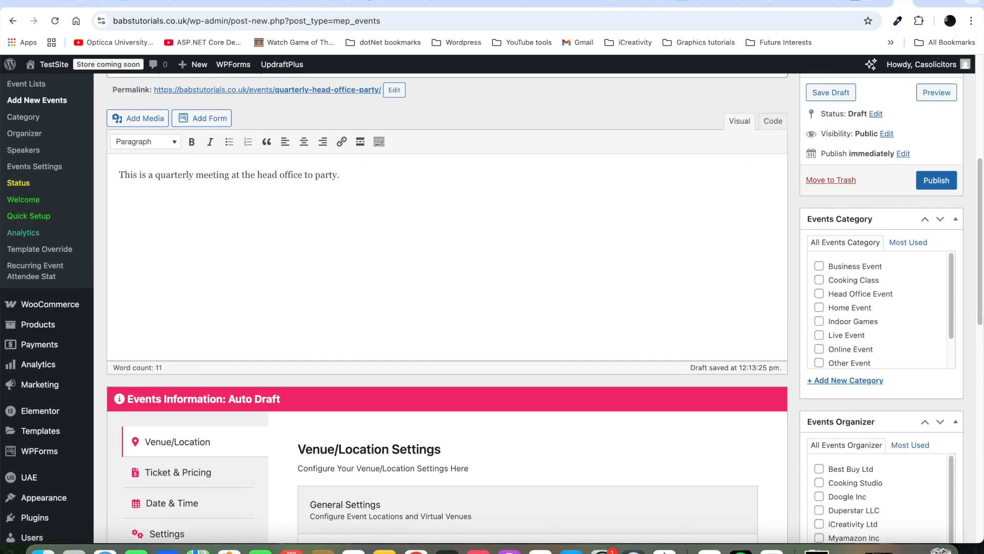
click(936, 181)
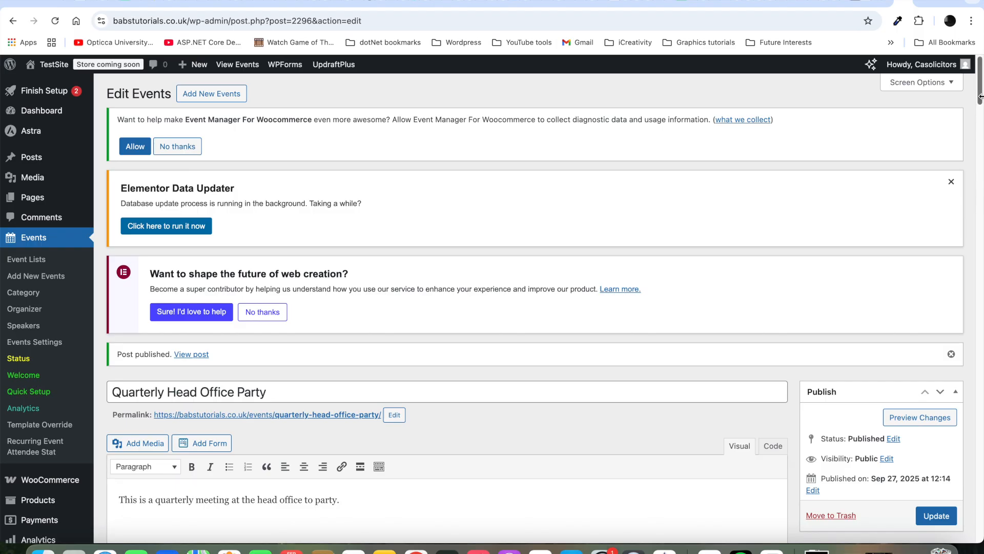
Step: Preview the published Quarterly Head Office Party event, then return to its edit screen
mouse_move(979, 104)
mouse_down()
mouse_move(979, 201)
mouse_move(981, 112)
mouse_up()
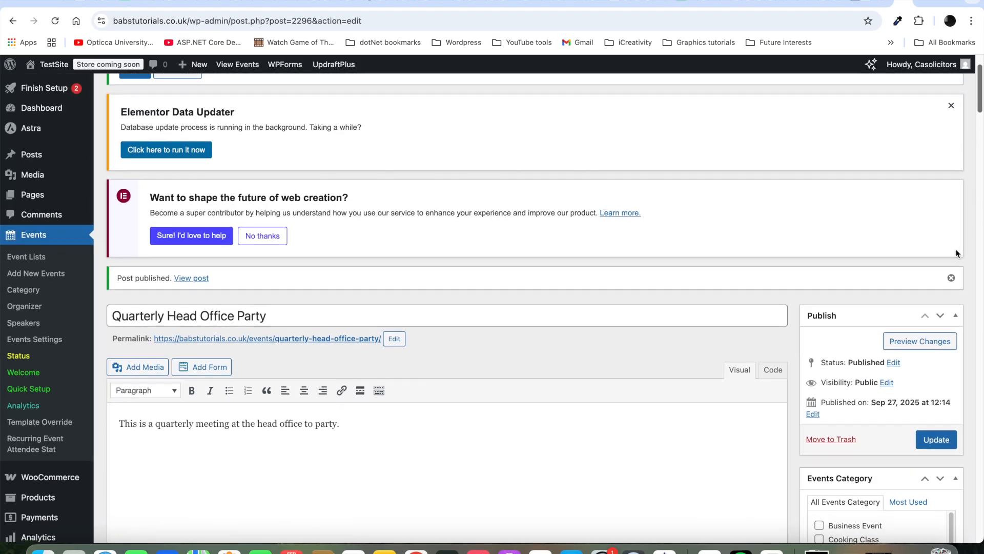
click(939, 349)
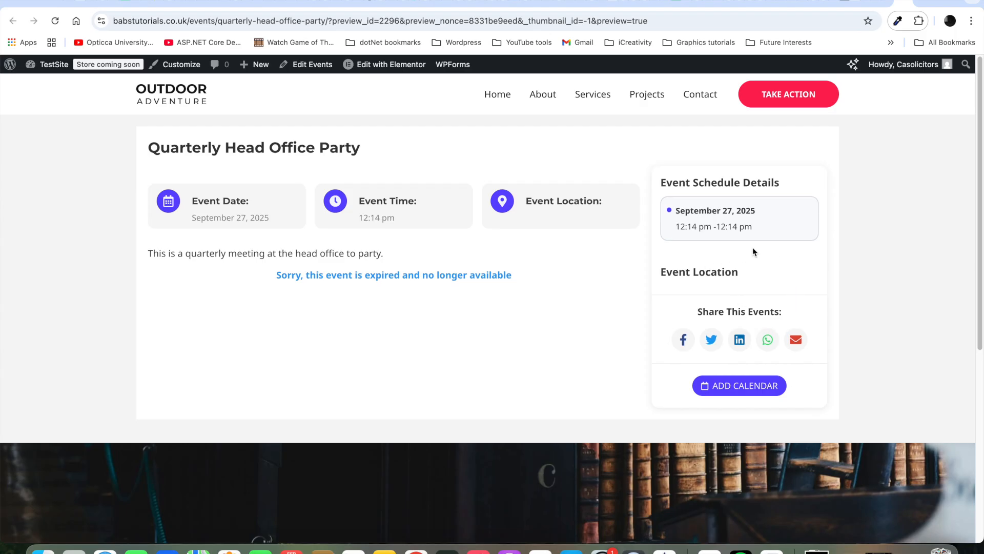
click(889, 6)
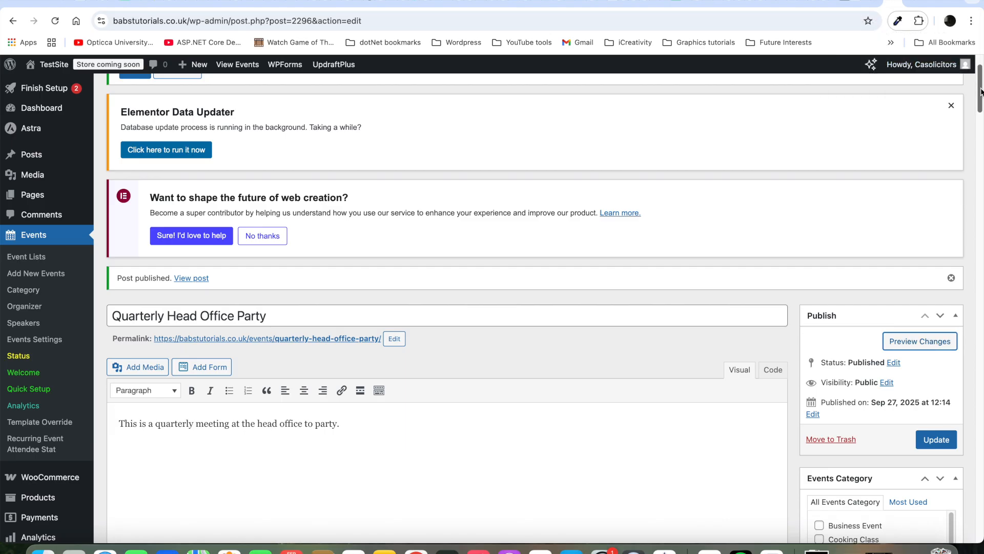
drag(980, 91, 980, 135)
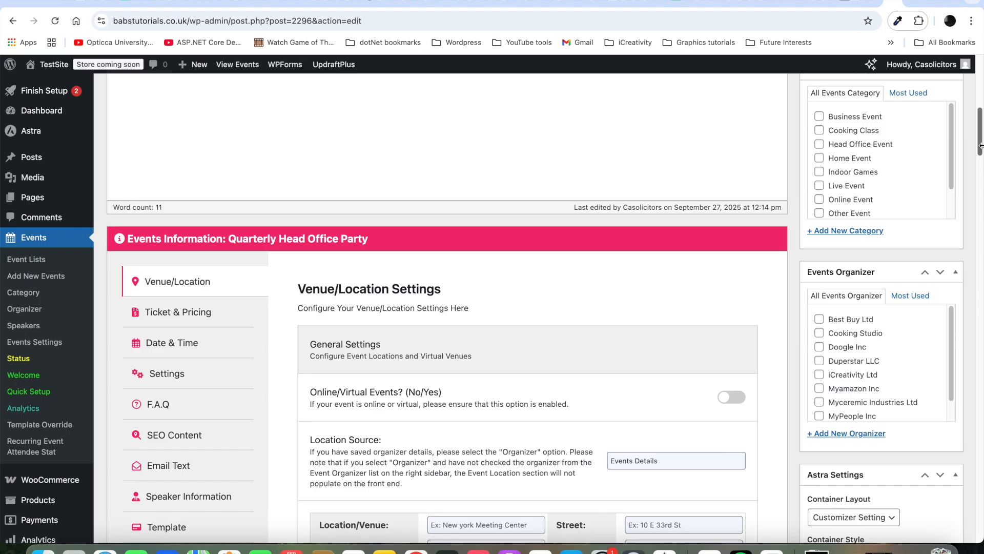
drag(980, 148, 980, 168)
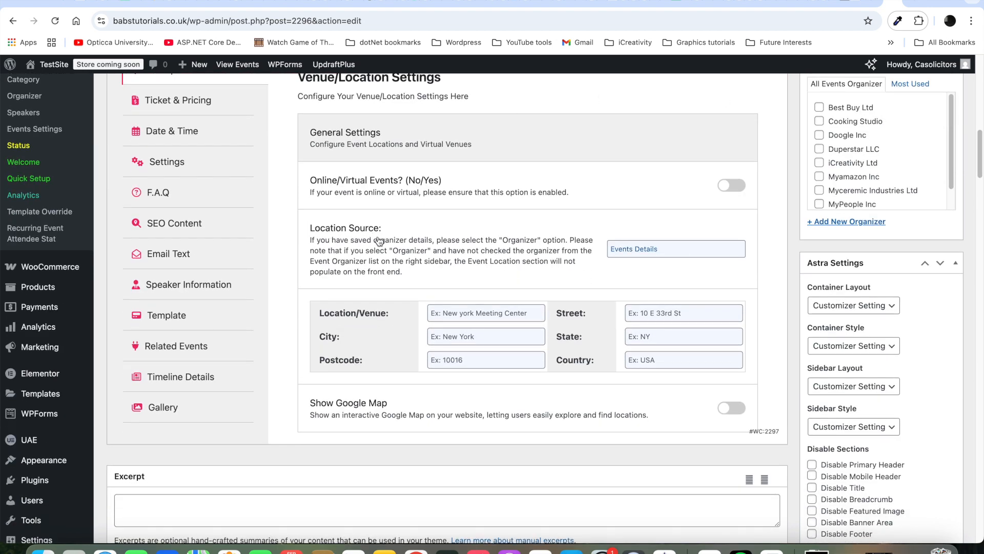
click(697, 250)
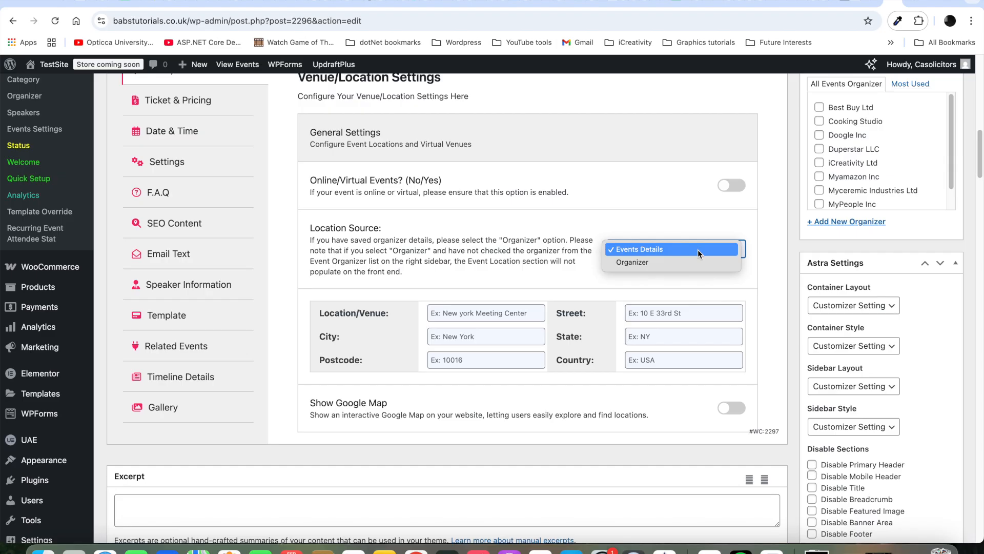
click(697, 249)
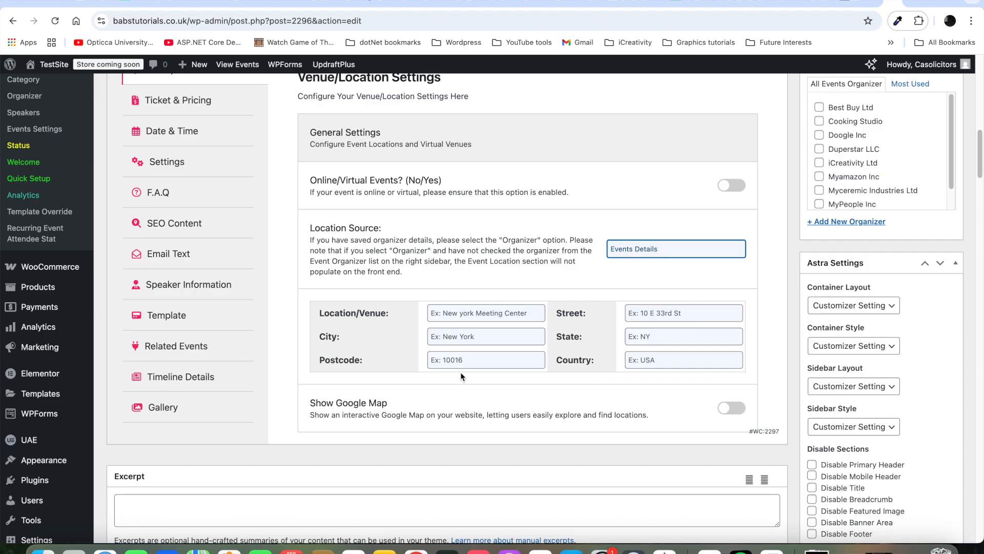
click(680, 251)
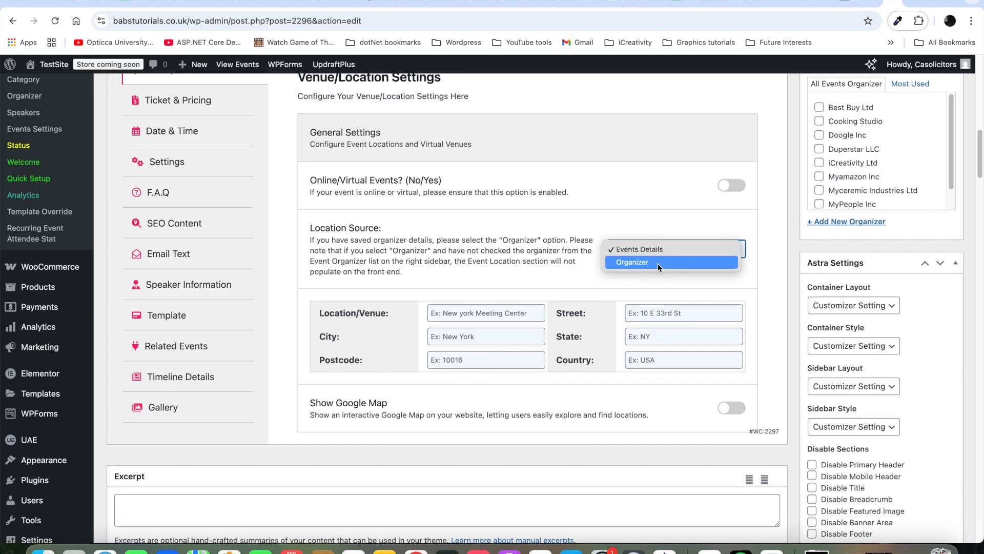
click(657, 263)
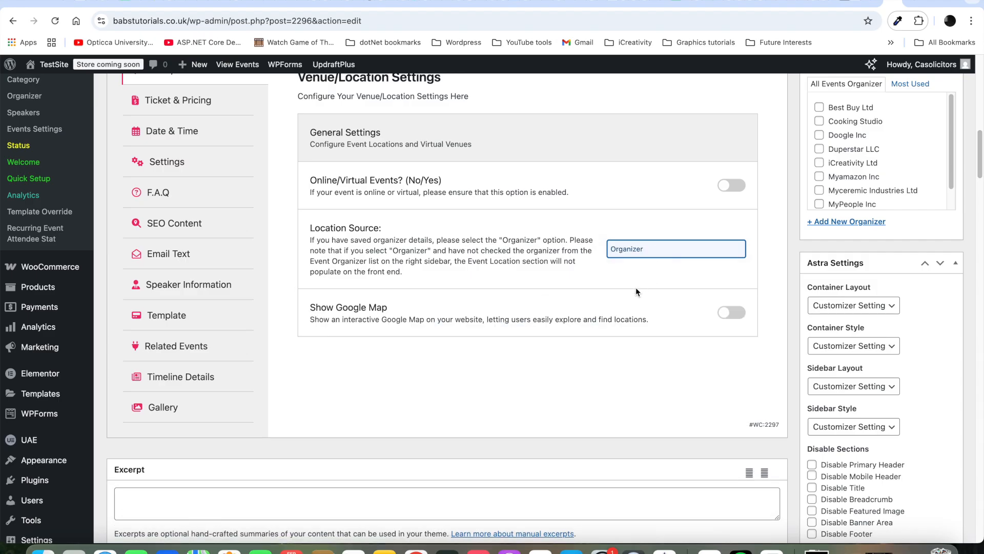
click(690, 253)
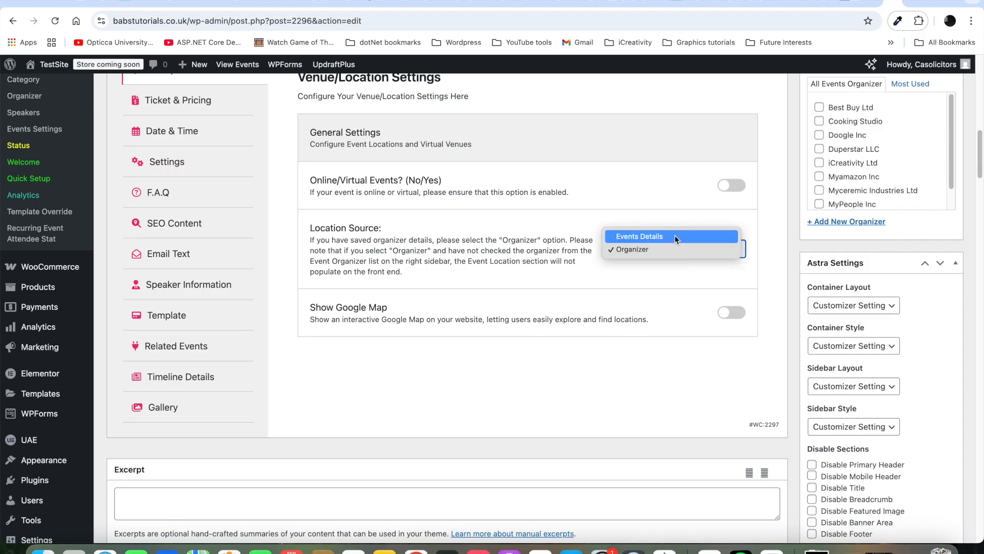
click(675, 236)
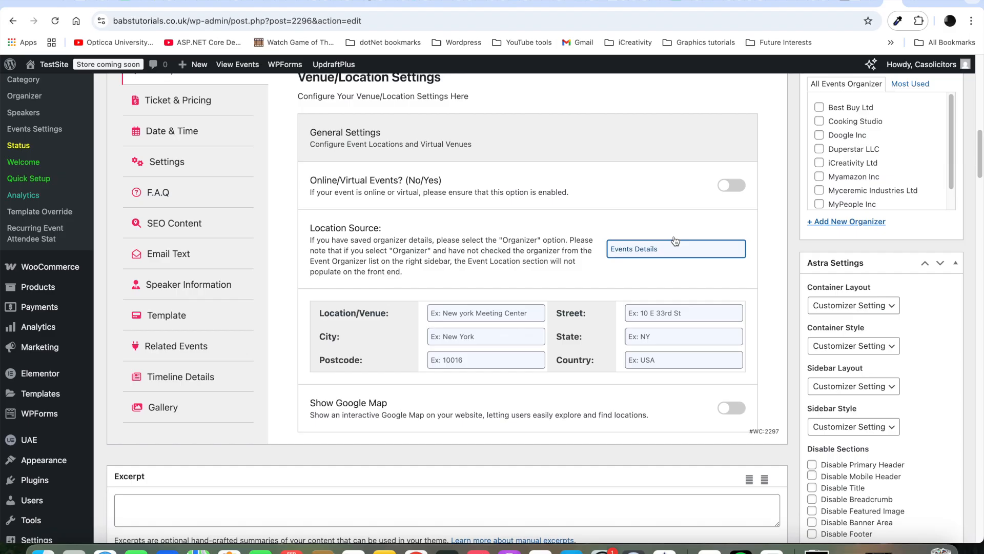
Step: Fill the venue as The Church field with its street and city Cambridge
click(488, 314)
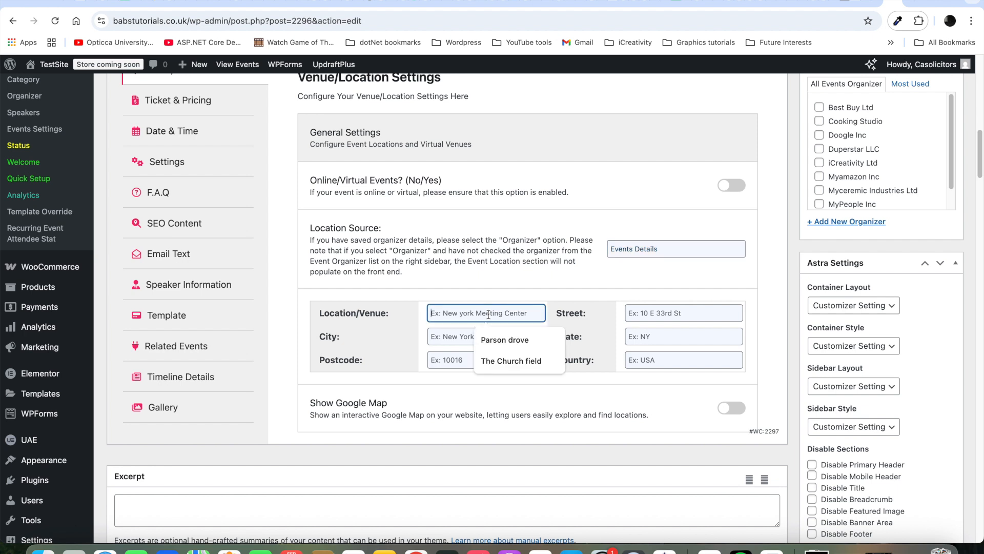
click(502, 362)
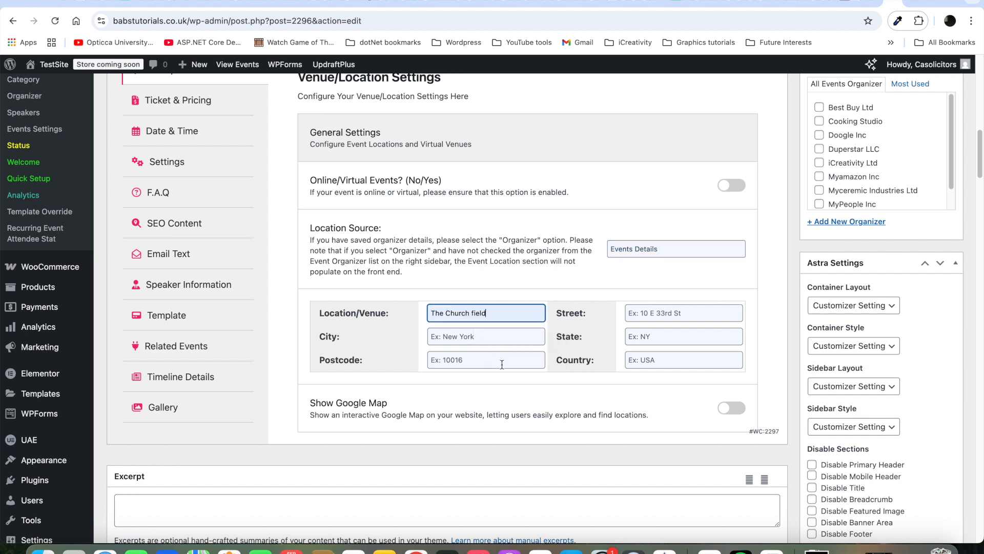
click(645, 311)
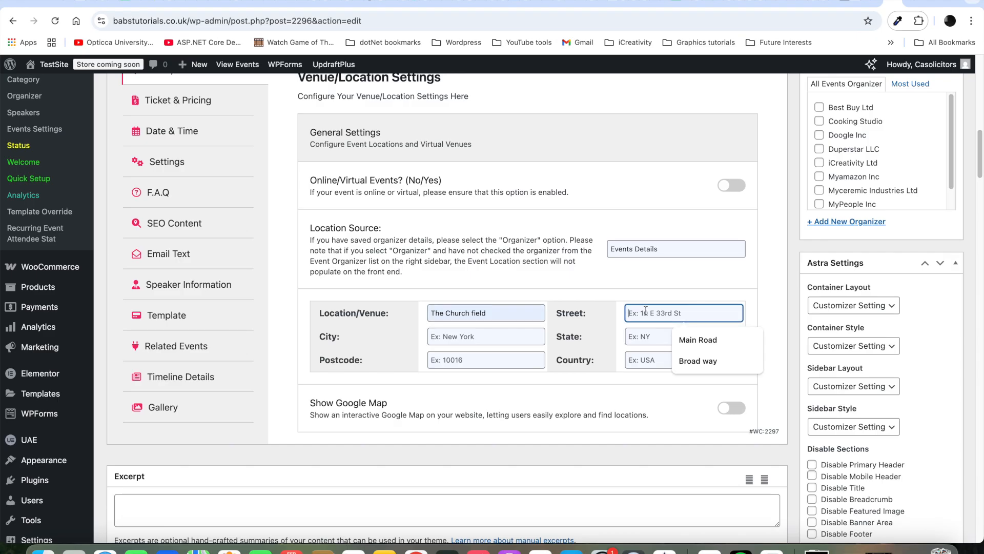
click(691, 362)
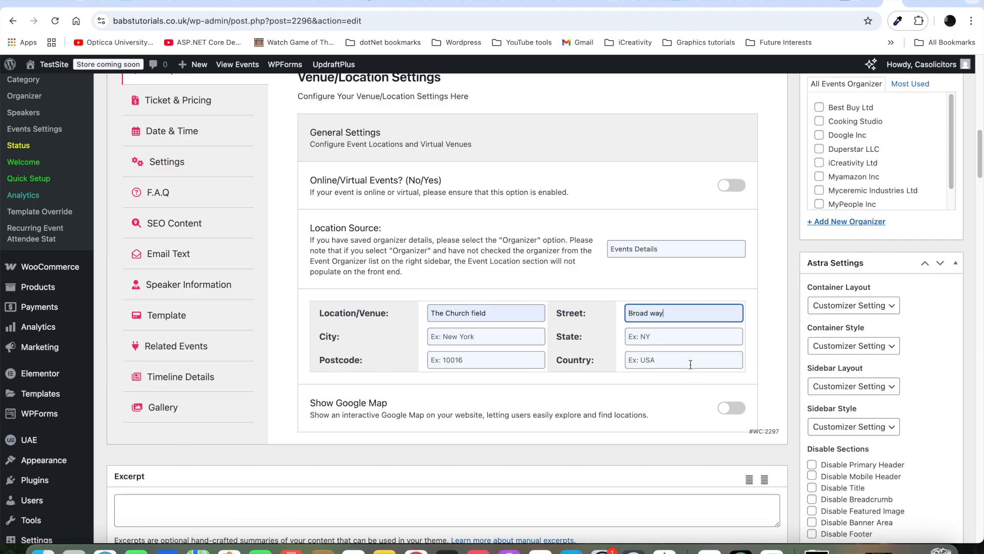
click(480, 336)
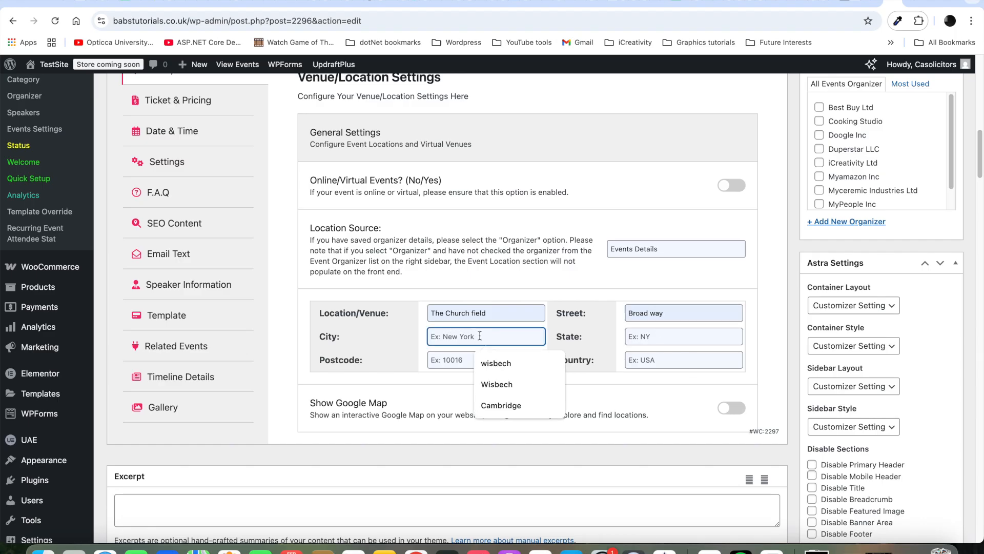
click(486, 405)
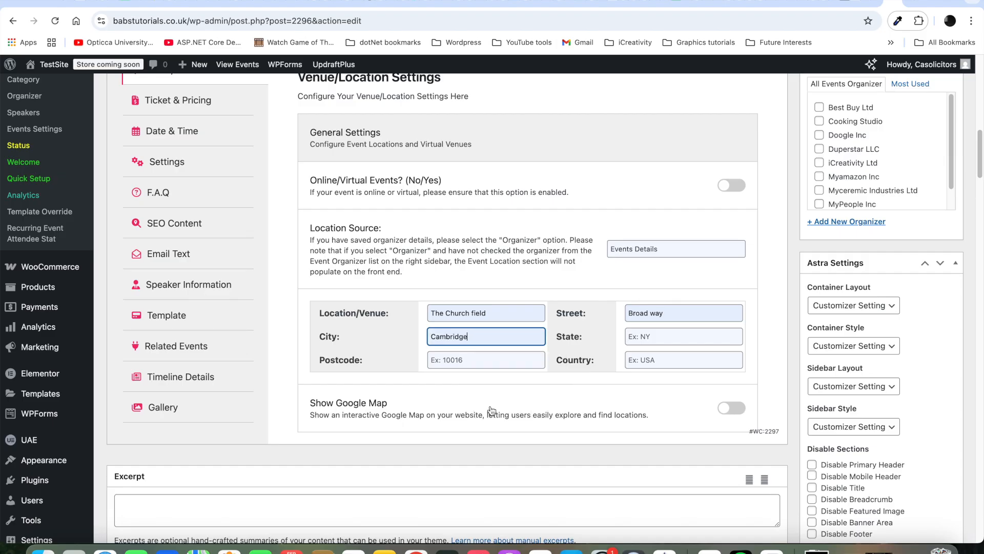
Step: Set the venue state to Cambridgeshire, its postcode, and country United Kingdom
click(658, 338)
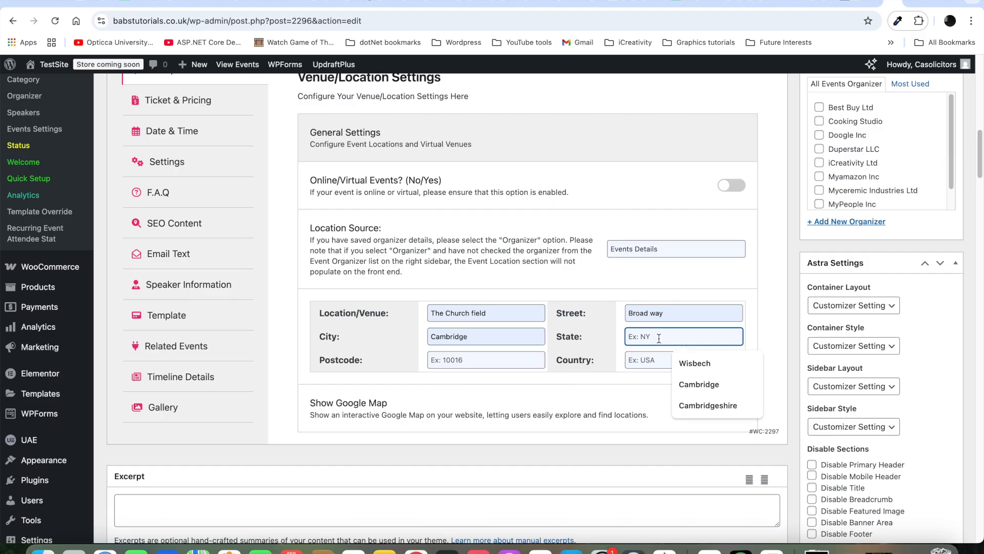
click(699, 406)
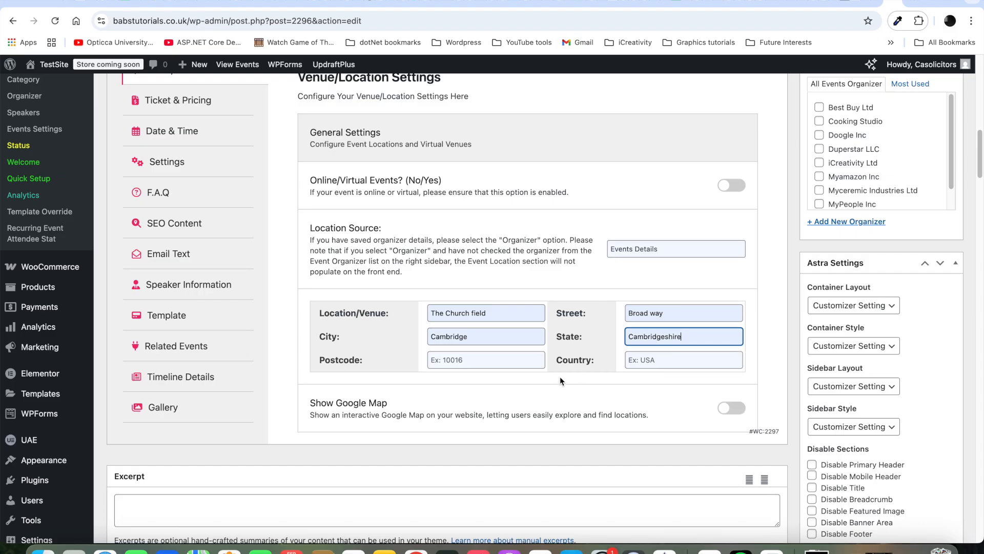
click(516, 361)
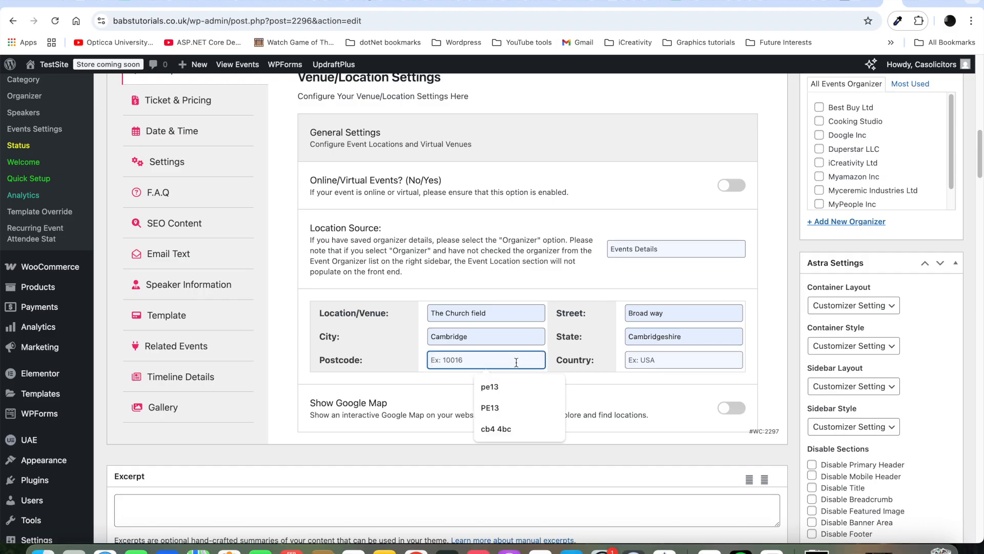
click(496, 428)
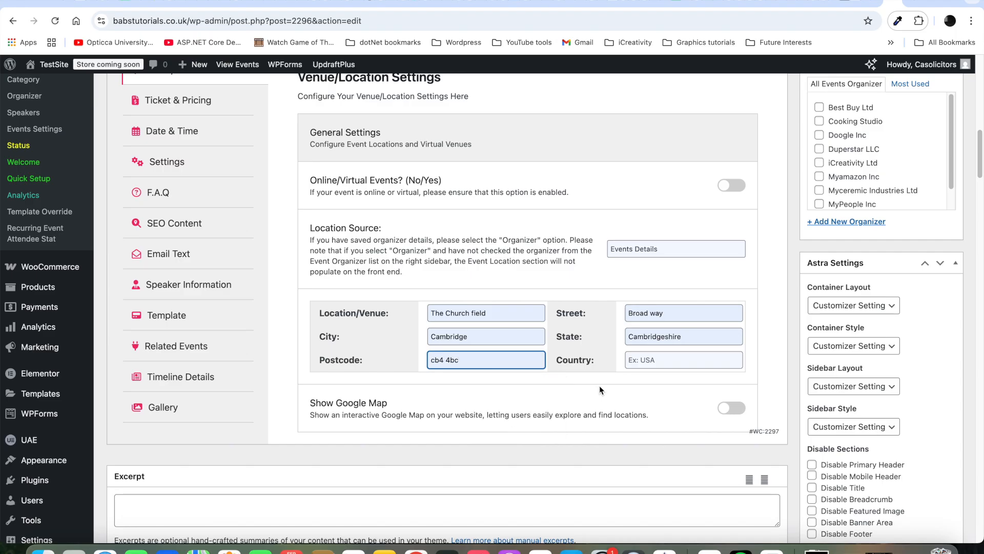
click(659, 359)
click(698, 385)
click(755, 349)
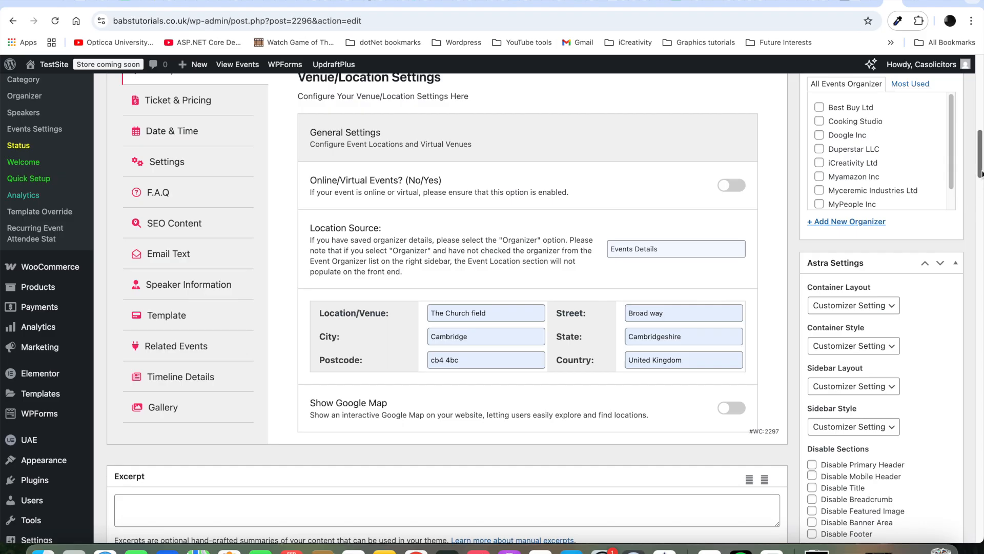
drag(980, 172, 980, 139)
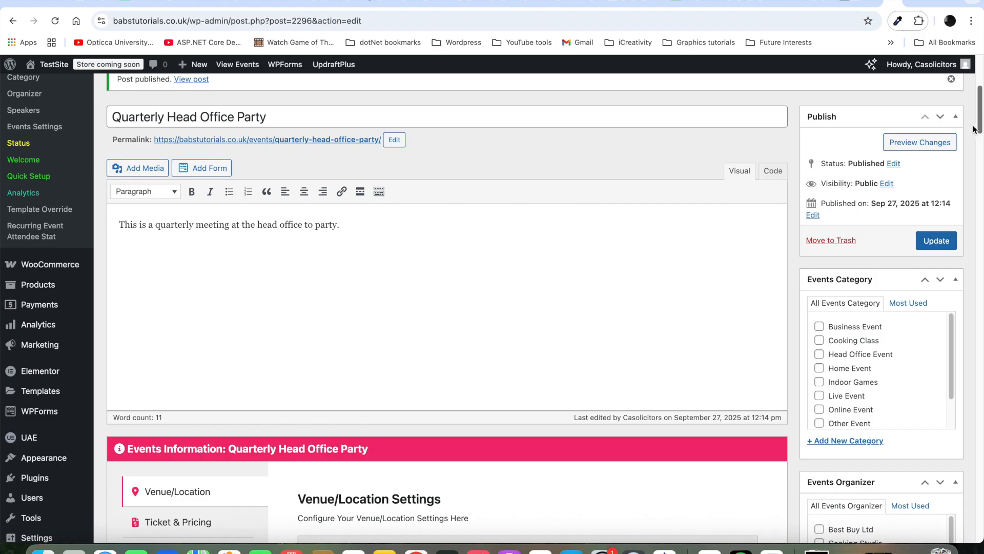
Step: Save the venue details, then bring up the event's Ticket & Pricing settings
click(937, 241)
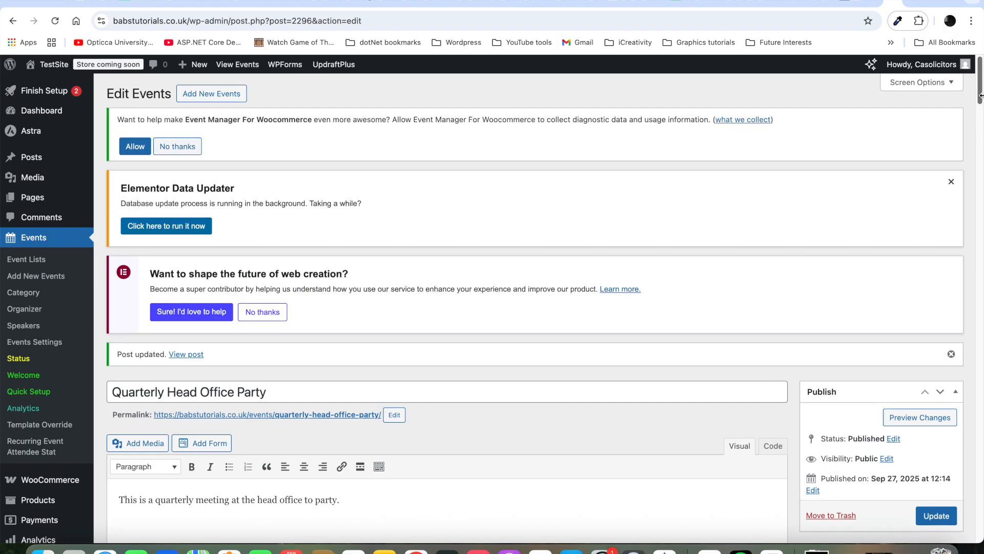
scroll(980, 92, down, 5)
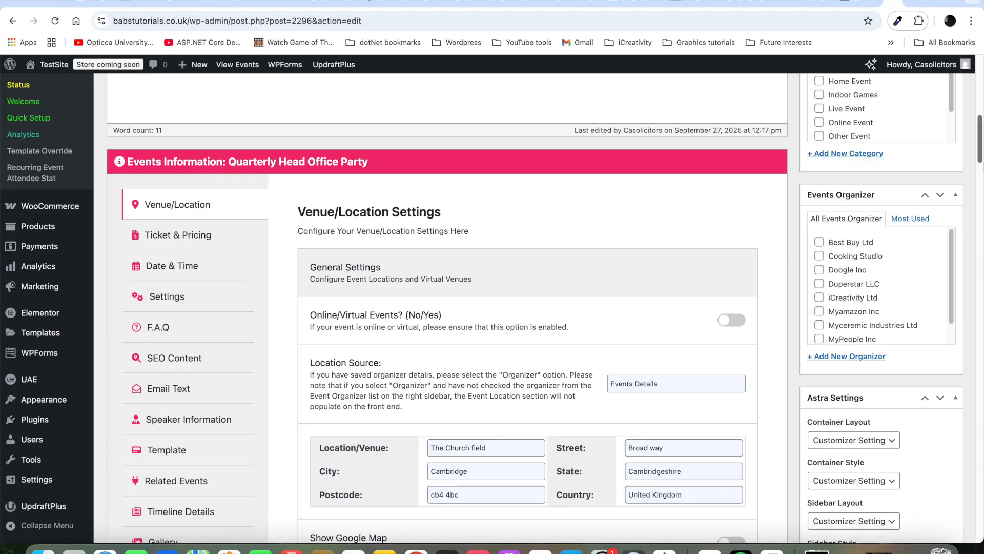
drag(980, 119, 980, 124)
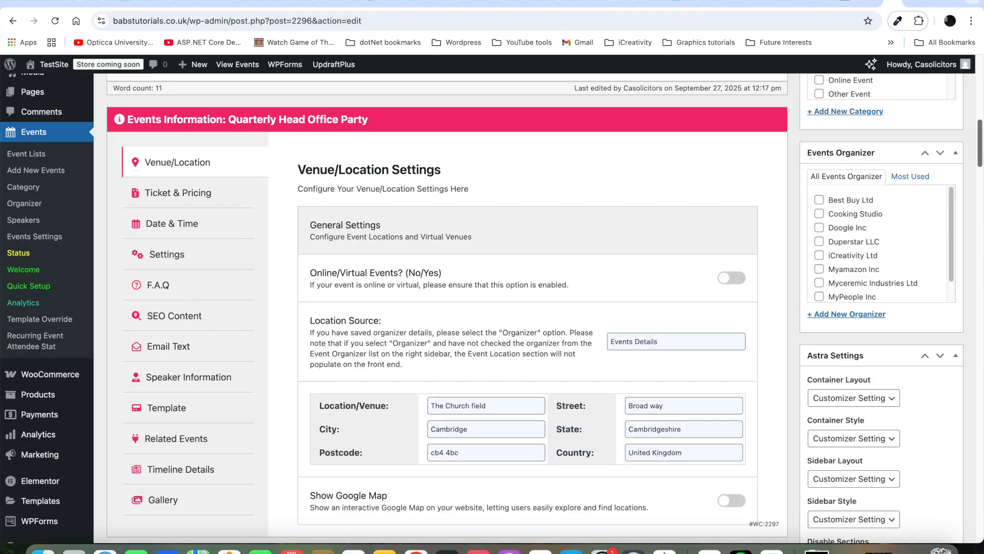
click(200, 194)
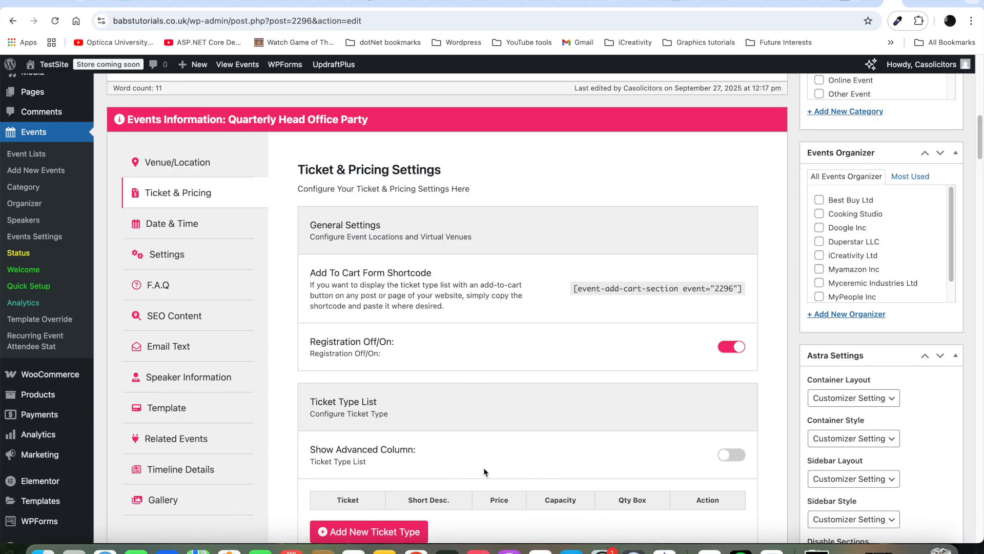
Step: Toggle ticket registration off and back on, add a blank ticket type row, and show advanced columns
click(731, 345)
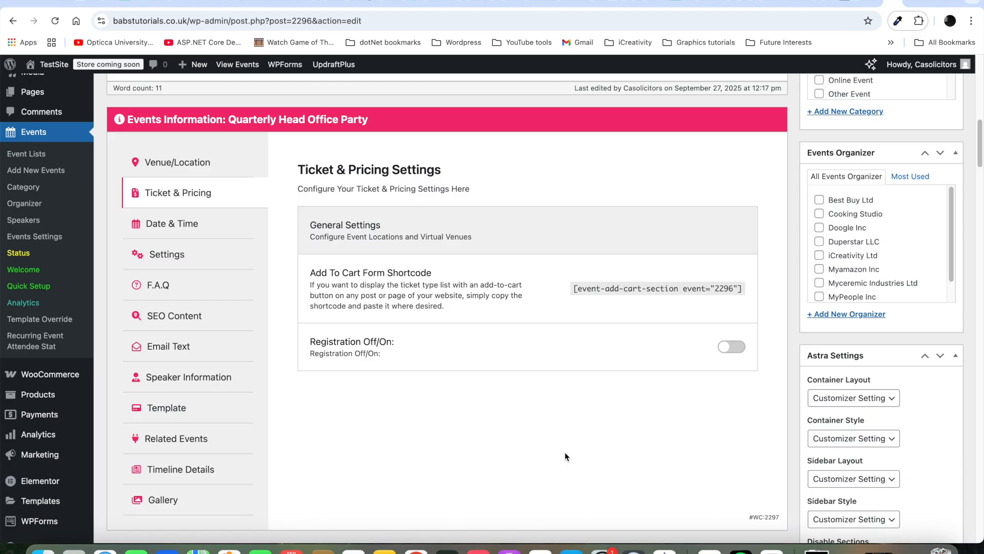
click(738, 354)
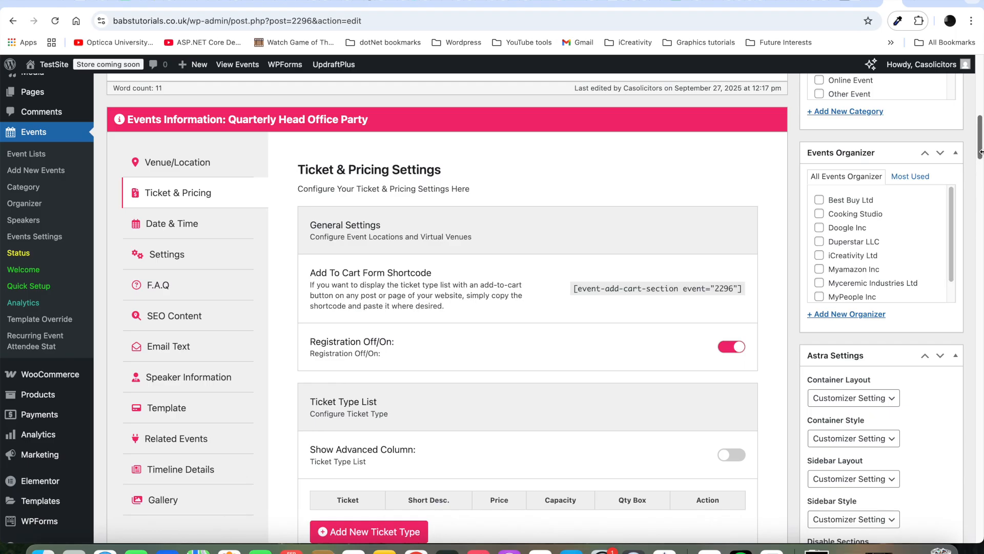
drag(981, 152, 980, 175)
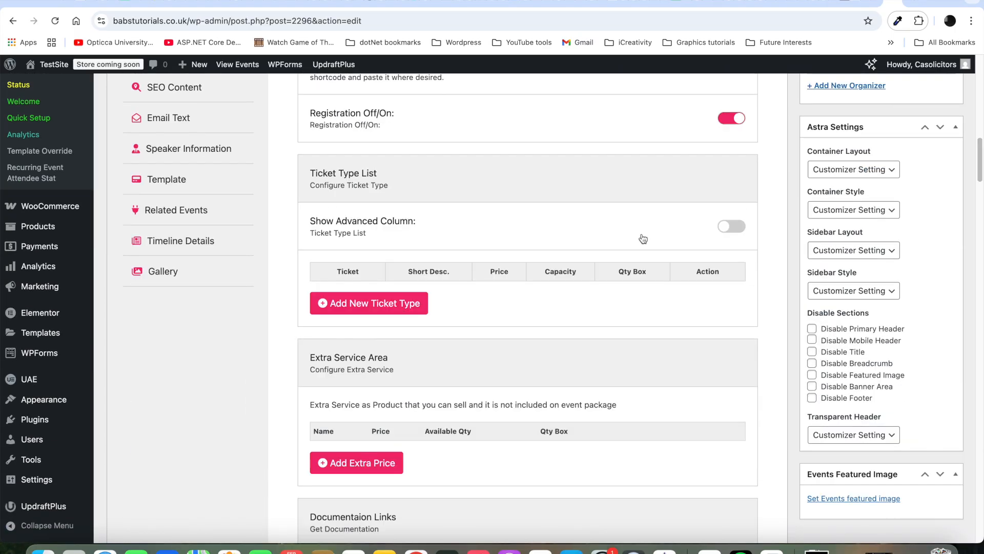
click(380, 303)
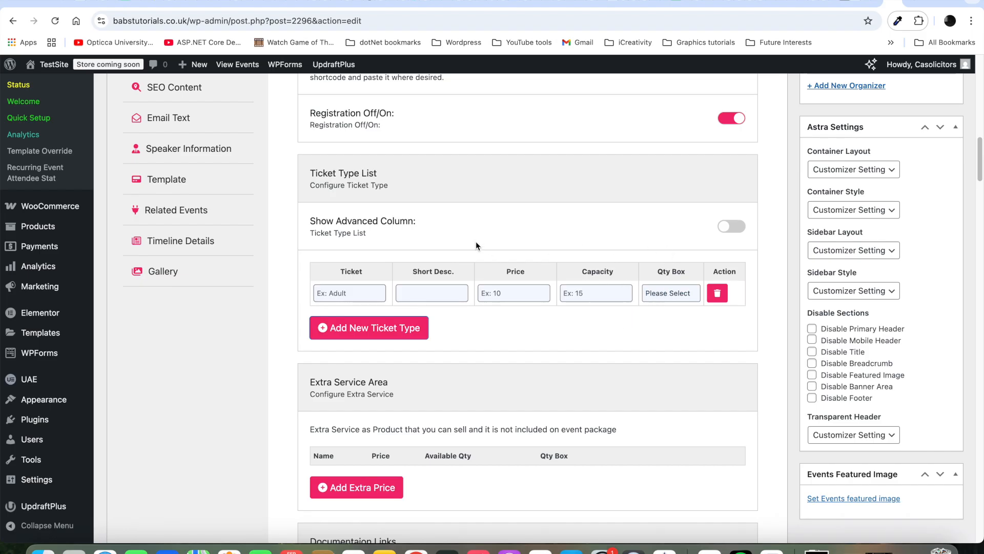
click(732, 227)
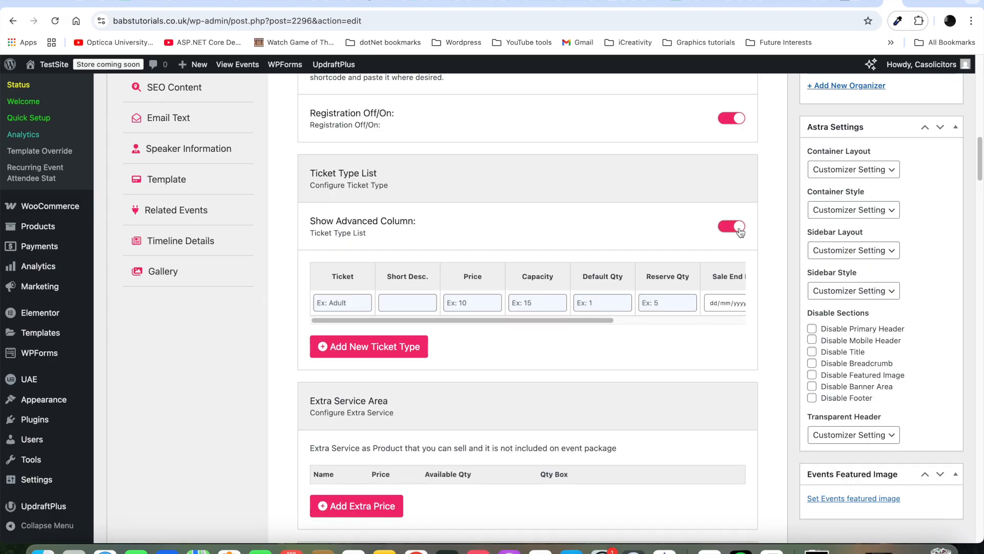
Step: Fill the Adult ticket: description 'Anyone over 16 years old', price 199, capacity 200, default quantity 1
drag(589, 319, 647, 321)
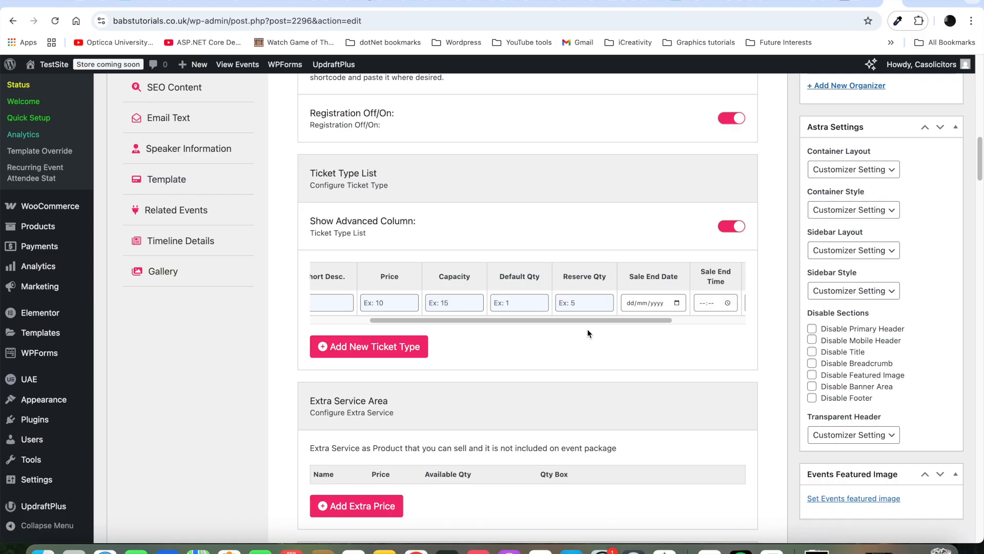
drag(592, 321, 502, 331)
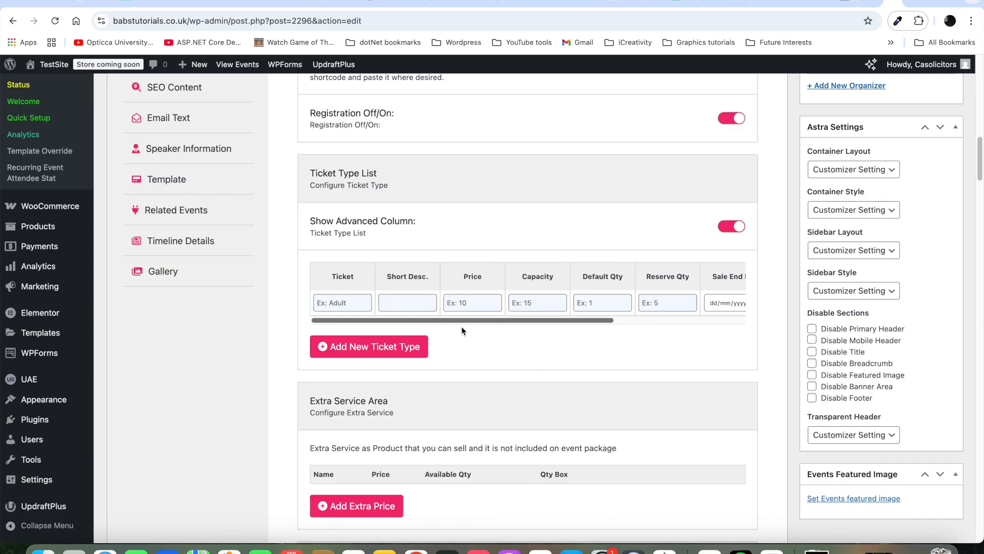
click(349, 302)
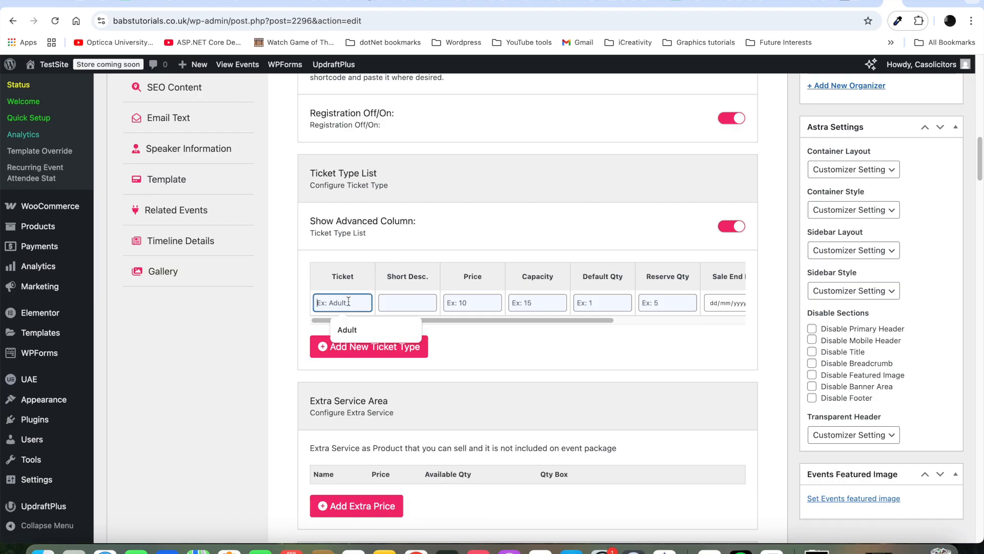
click(348, 329)
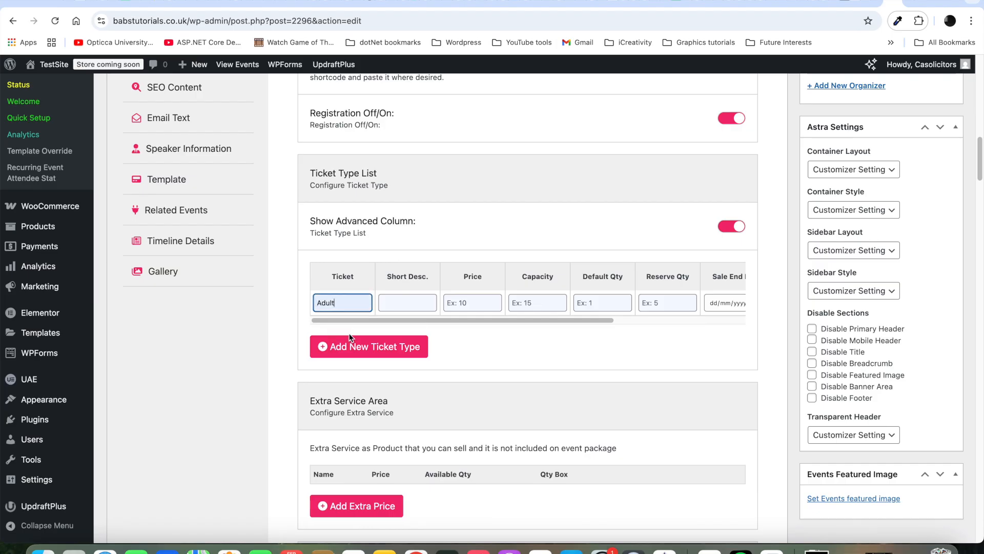
click(410, 302)
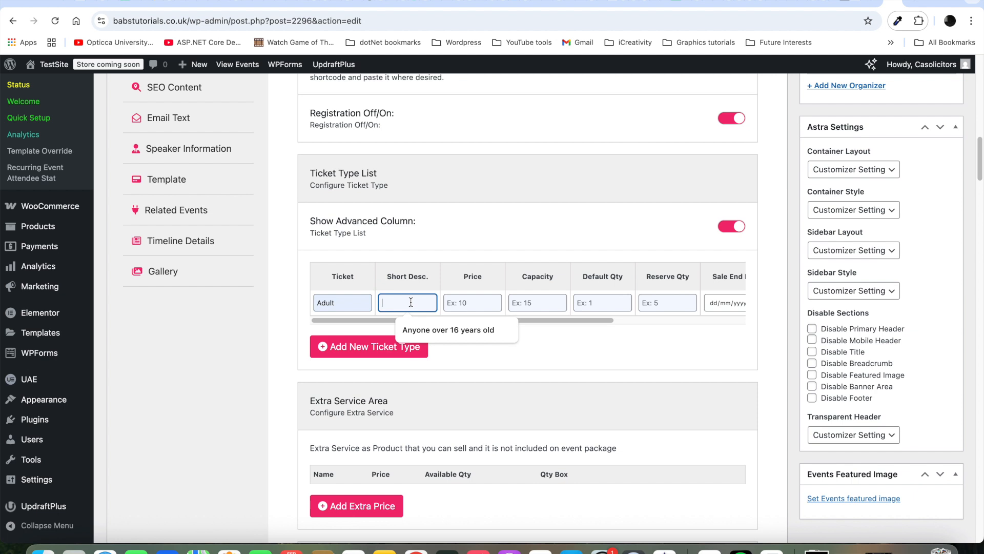
click(435, 330)
click(483, 303)
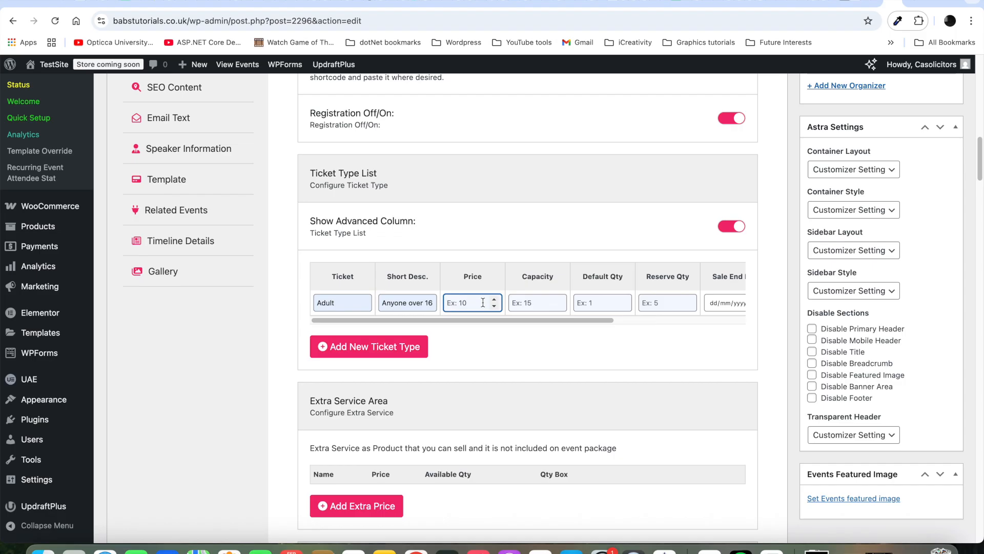
text(199)
click(544, 306)
text(200)
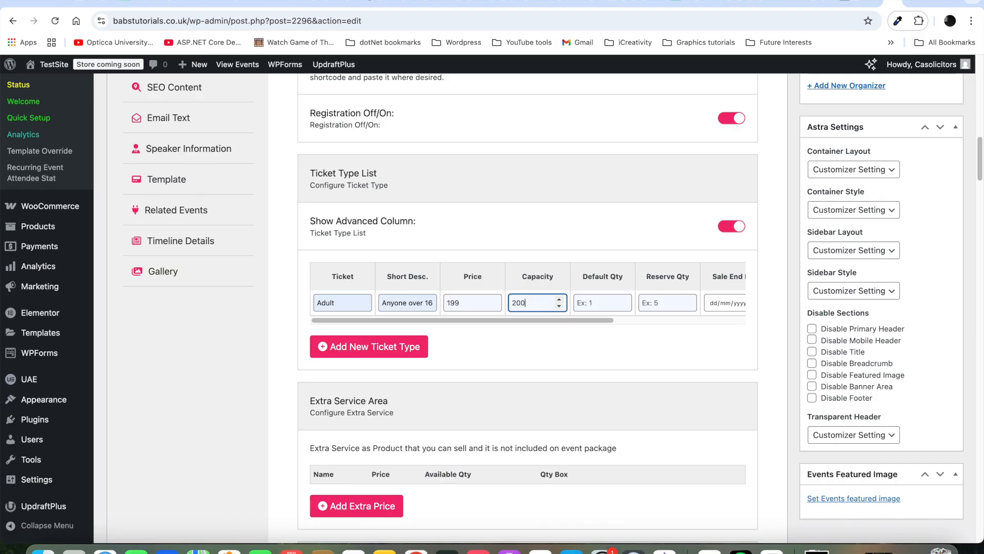
click(608, 304)
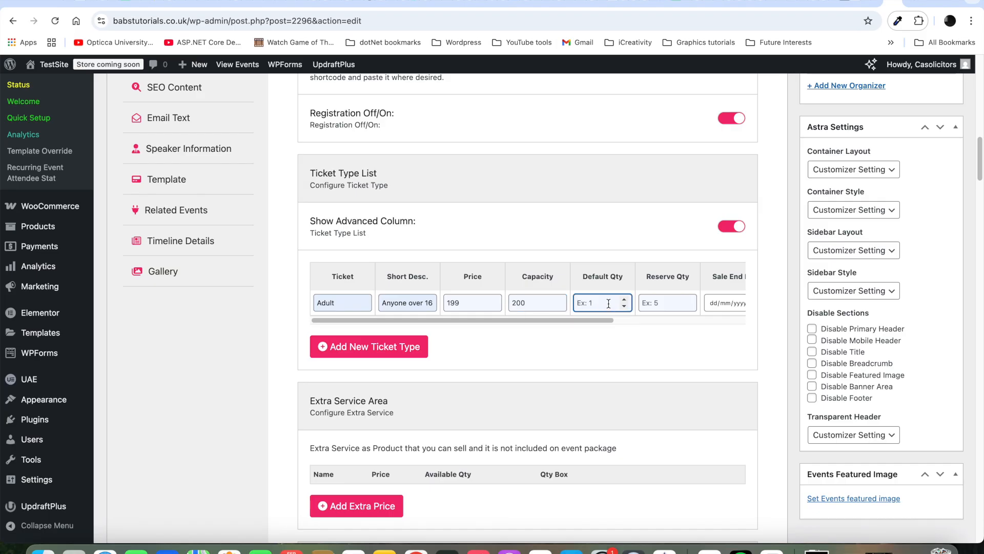
text(1)
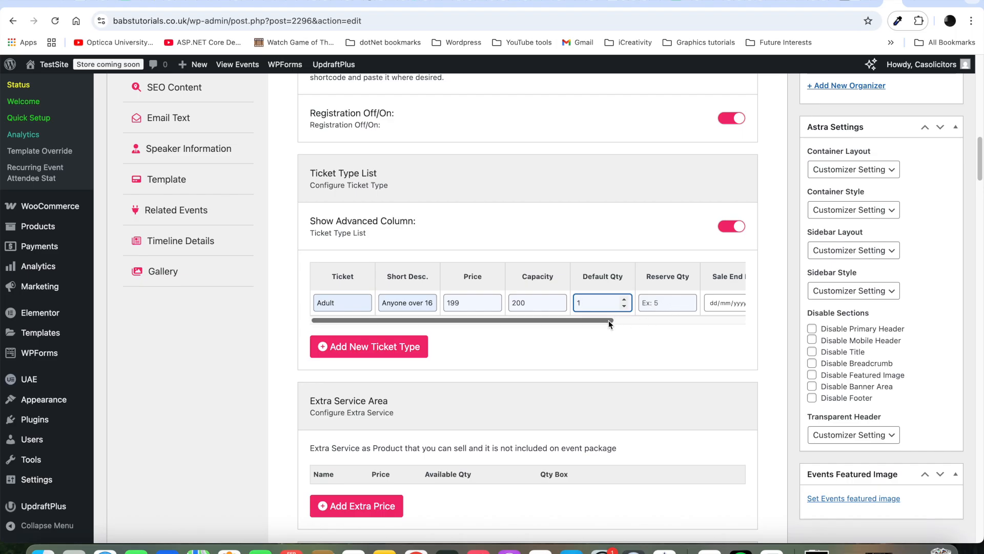
Step: End Adult ticket sales on 11/10/2025 at 11:59 and use a Dropdown List quantity box
drag(608, 320, 721, 326)
click(569, 302)
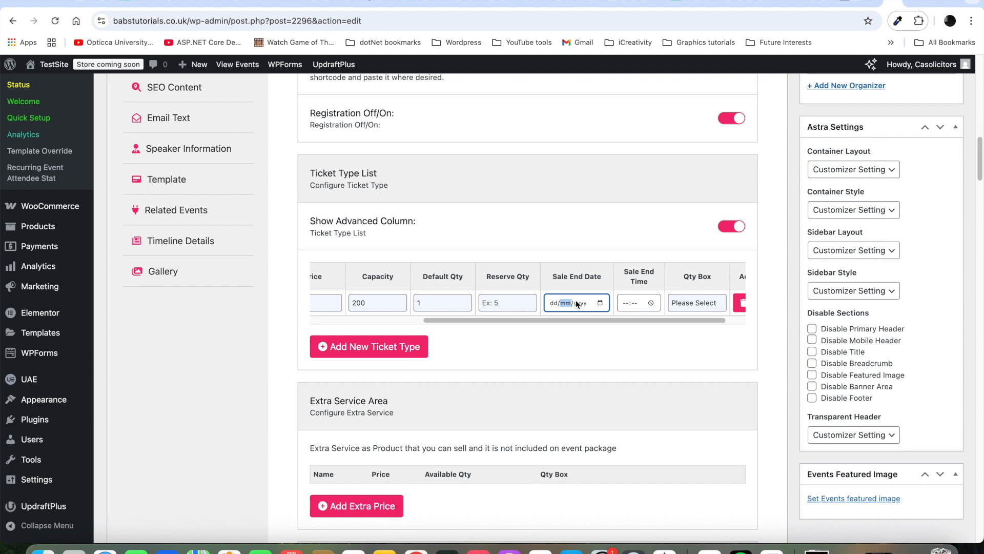
click(601, 303)
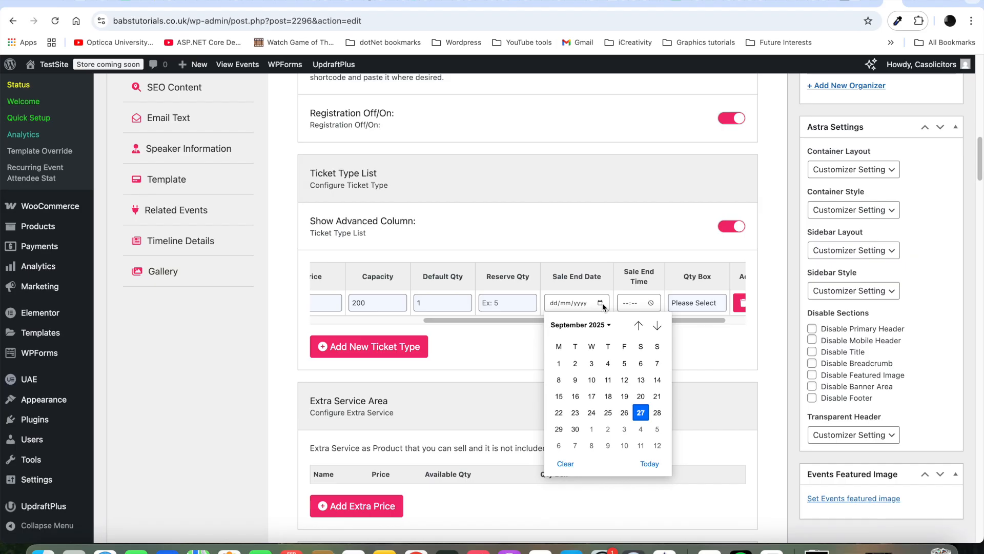
click(641, 445)
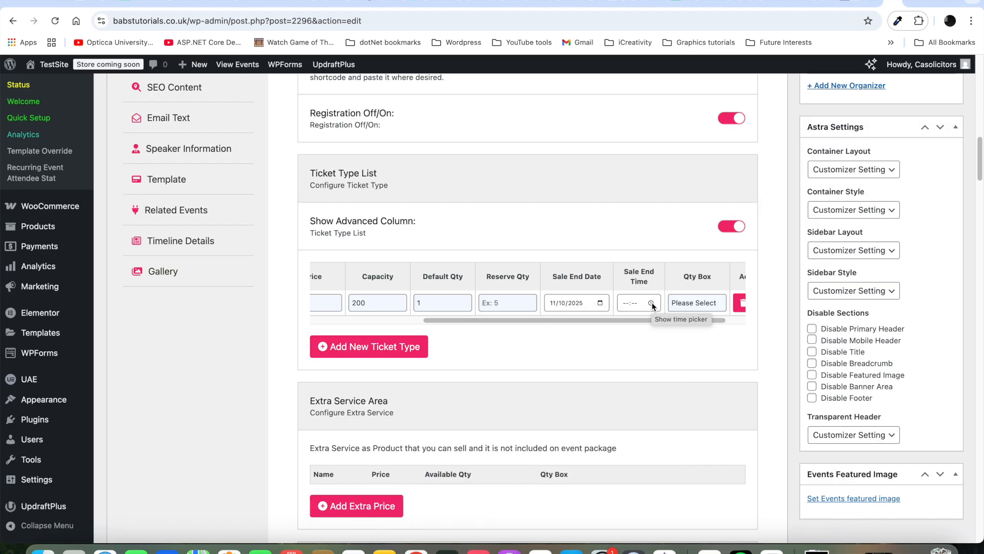
click(627, 304)
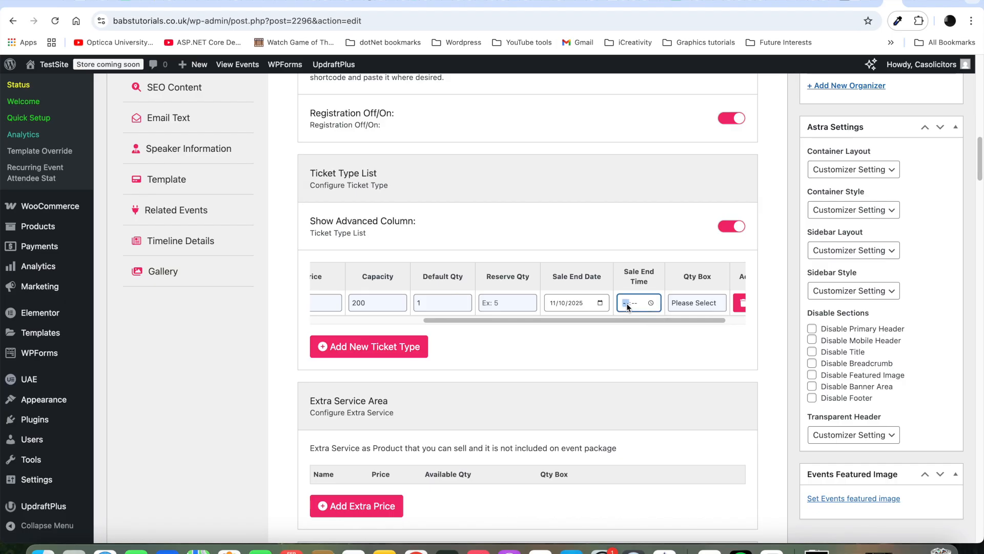
text(11:59)
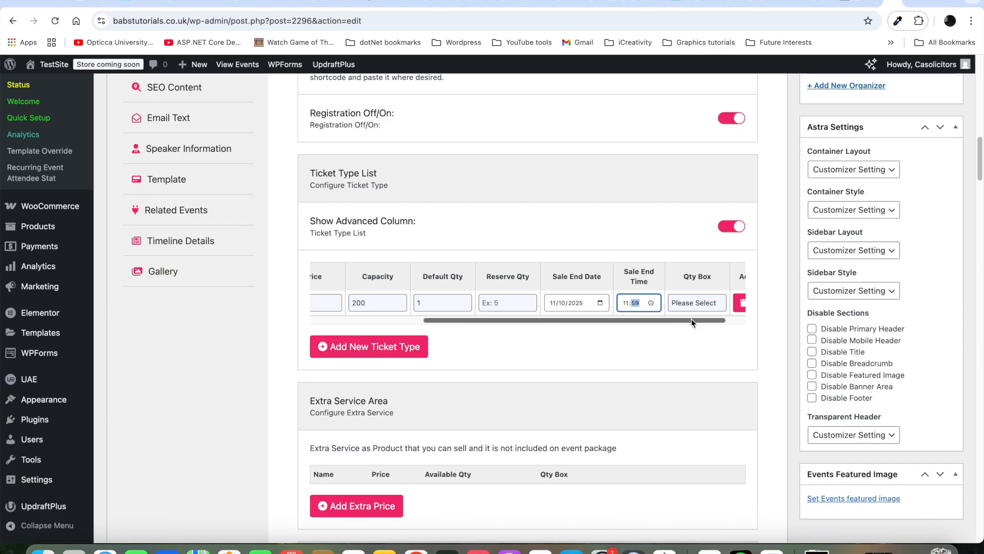
drag(692, 322, 742, 318)
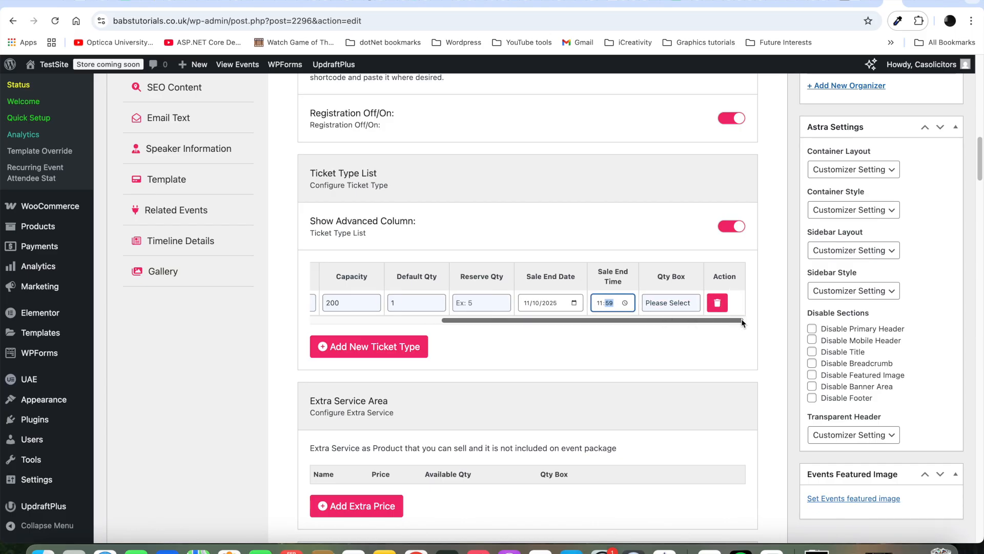
click(699, 304)
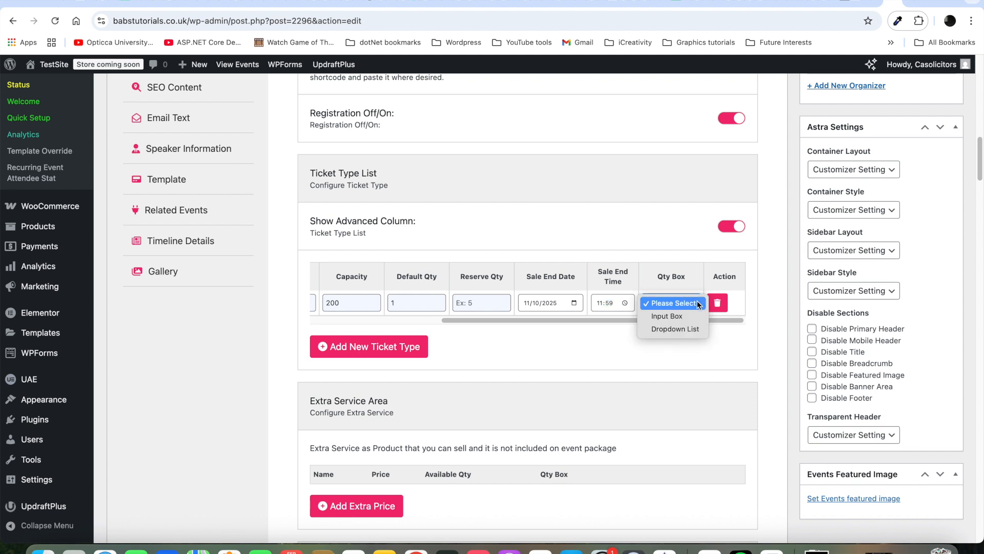
click(680, 330)
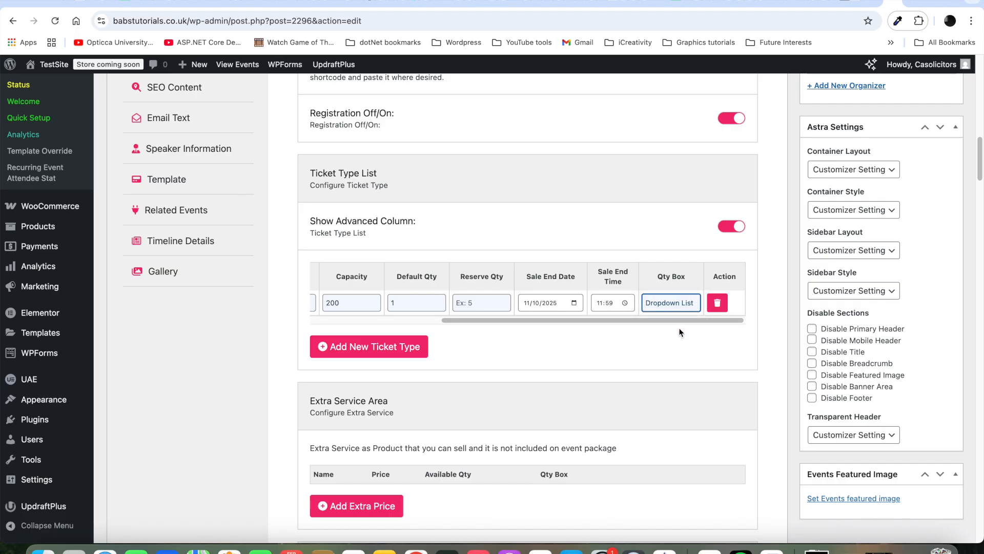
Step: Add a Child ticket: description 'Anyone under 16 years old', price 99, capacity 50, default quantity 0
click(402, 346)
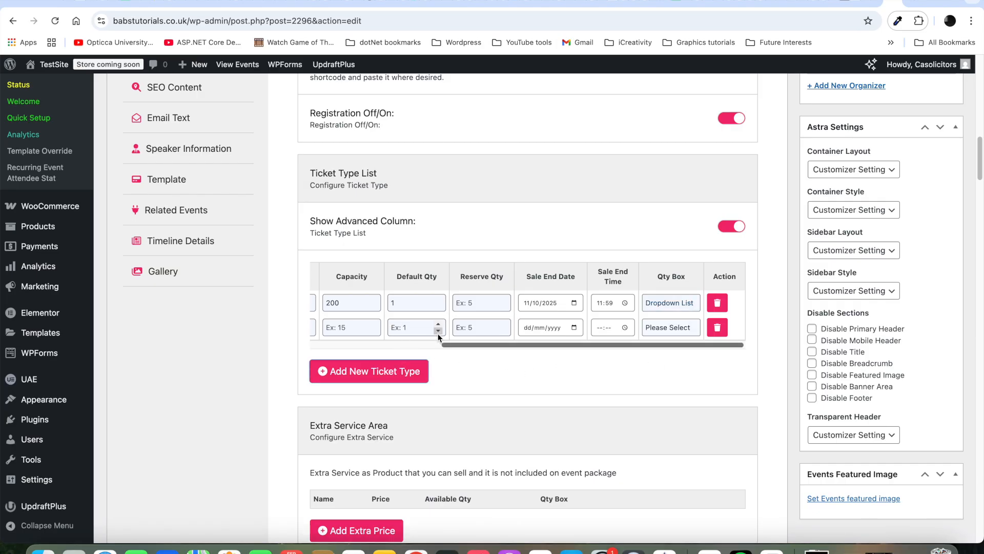
drag(458, 346, 271, 346)
click(340, 326)
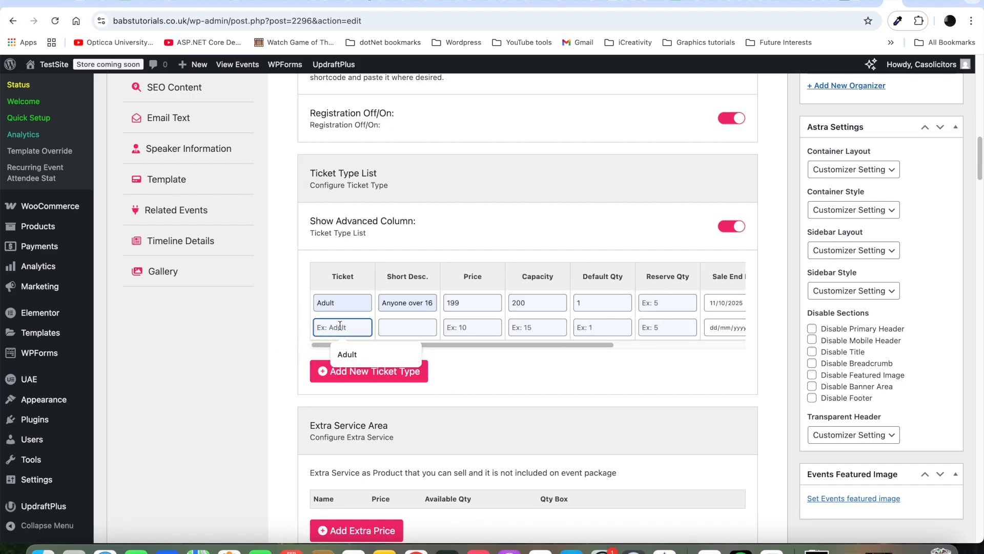
text(Child)
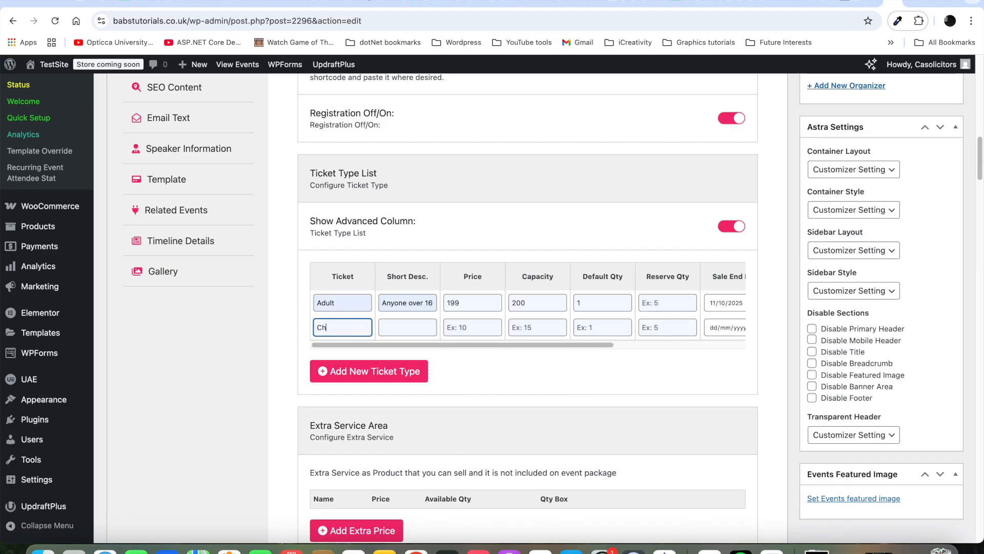
click(414, 329)
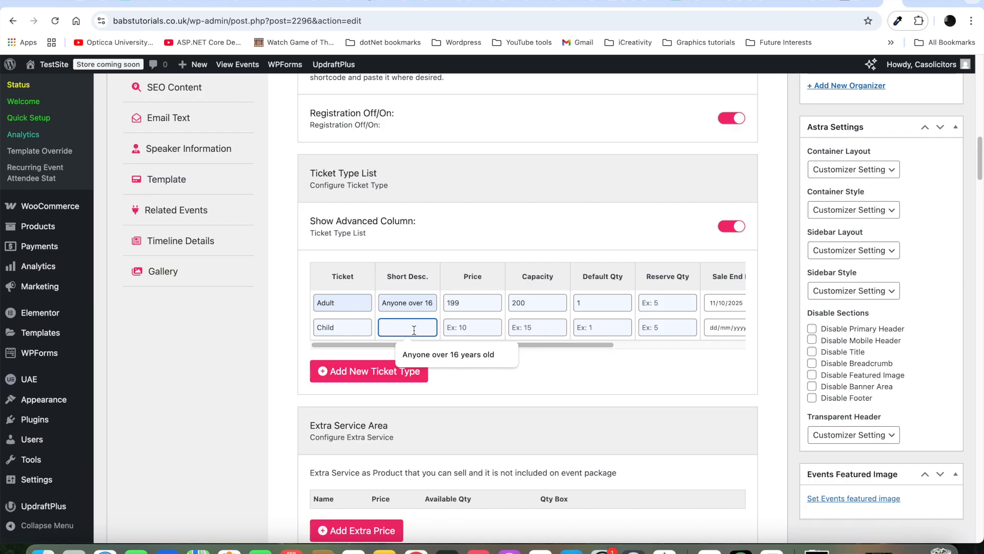
click(426, 355)
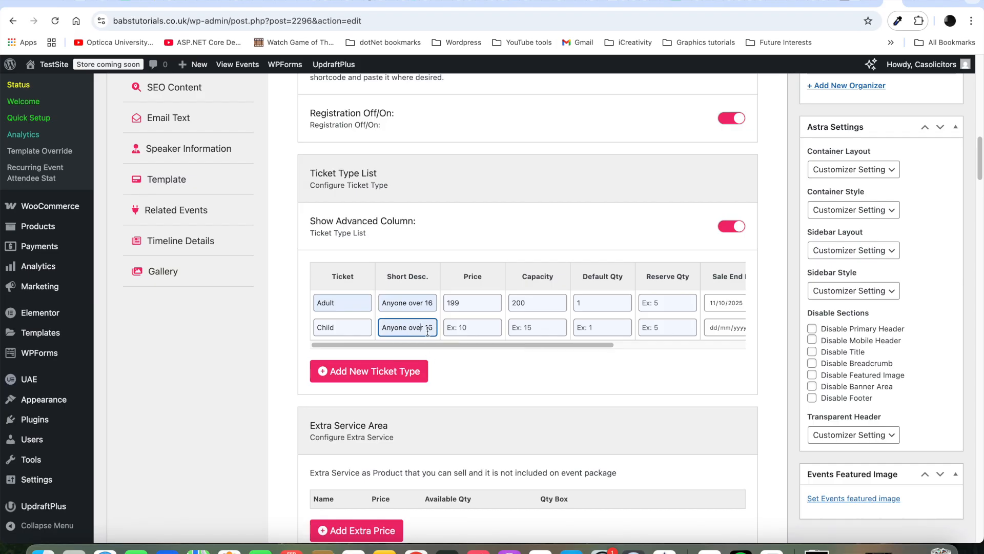
key(BackSpace)
key(BackSpace)
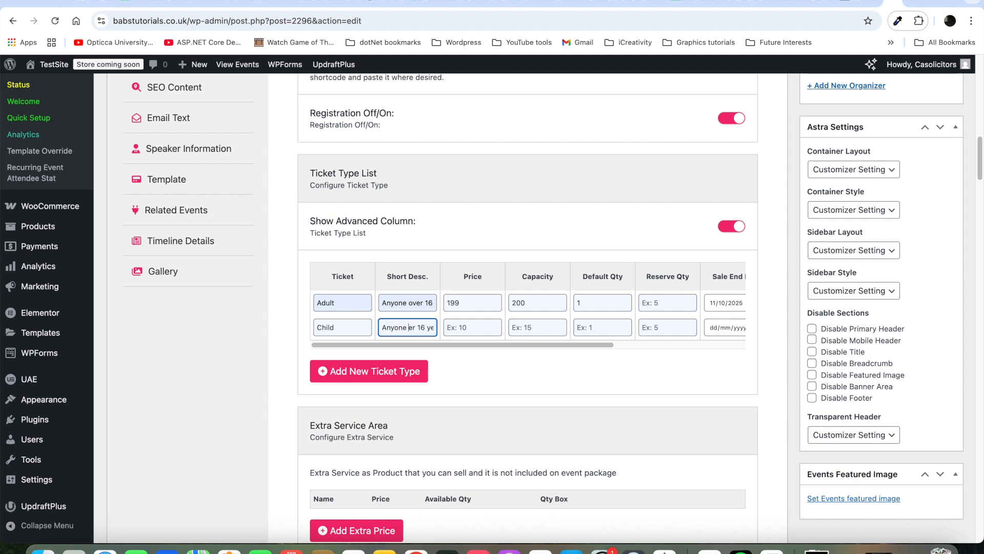
text(und)
click(477, 328)
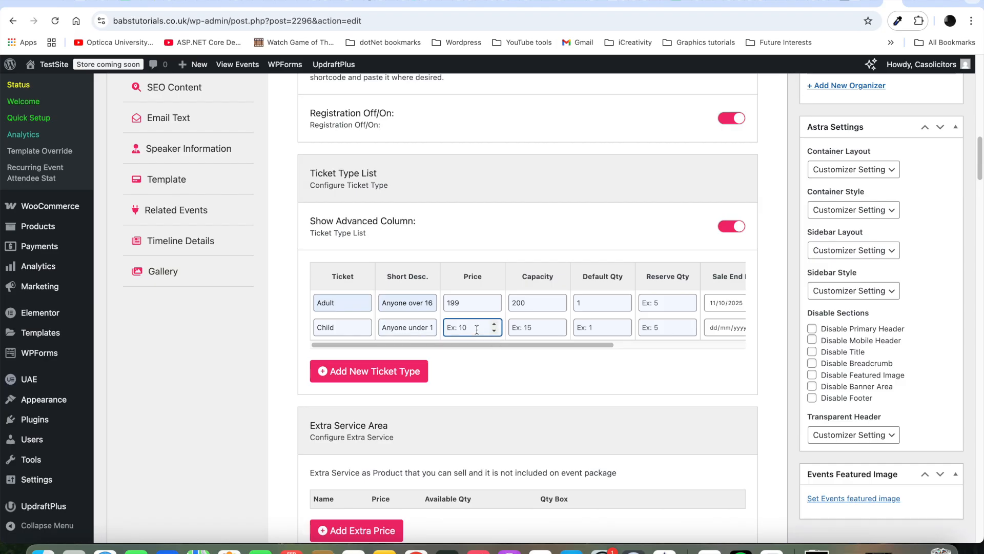
text(99)
click(542, 326)
text(50)
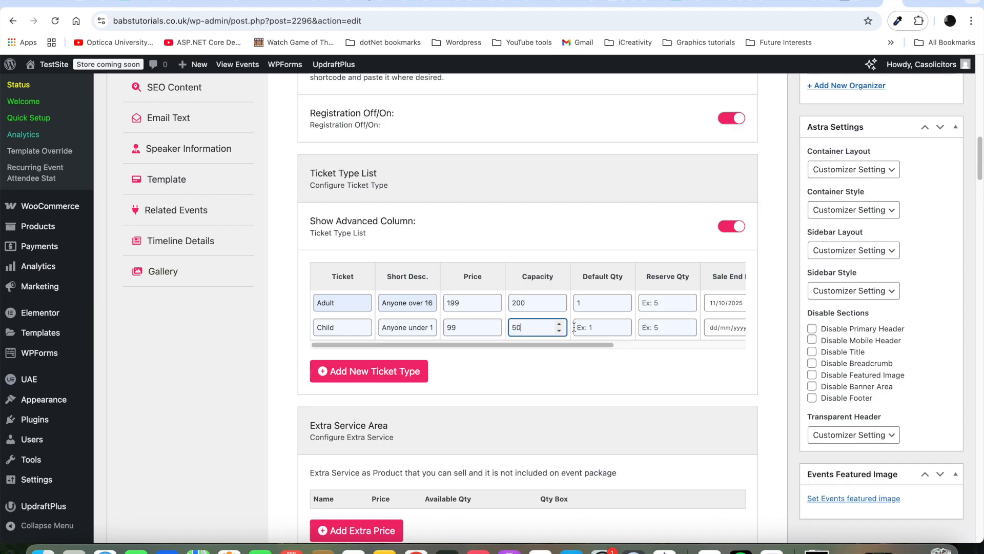
click(607, 329)
text(0)
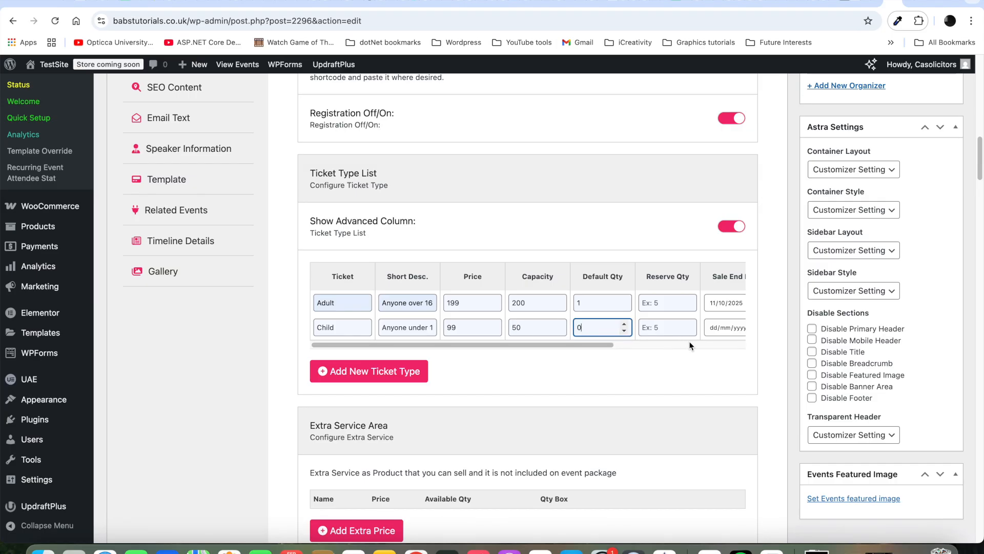
Step: End Child ticket sales on 11/10/2025 at 11:59 with a Dropdown List quantity box
drag(590, 348, 729, 361)
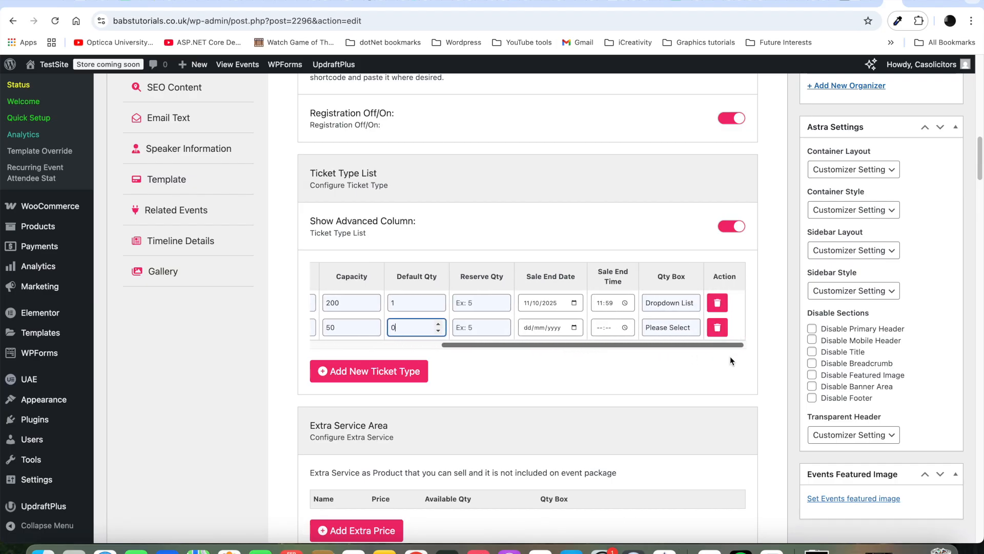
click(527, 330)
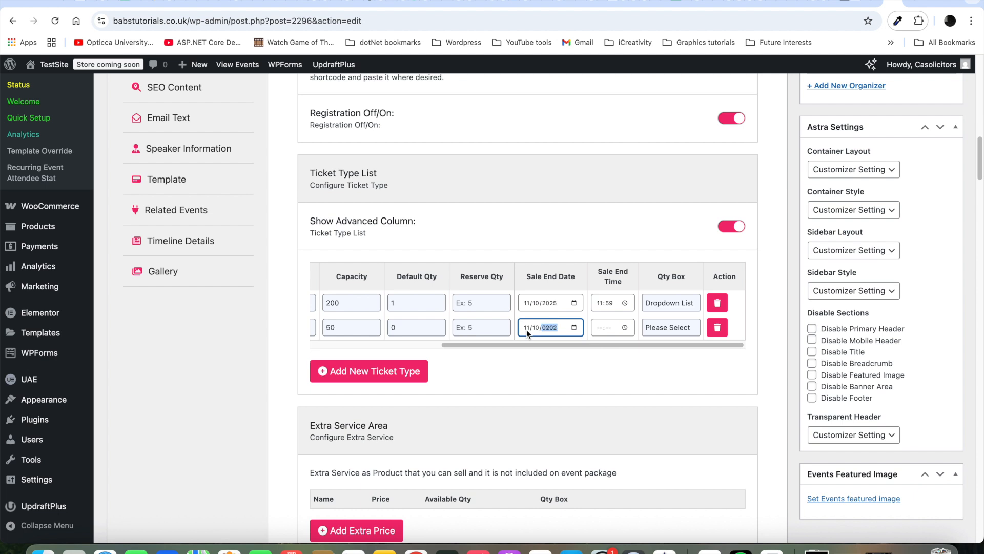
text(11102202)
text(5)
text(2)
text(5)
click(599, 328)
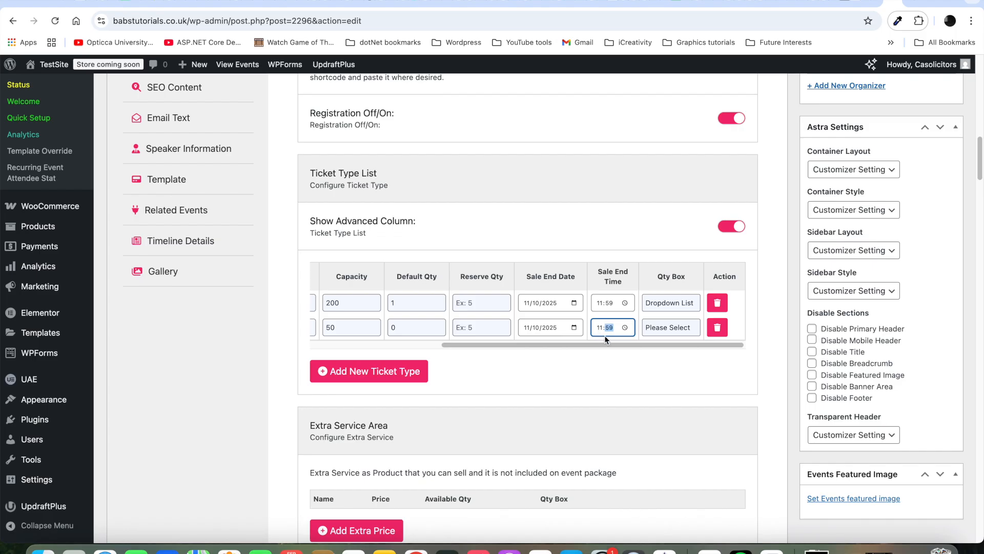
click(692, 326)
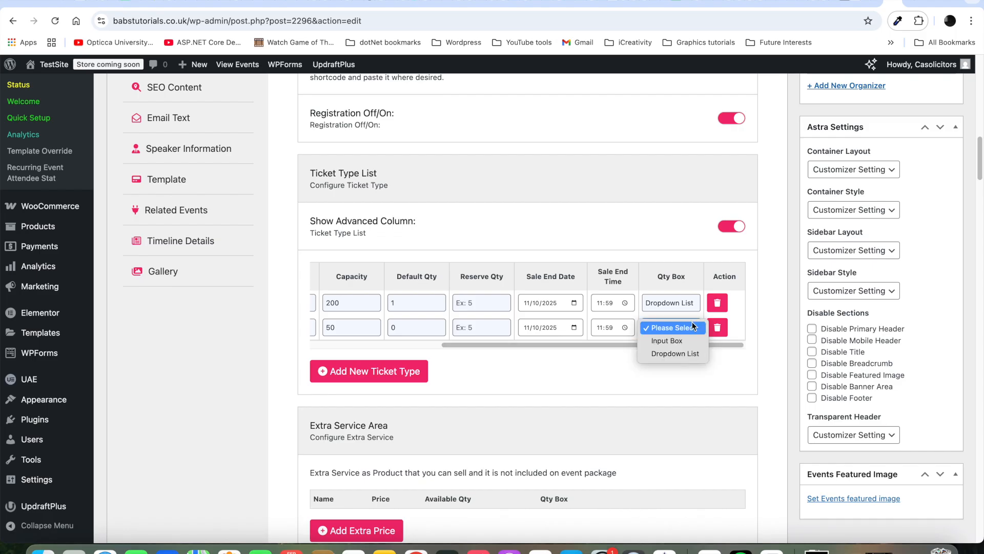
click(685, 352)
scroll(846, 402, down, 2)
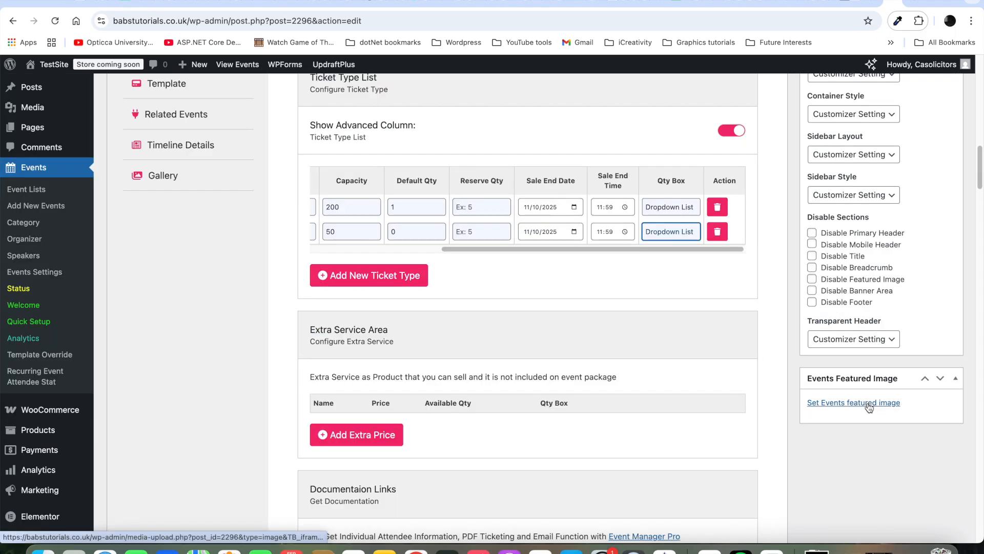
Step: Choose the speaker-at-podium photo from the Media Library as the event's featured image
click(869, 404)
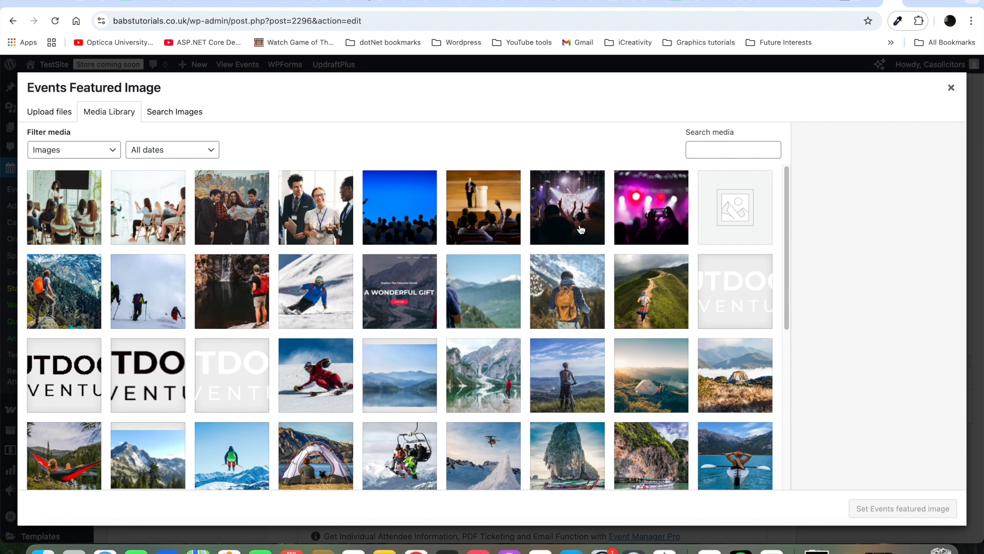
click(508, 215)
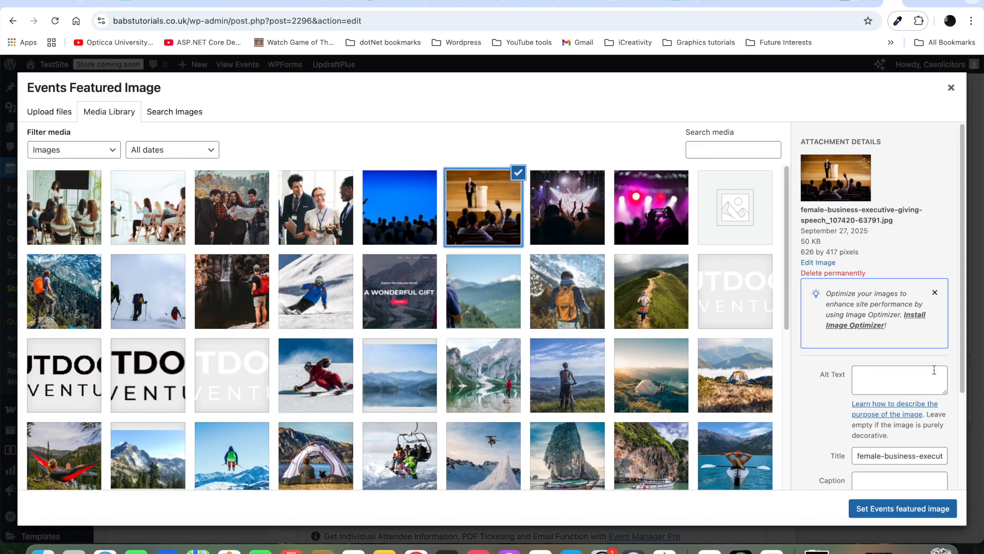
click(920, 509)
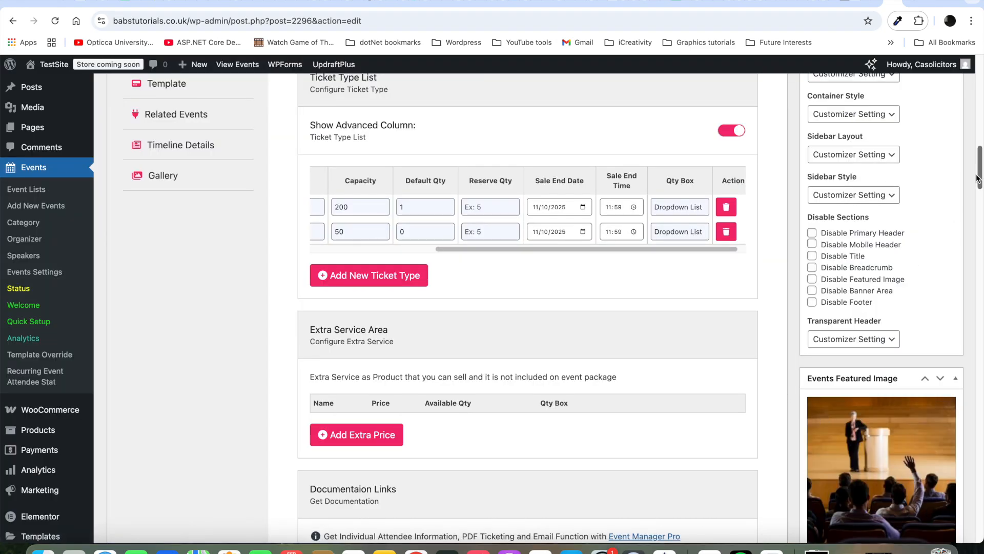
Step: Update the Quarterly Head Office Party event to save the tickets and featured image
drag(981, 164, 981, 100)
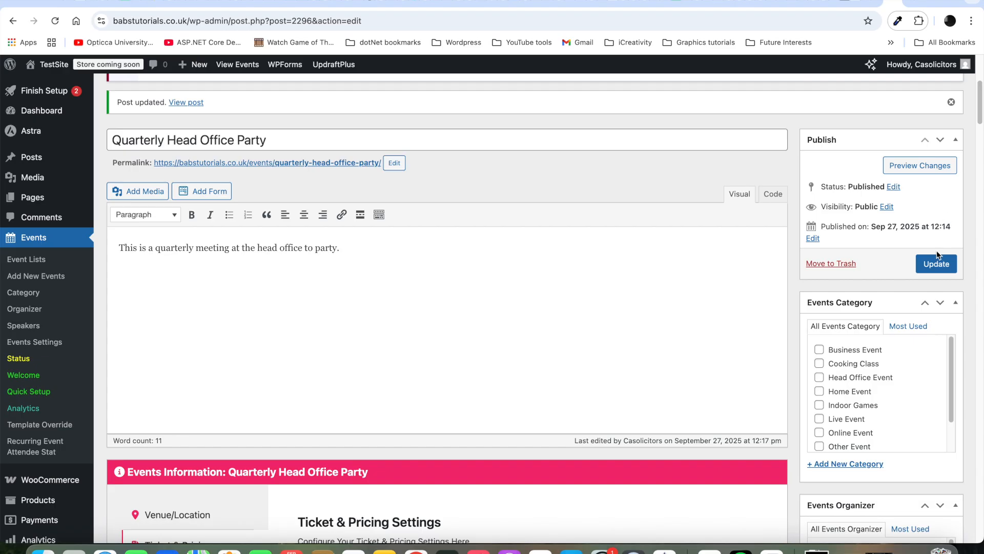
click(935, 265)
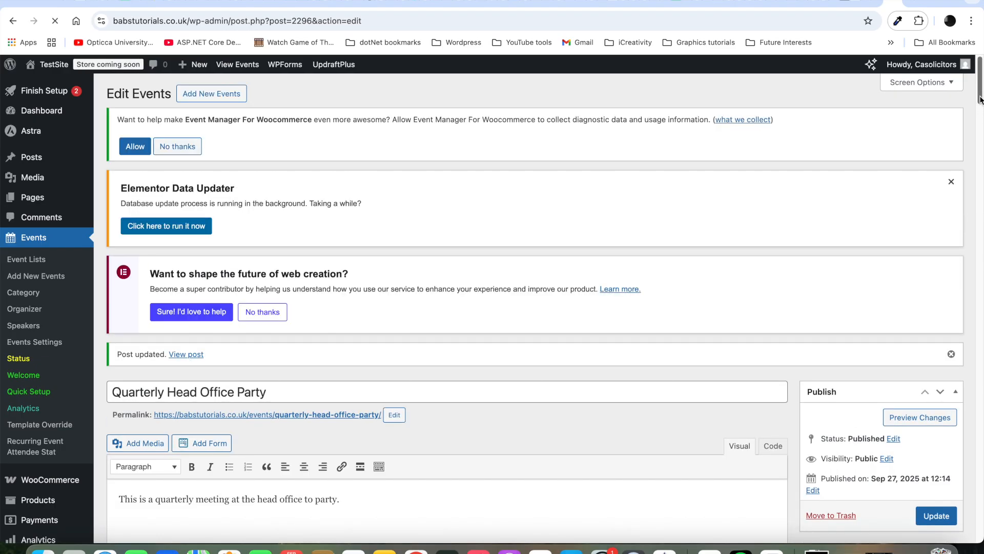
scroll(980, 99, down, 10)
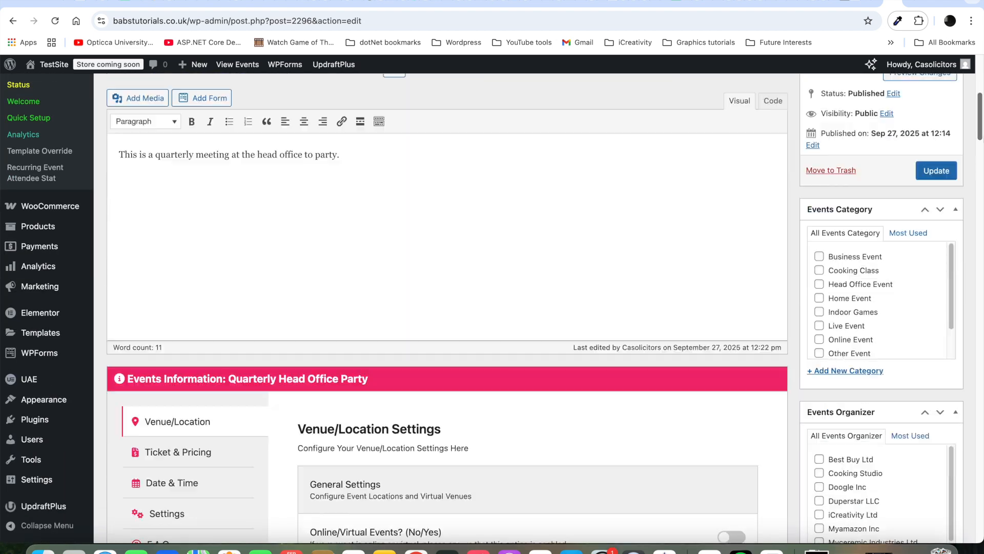
scroll(535, 307, down, 5)
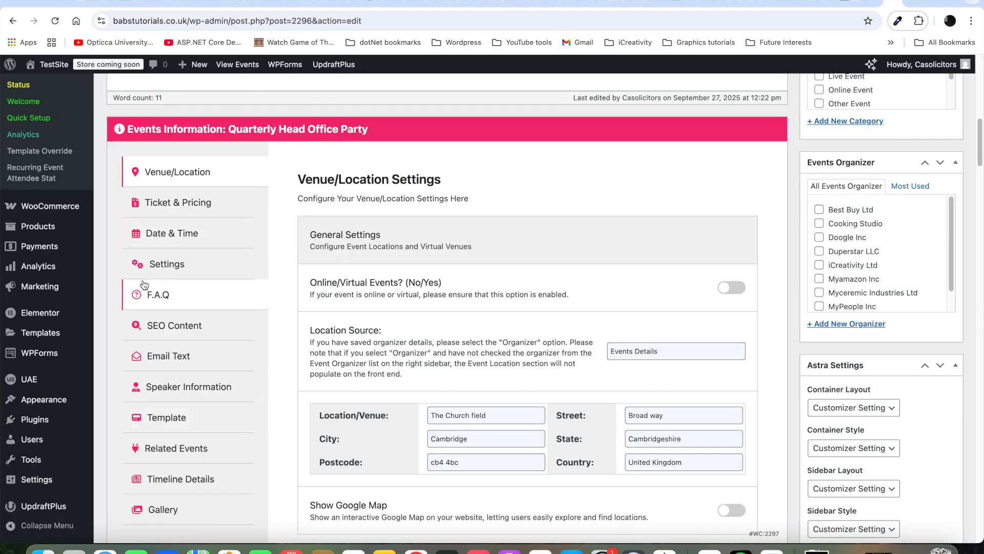
Step: Keep it a Single Event starting Sat 18 Oct 2025 at 17:00
click(167, 238)
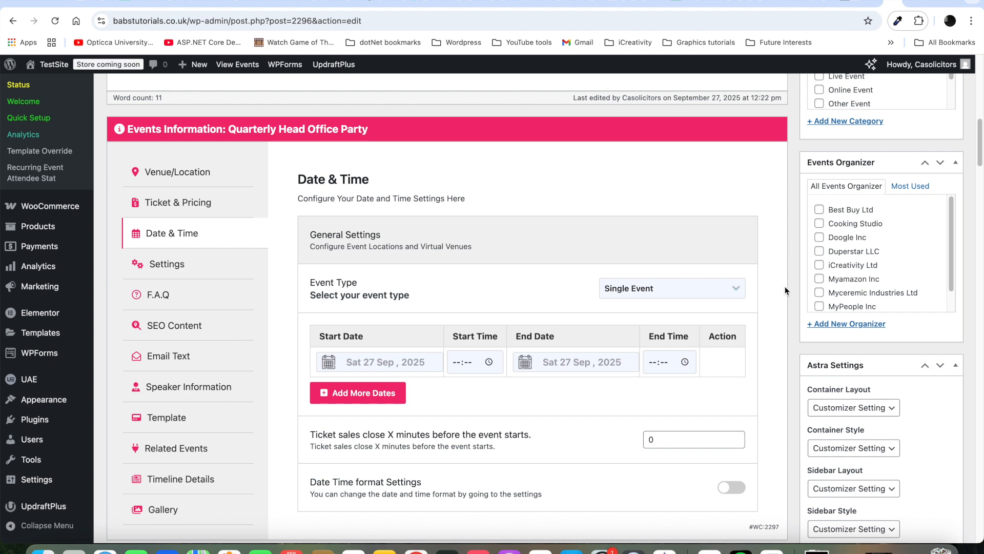
click(733, 289)
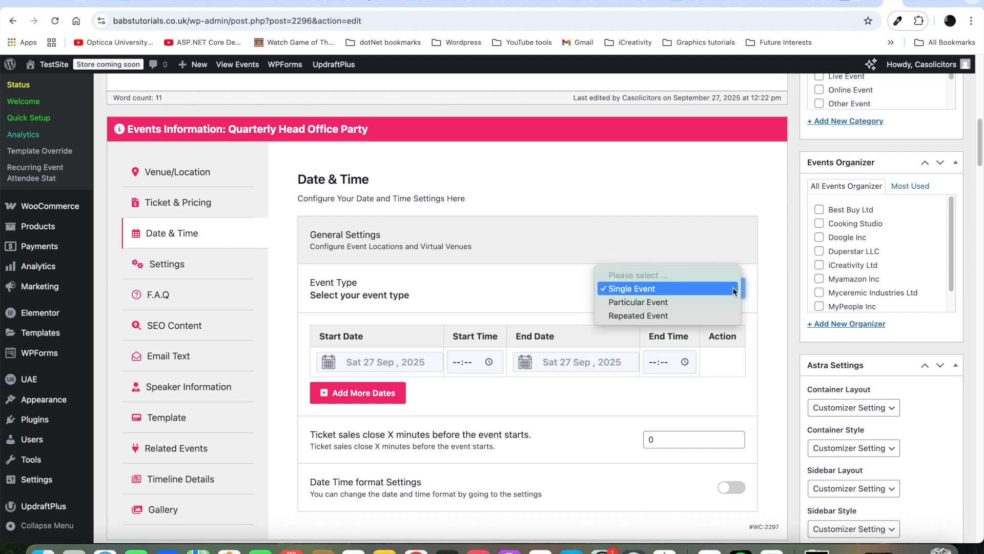
click(703, 291)
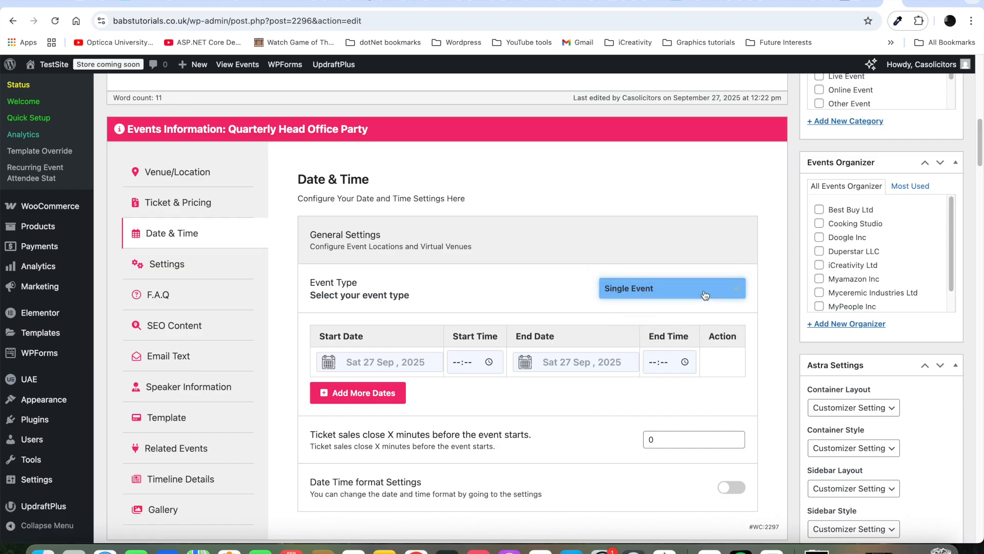
click(356, 364)
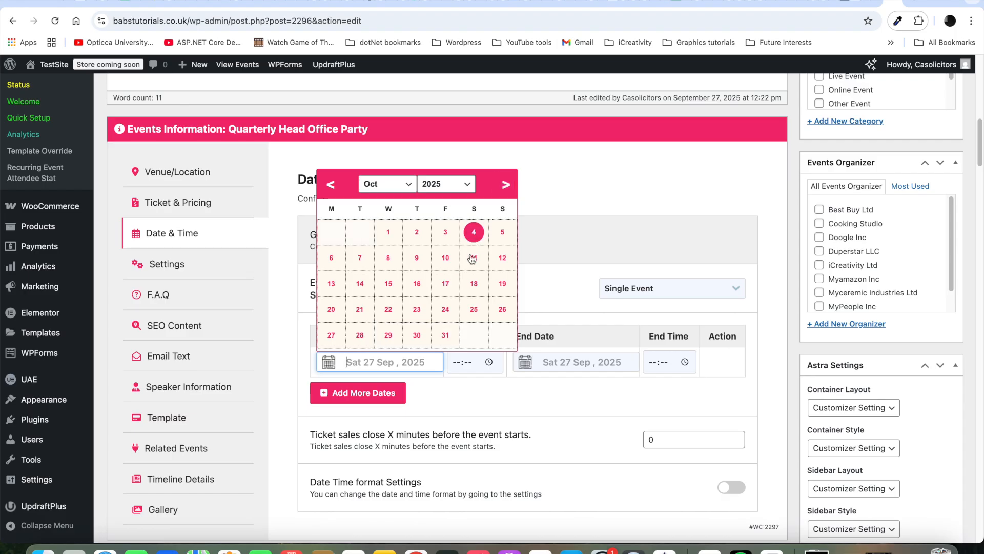
click(474, 285)
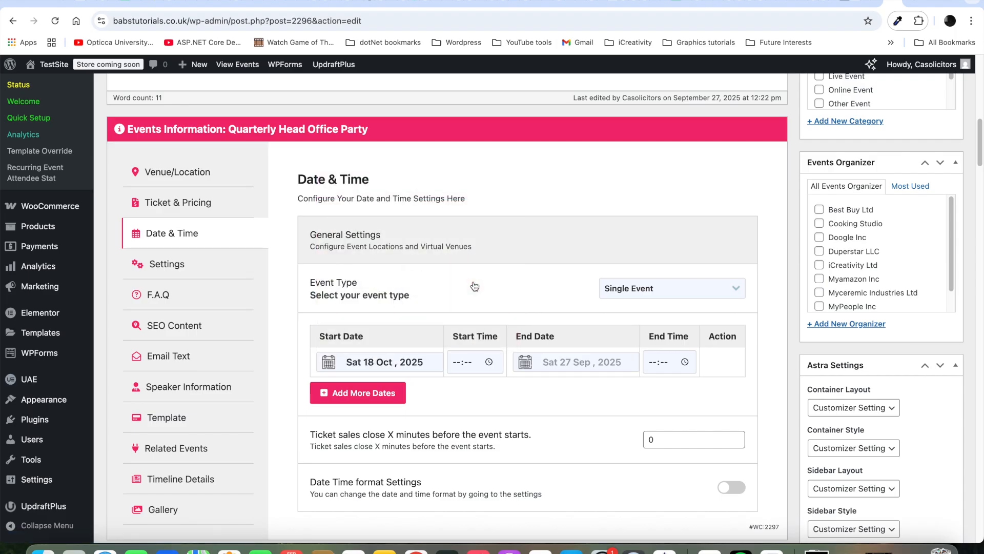
click(459, 363)
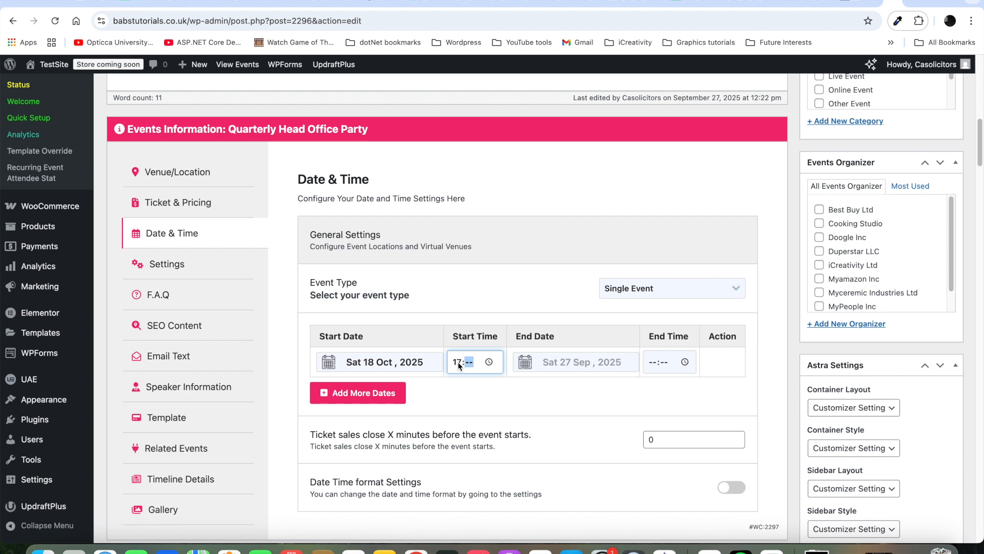
text(17:00)
Step: Set the event to end on Sun 19 Oct 2025 at 06:00
click(566, 356)
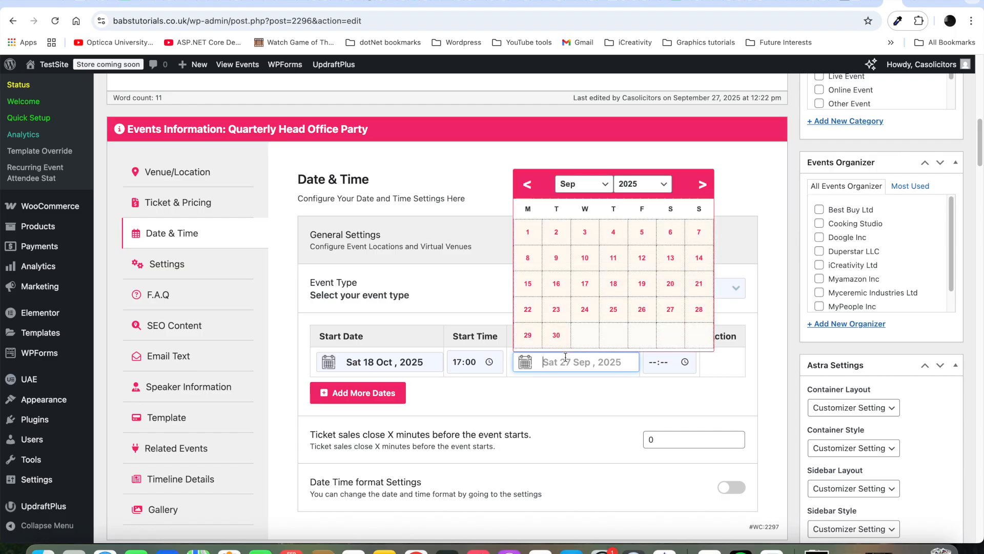
click(701, 184)
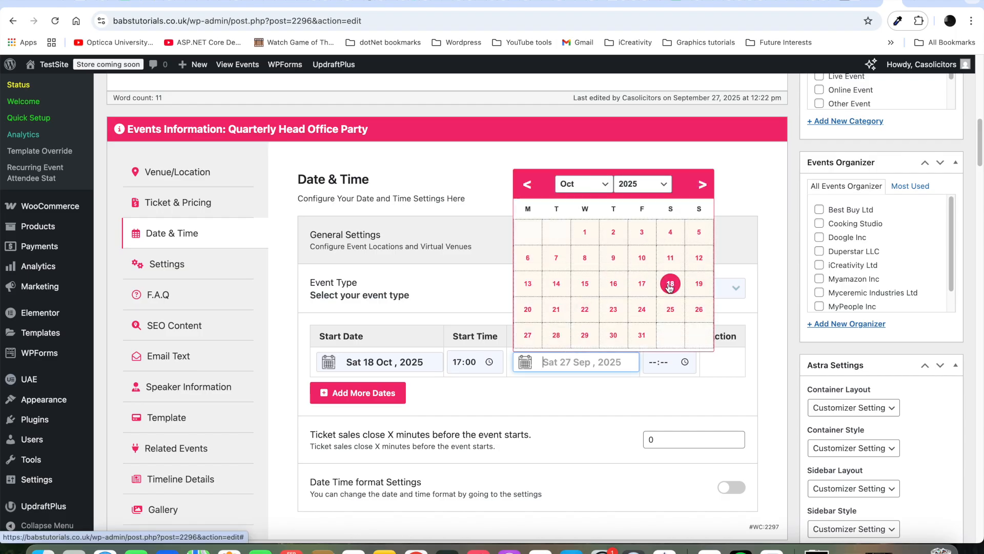
click(697, 284)
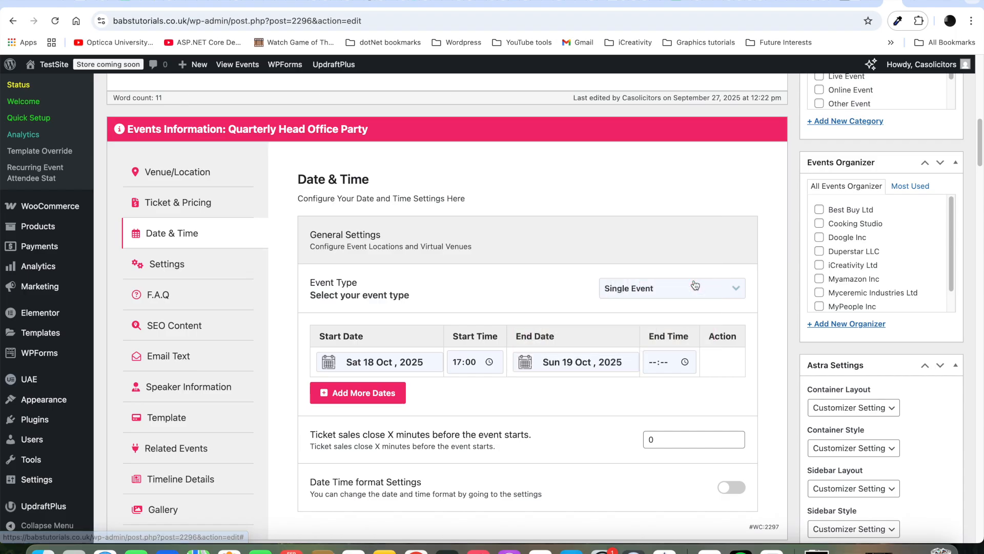
click(655, 364)
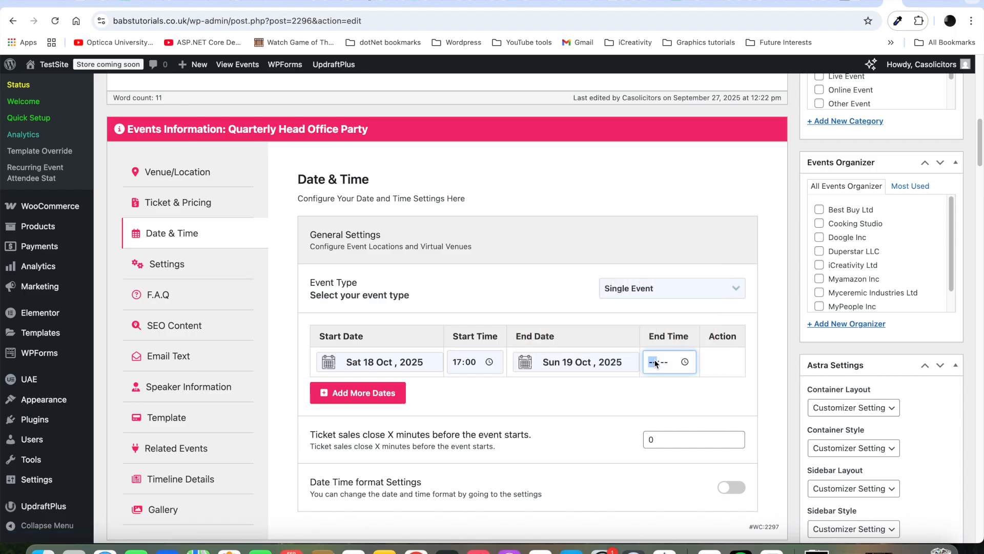
text(0600)
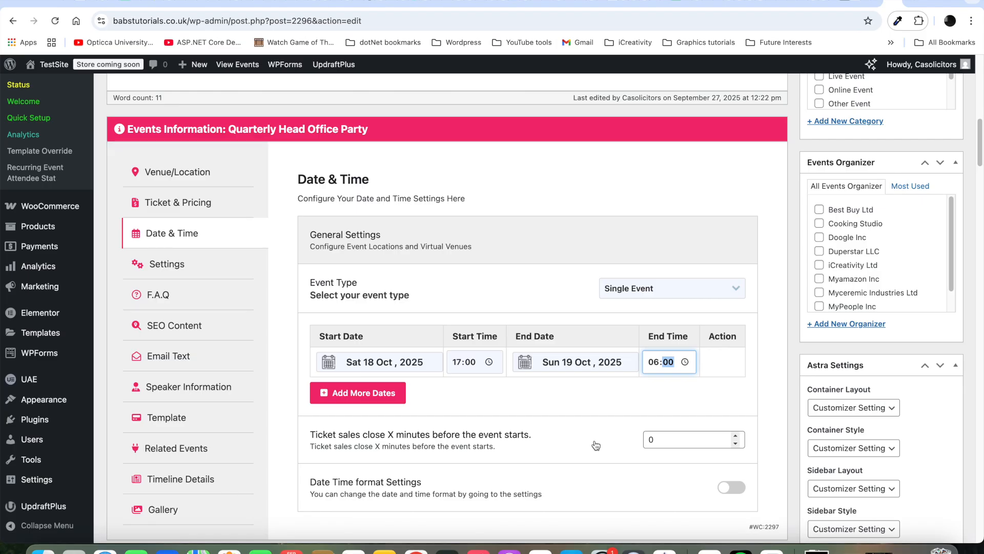
click(663, 439)
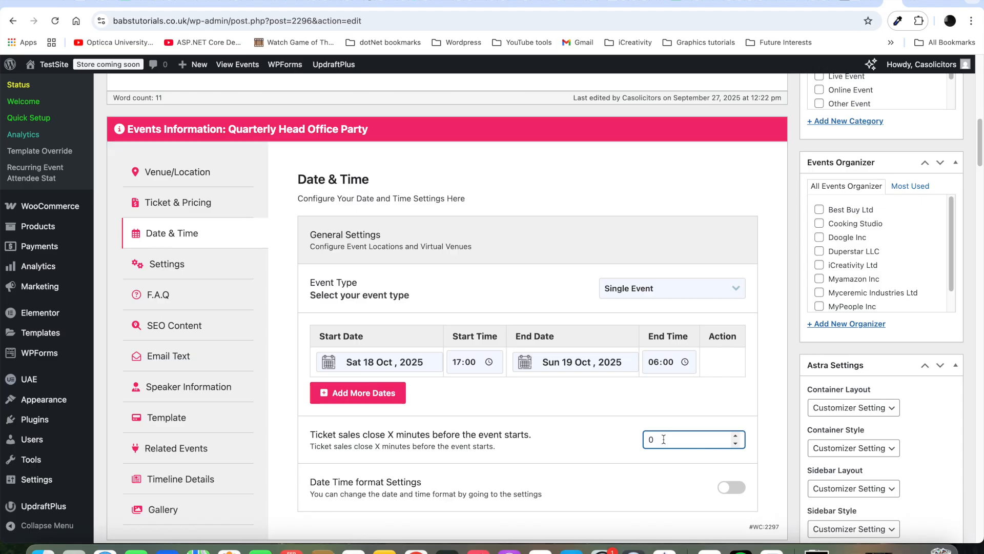
key(BackSpace)
text(60)
drag(980, 160, 980, 175)
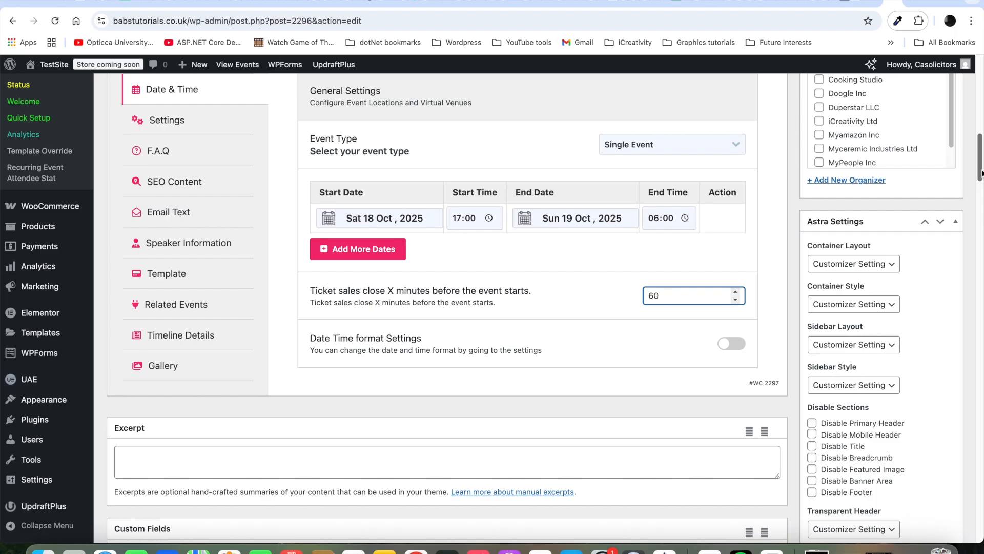
drag(980, 173, 981, 144)
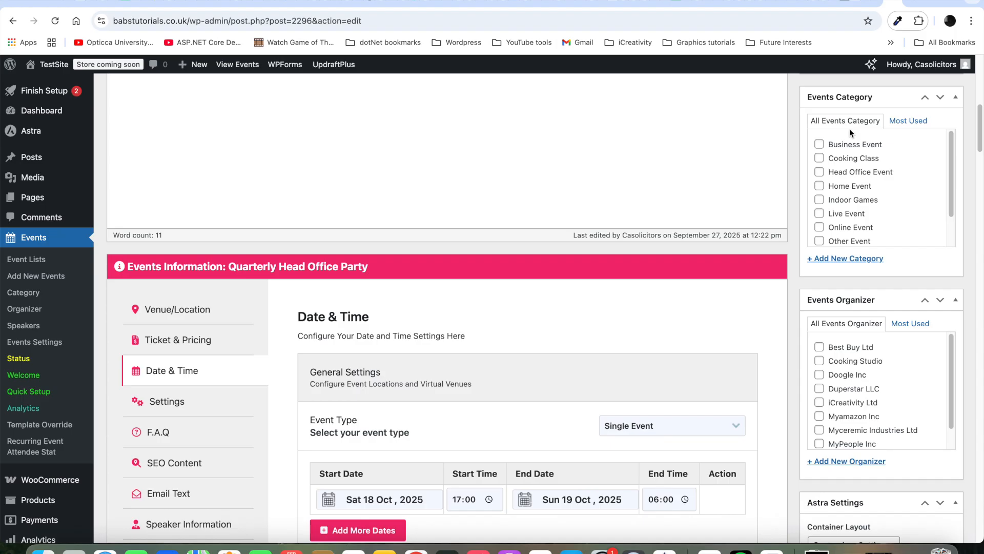
Step: Tick the Head Office Event category and iCreativity Ltd organizer, then update the event
click(821, 175)
click(819, 403)
scroll(981, 141, up, 8)
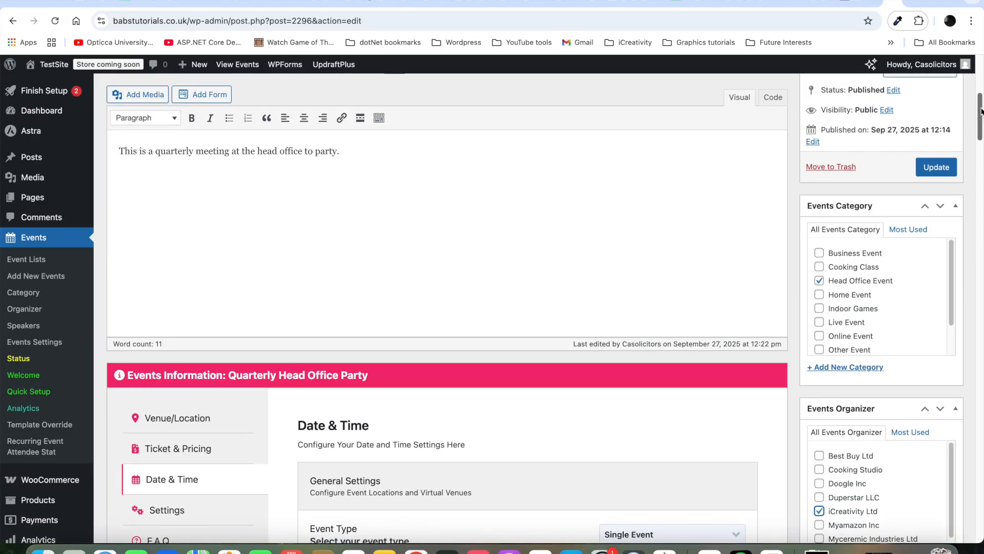
click(948, 378)
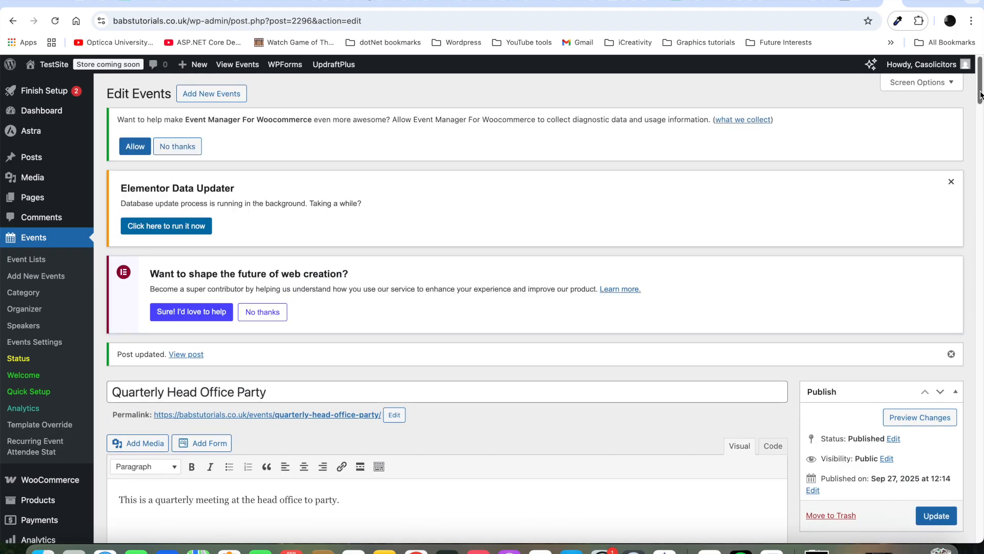
scroll(982, 108, down, 5)
scroll(981, 108, down, 9)
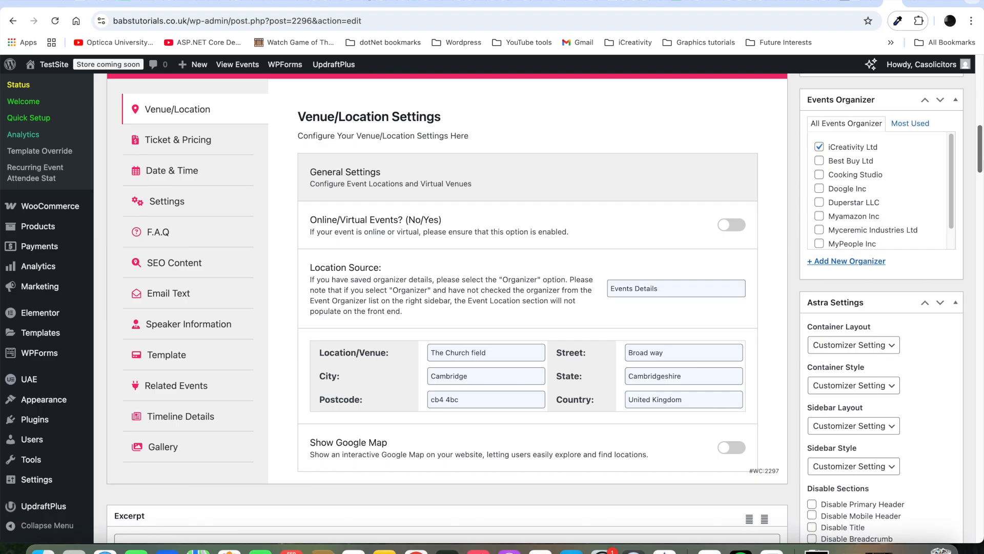
scroll(362, 298, up, 3)
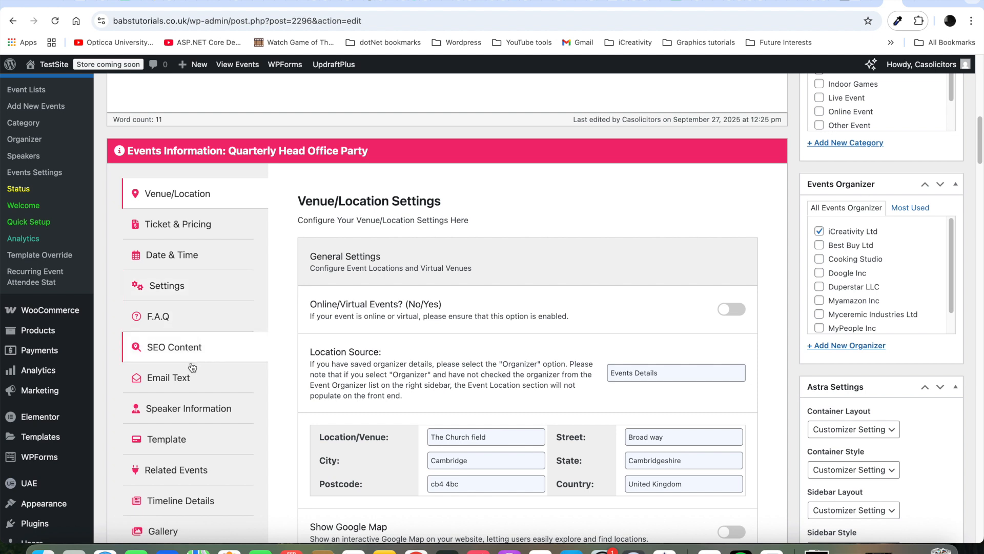
Step: Toggle Member Only Event on, review the roles, switch it back off, and move to F.A.Q
click(203, 290)
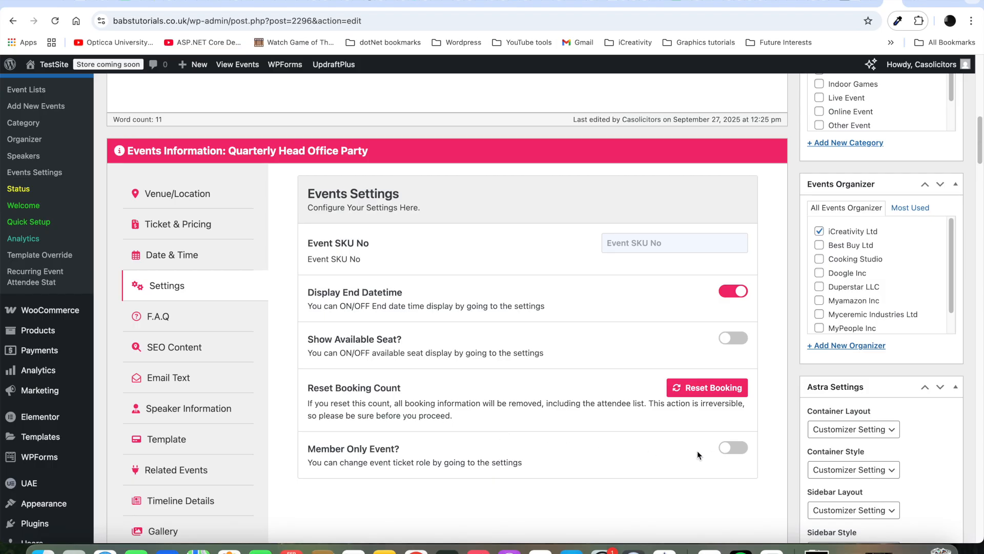
click(740, 454)
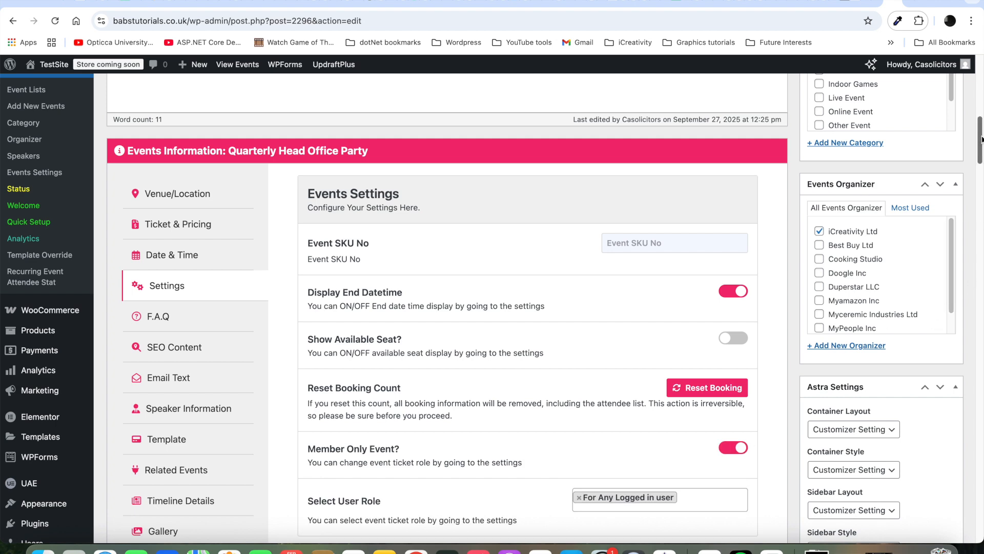
scroll(981, 140, down, 5)
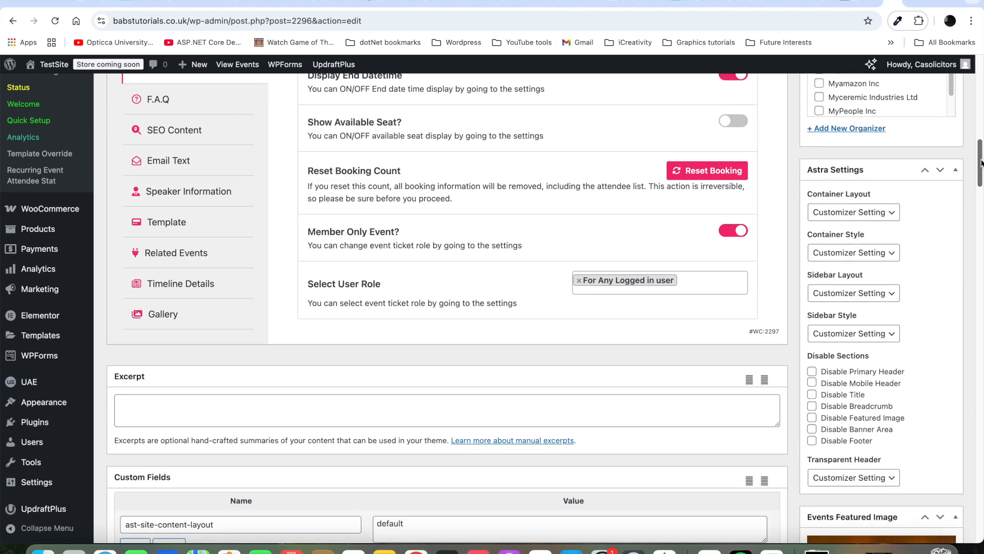
click(736, 283)
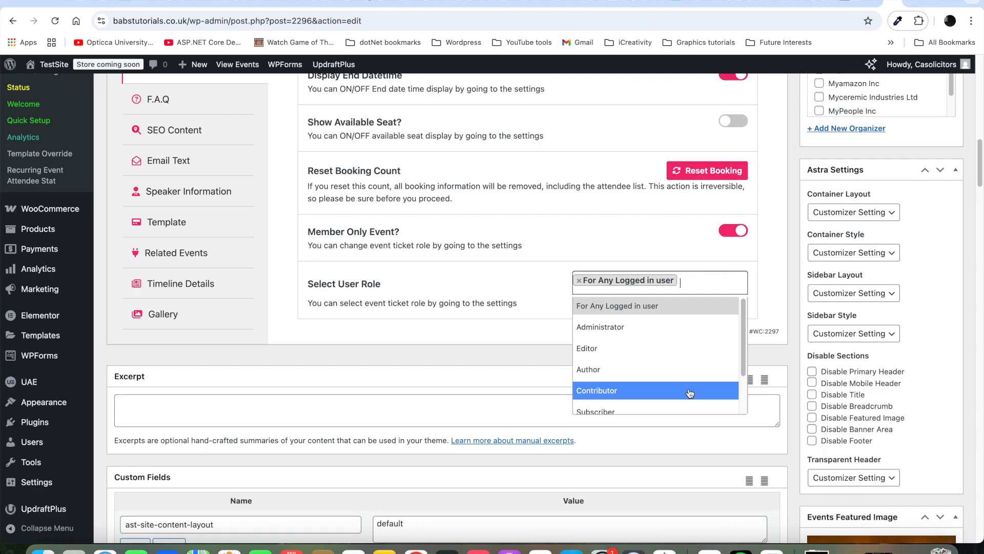
click(682, 237)
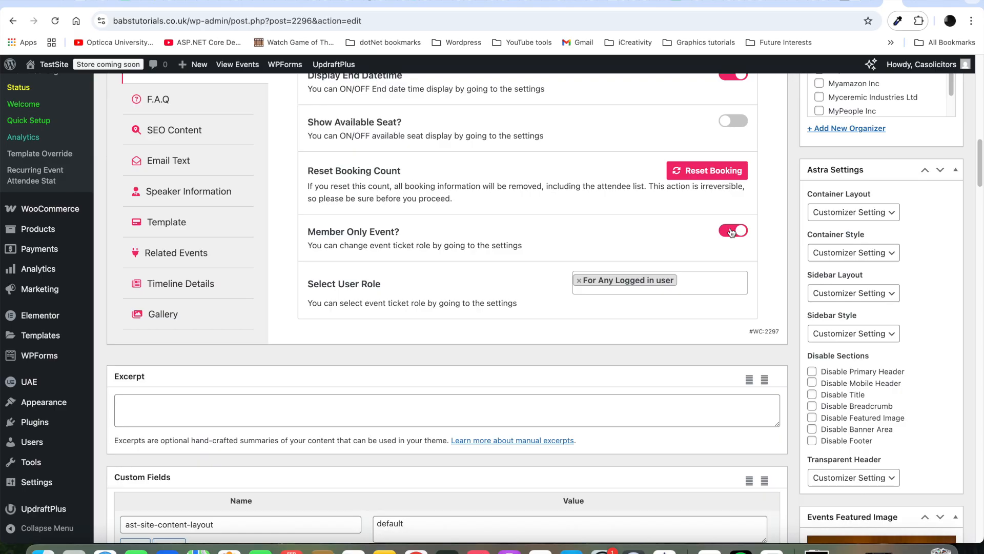
click(731, 231)
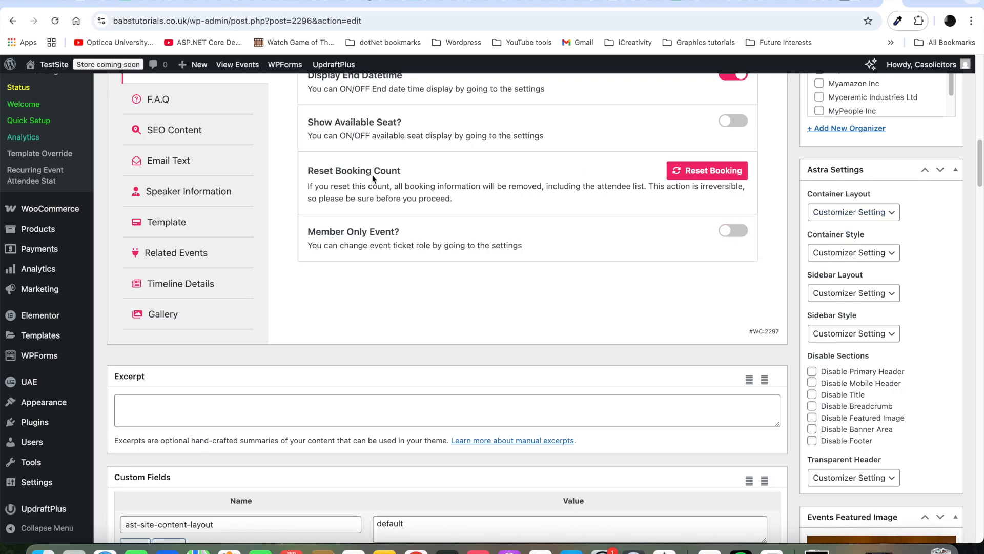
click(230, 102)
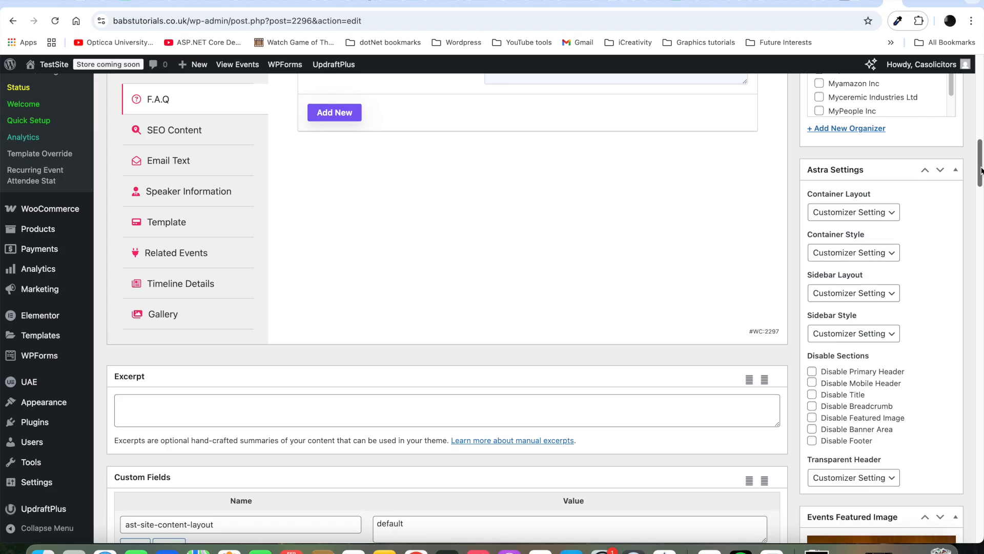
drag(980, 170, 981, 148)
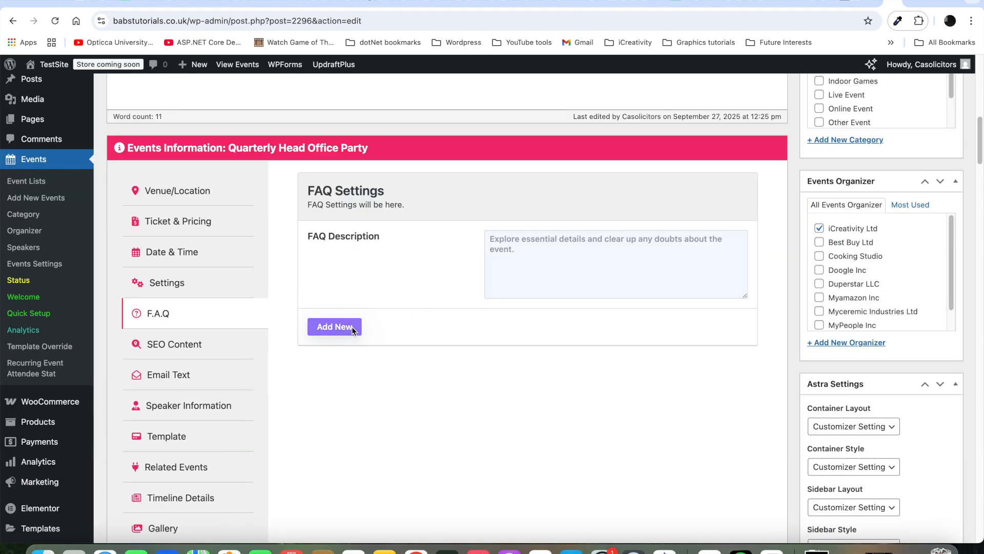
Step: Add the FAQ 'How much is parking' with the answer 'Free'
click(355, 329)
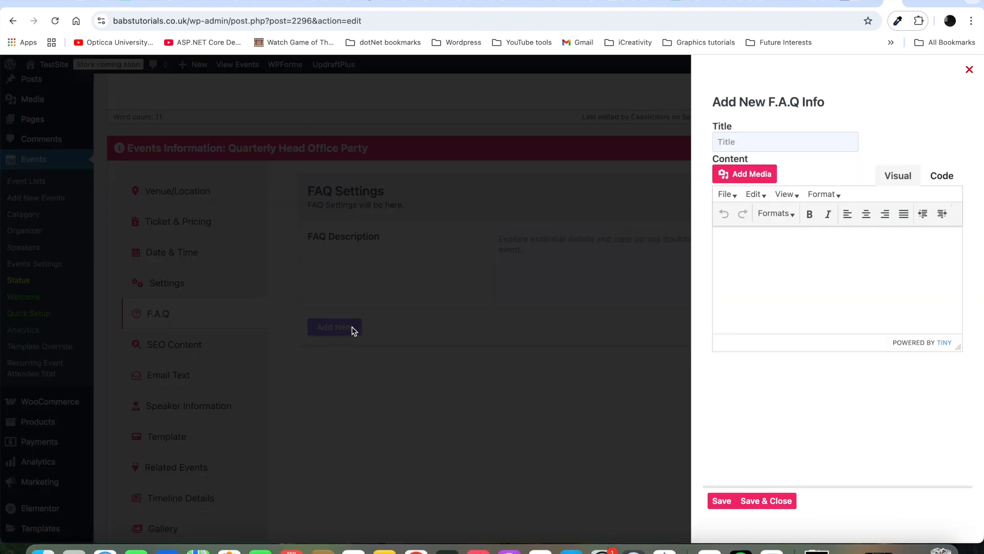
click(772, 141)
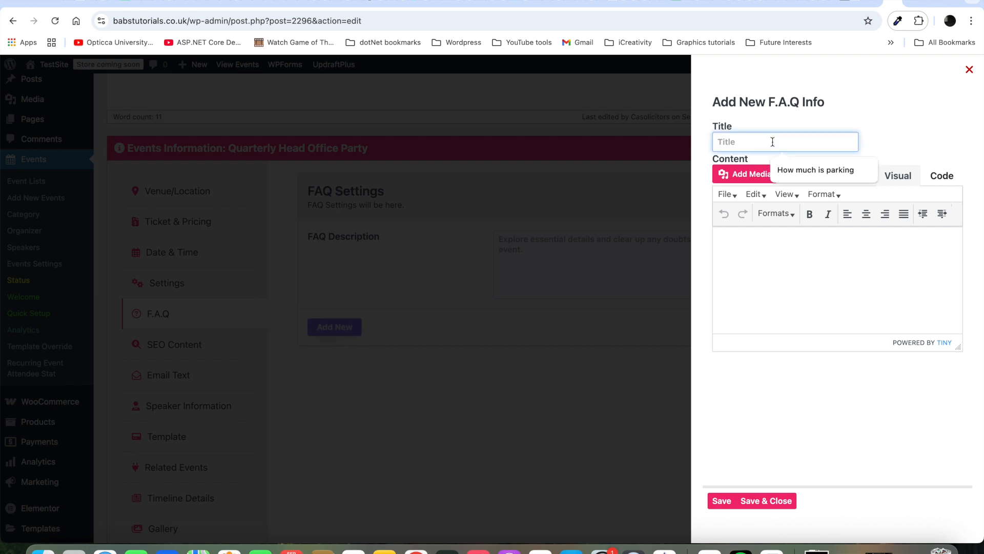
click(790, 171)
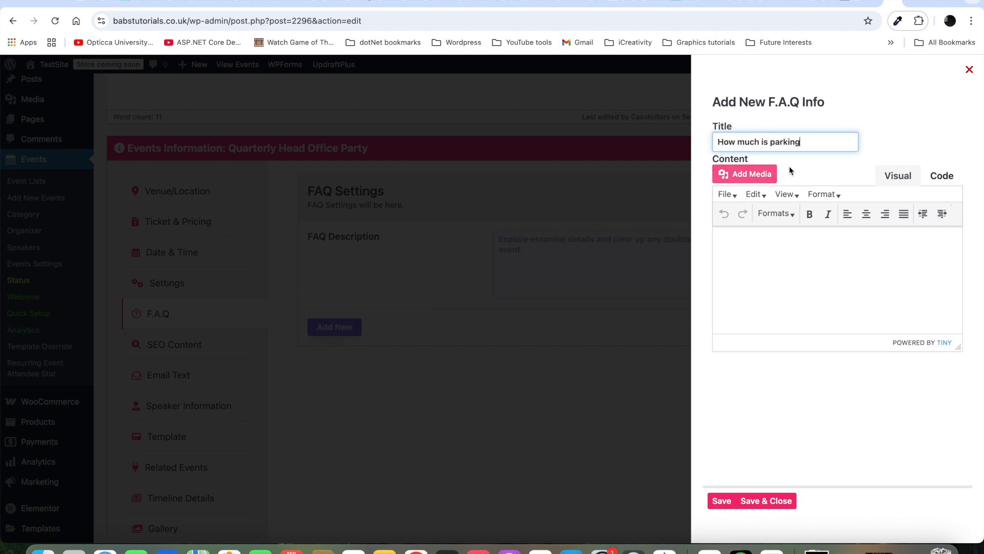
click(774, 242)
text(Free)
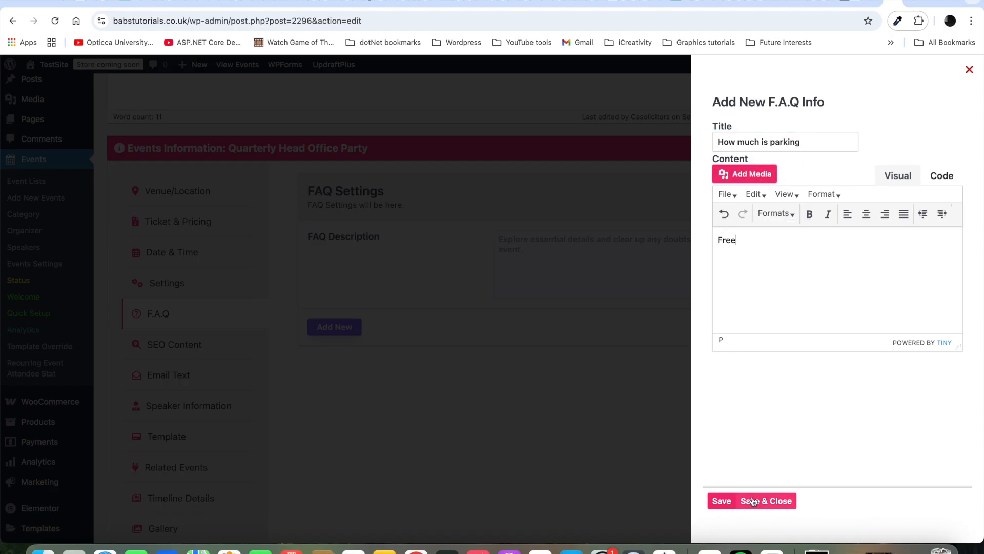
click(769, 500)
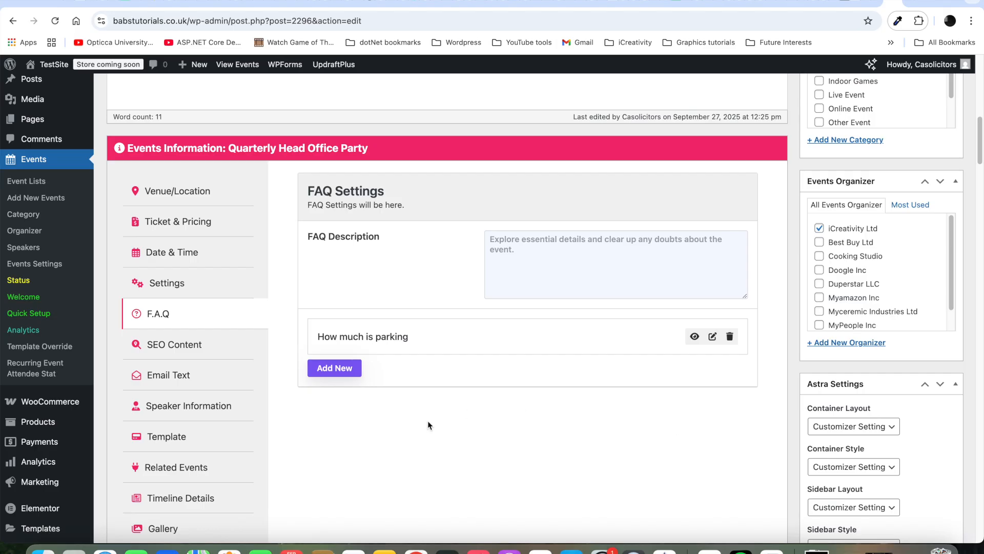
Step: Add the FAQ 'Is there parking' with the answer 'Yes'
click(331, 368)
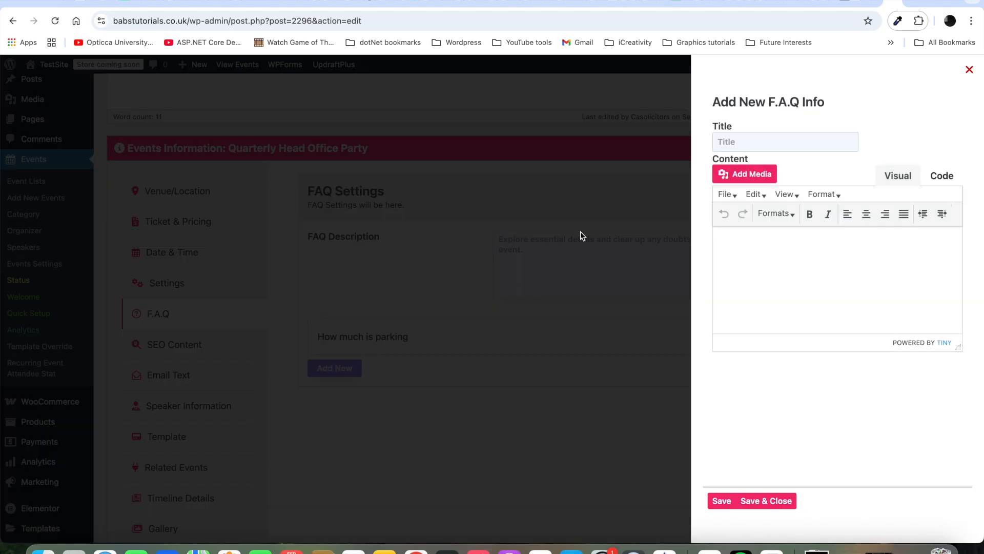
click(738, 141)
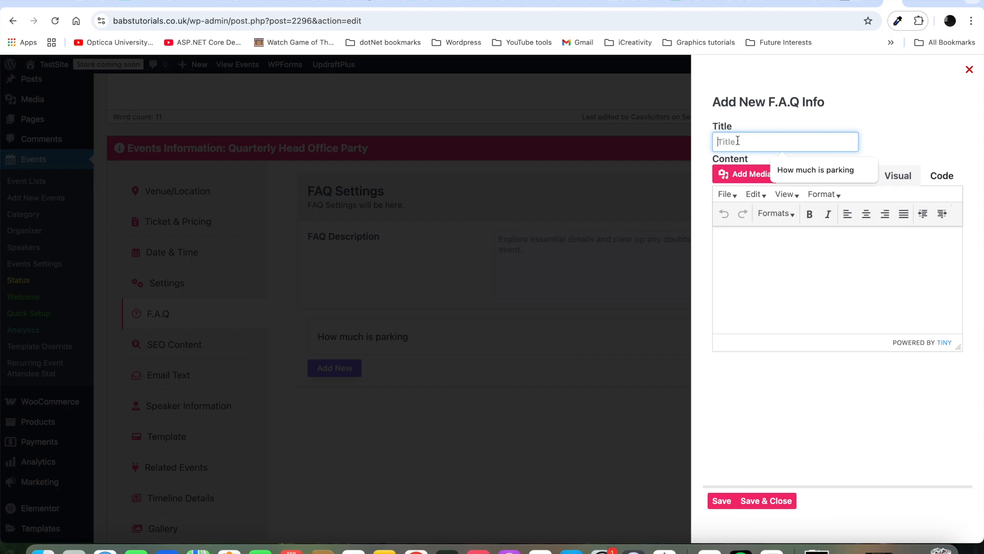
text(Is there)
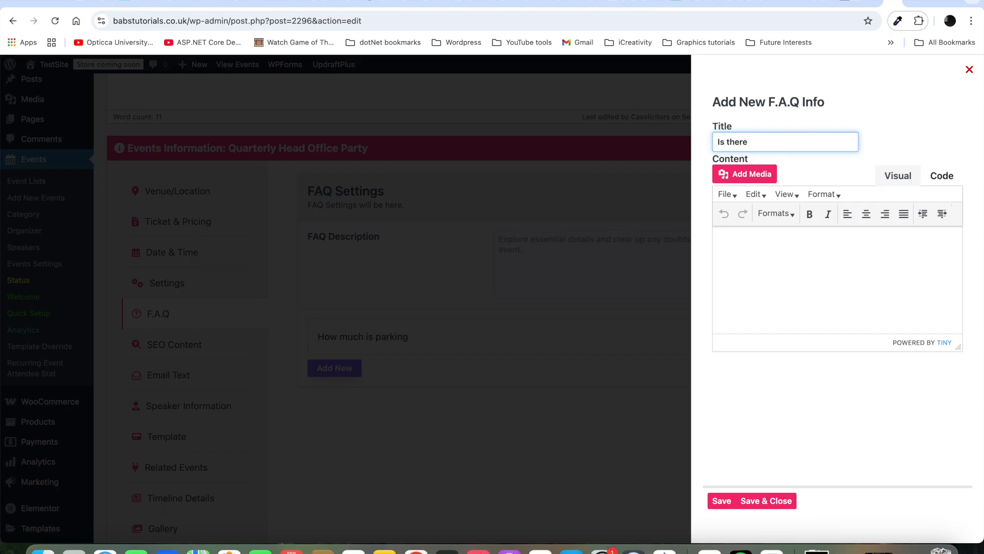
text( parking)
click(755, 250)
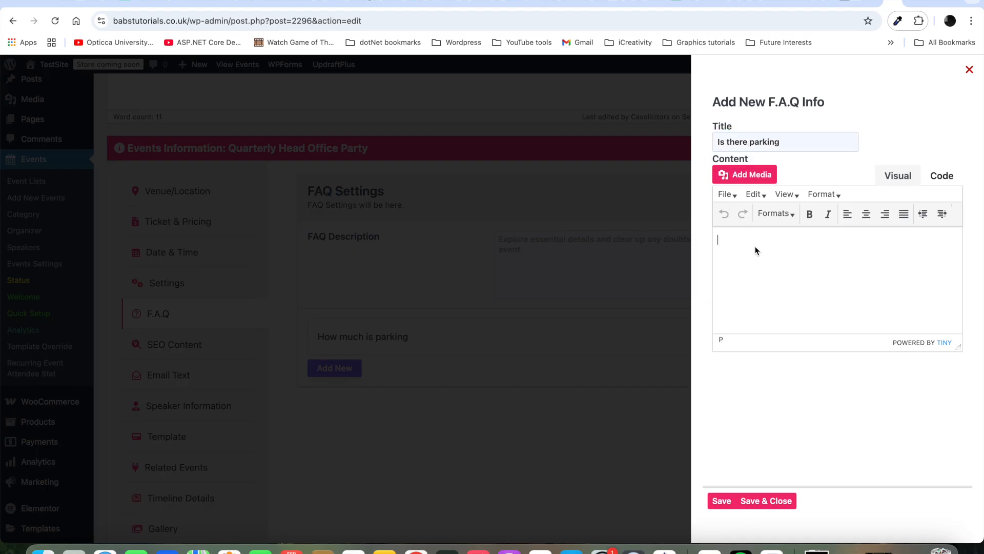
text(Yes)
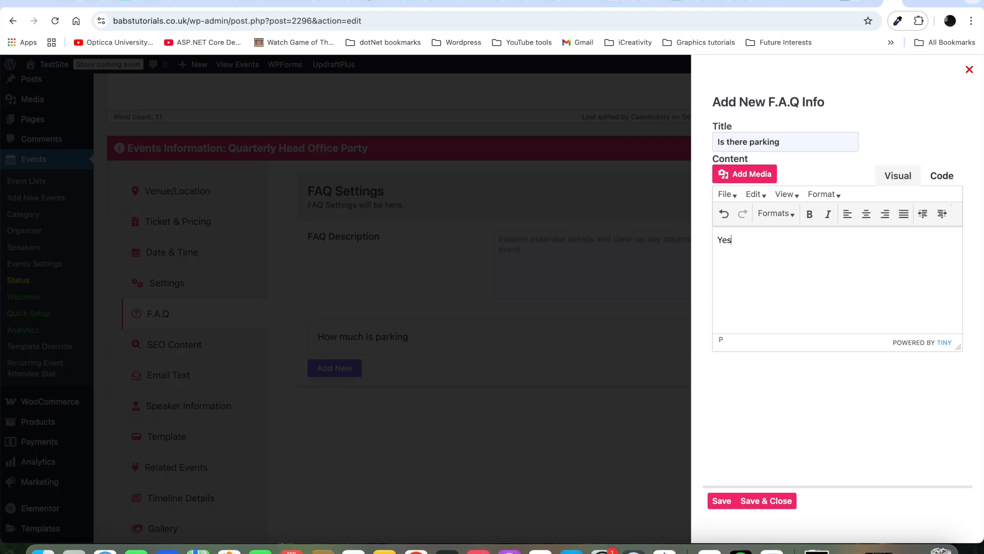
click(774, 500)
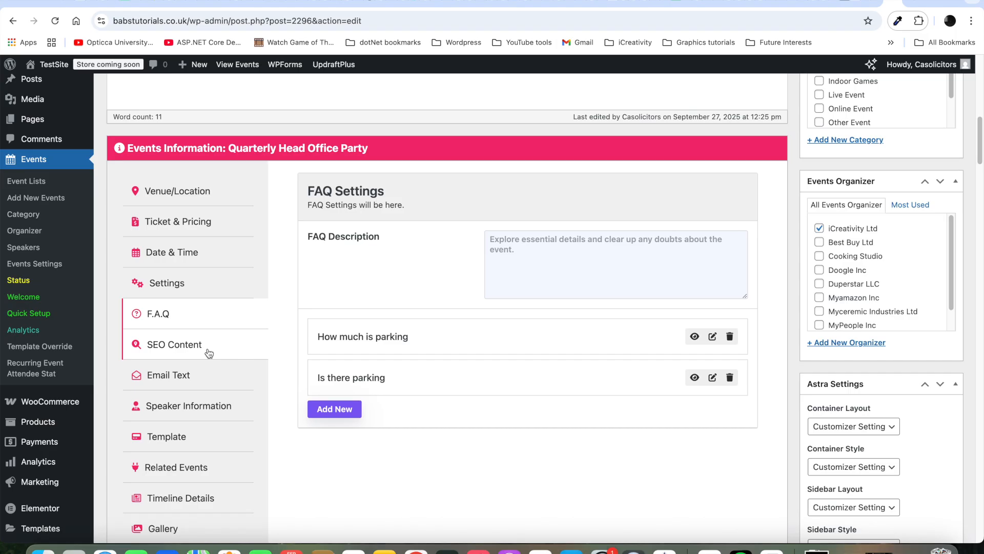
click(203, 380)
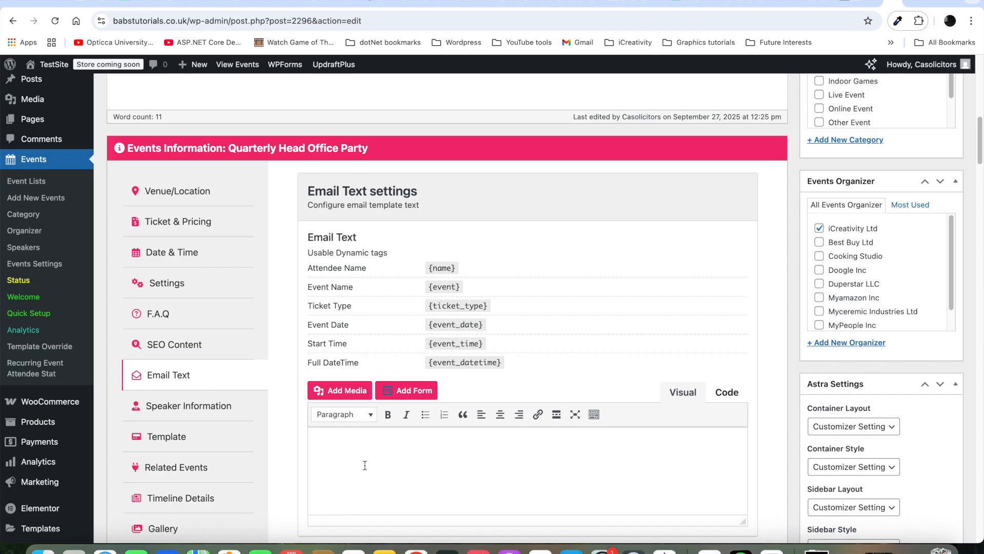
Step: Show the party event's Speaker Settings, labelled 'Speakers' with two speakers available
click(223, 410)
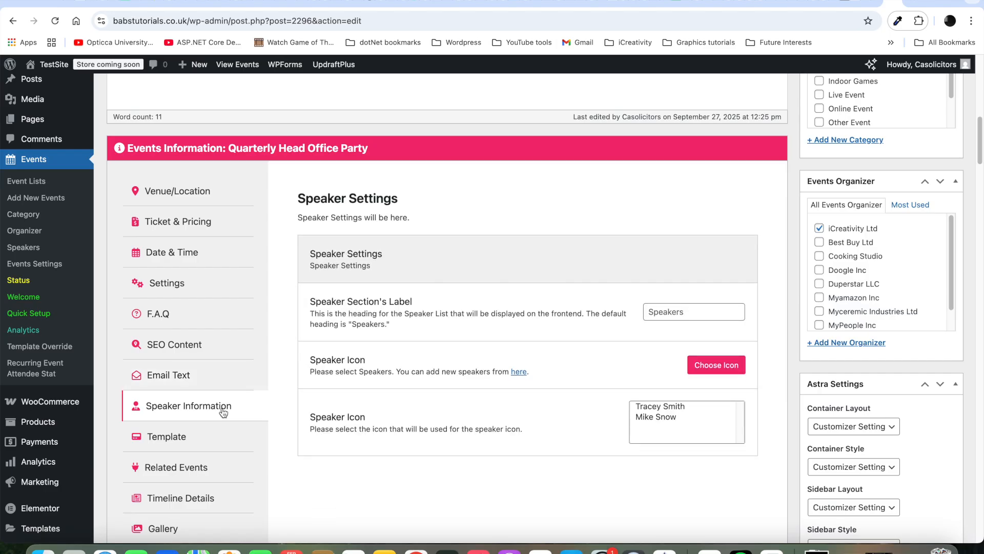
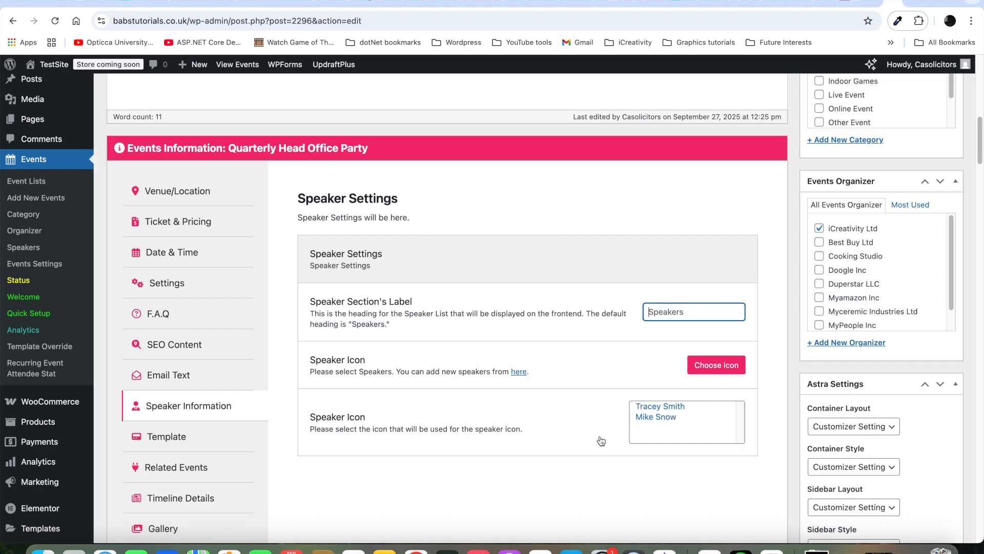
Step: Select the first of the two listed speakers for the Quarterly Head Office Party event
click(672, 410)
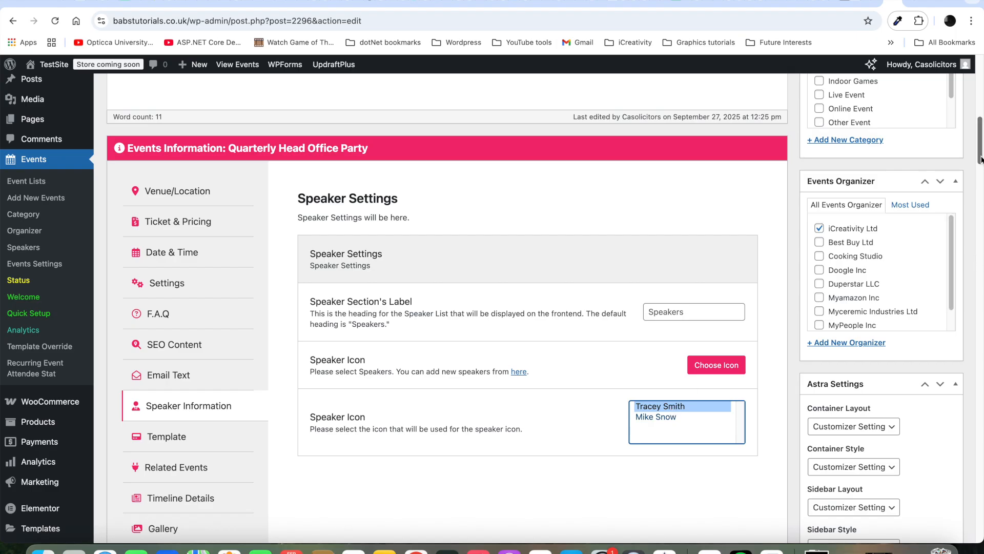
scroll(981, 159, up, 1)
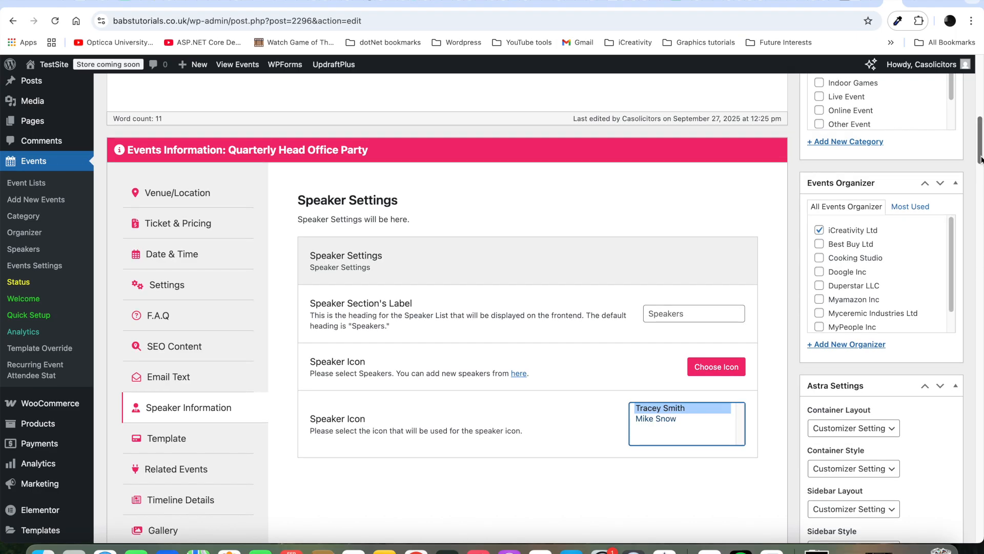
scroll(981, 159, down, 1)
scroll(981, 162, down, 3)
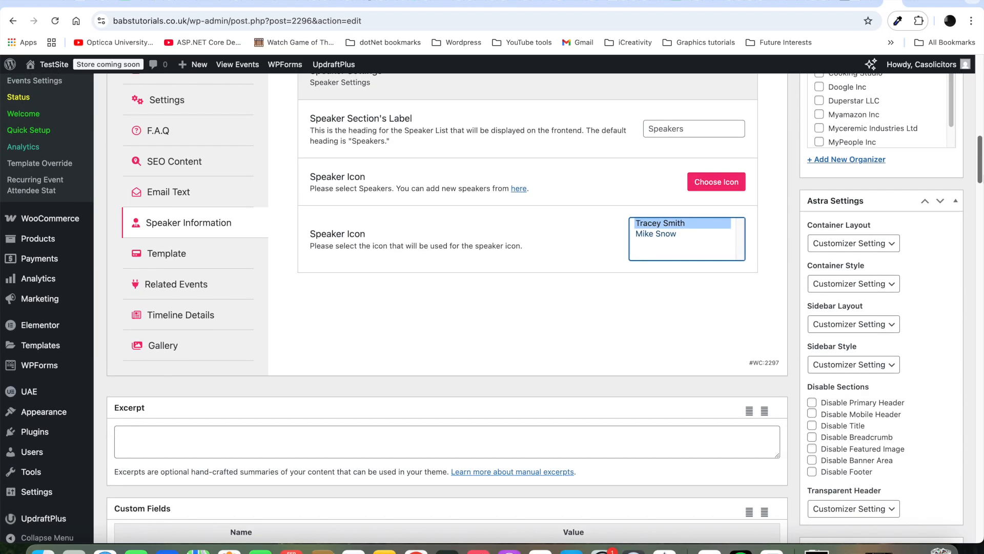
scroll(949, 222, up, 10)
Step: Update the event post, then bring up its Template settings in Events Information
click(934, 288)
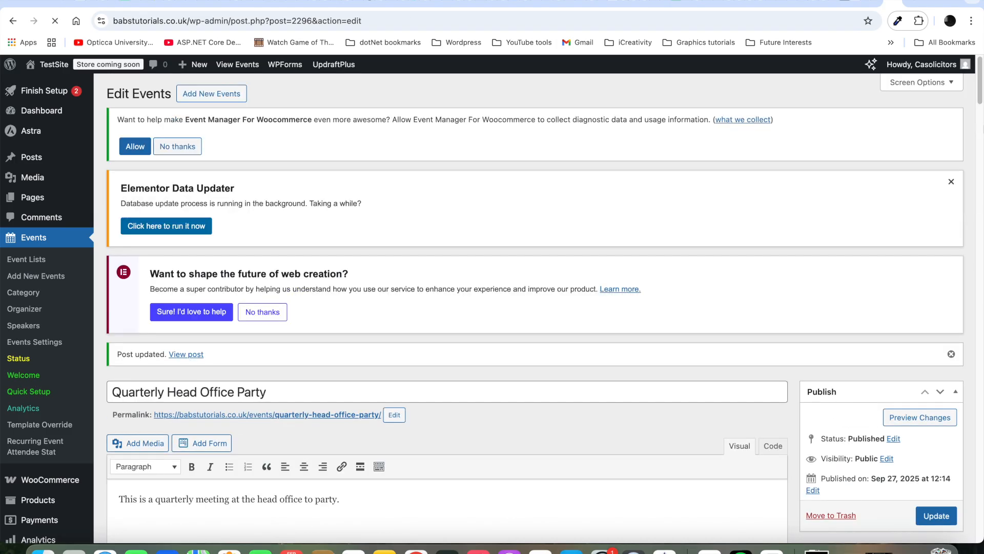
scroll(981, 101, down, 10)
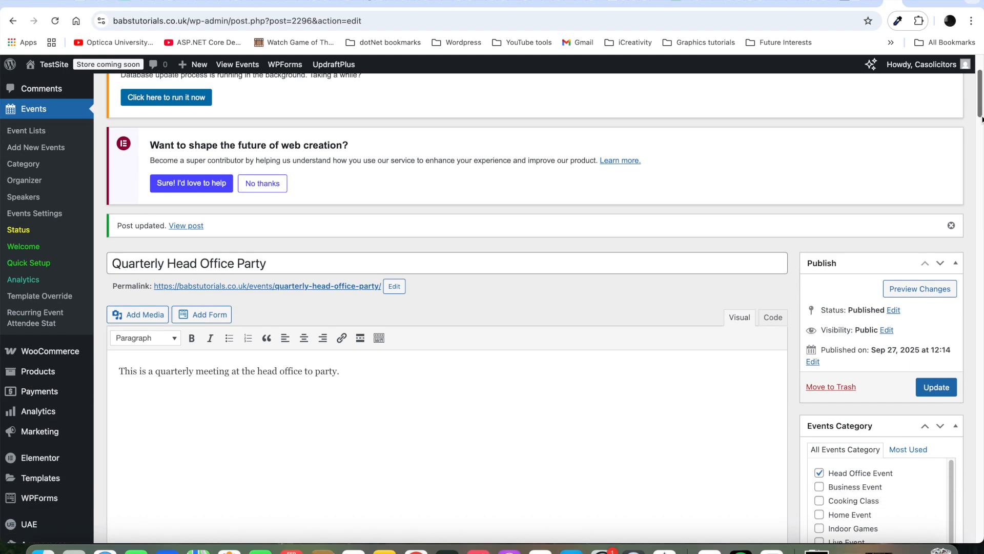
scroll(608, 221, down, 4)
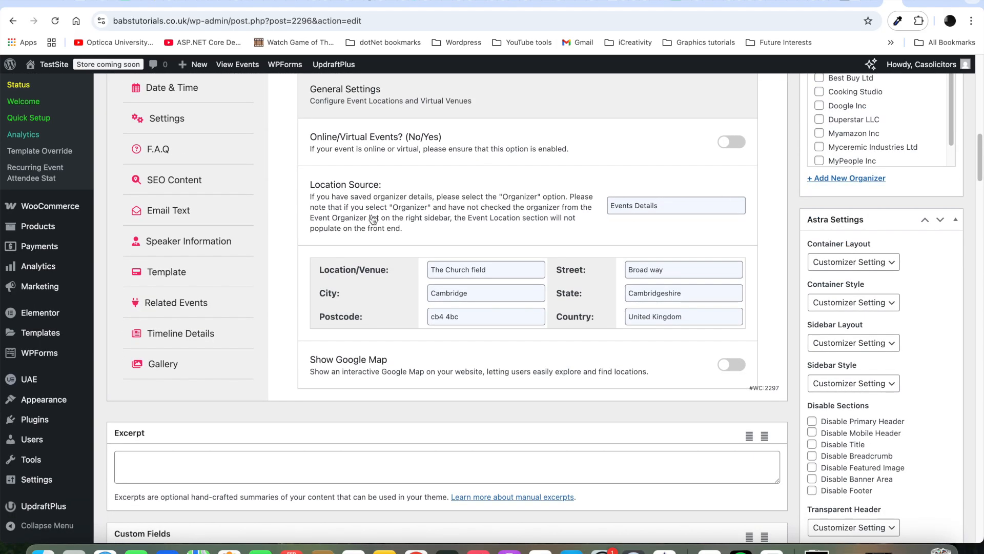
click(212, 276)
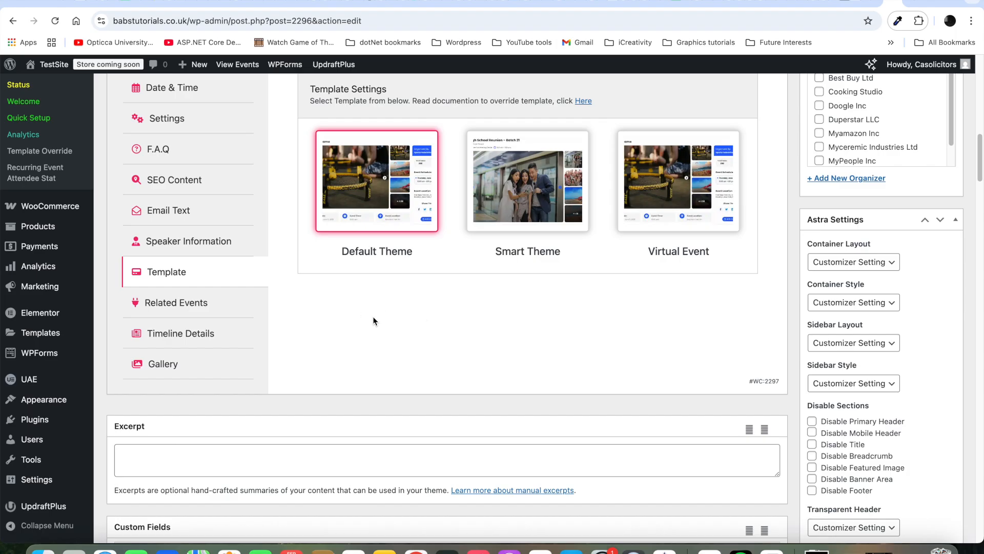
Step: Move from the Template themes to the event's Related Events settings
click(231, 304)
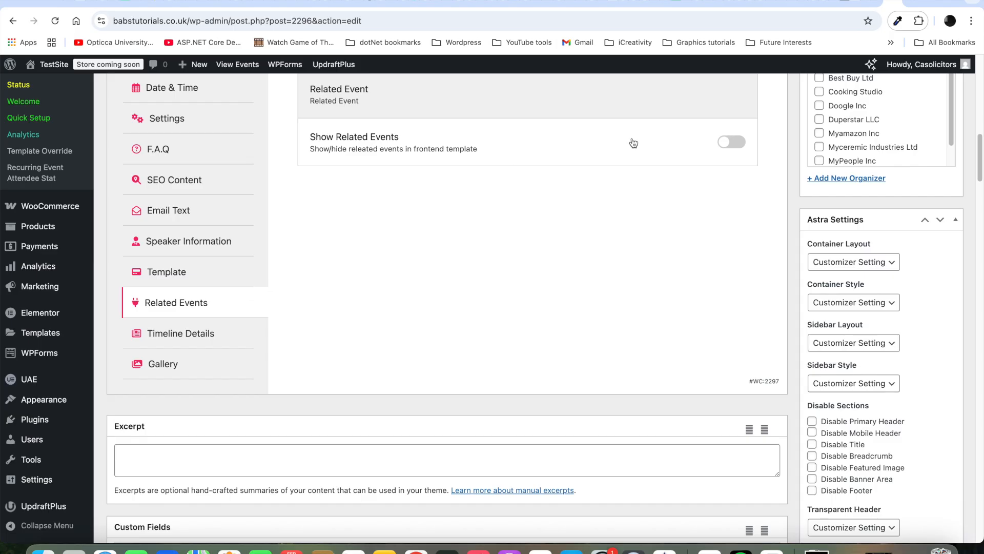
Step: Toggle Show Related Events on and back off, then show the Timeline Details settings
click(735, 144)
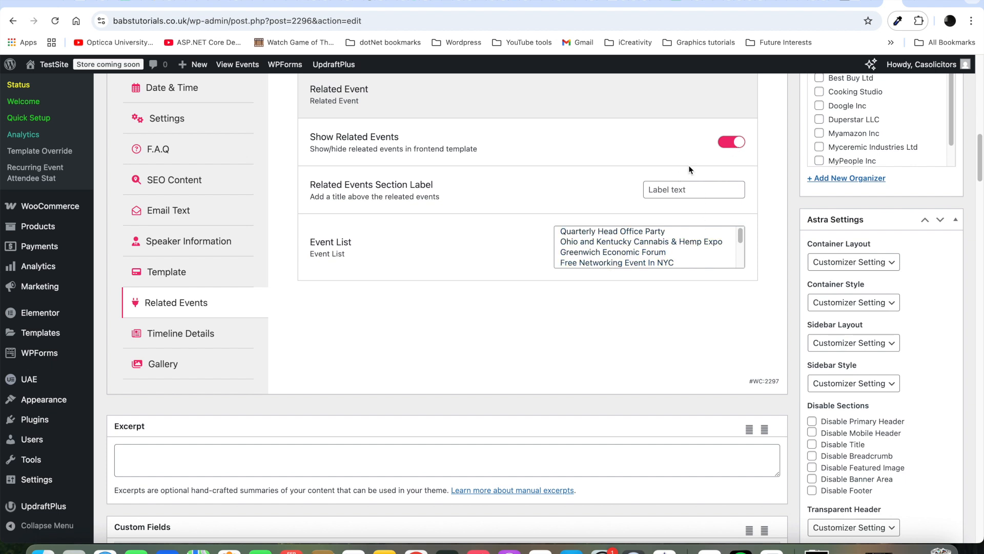
click(723, 147)
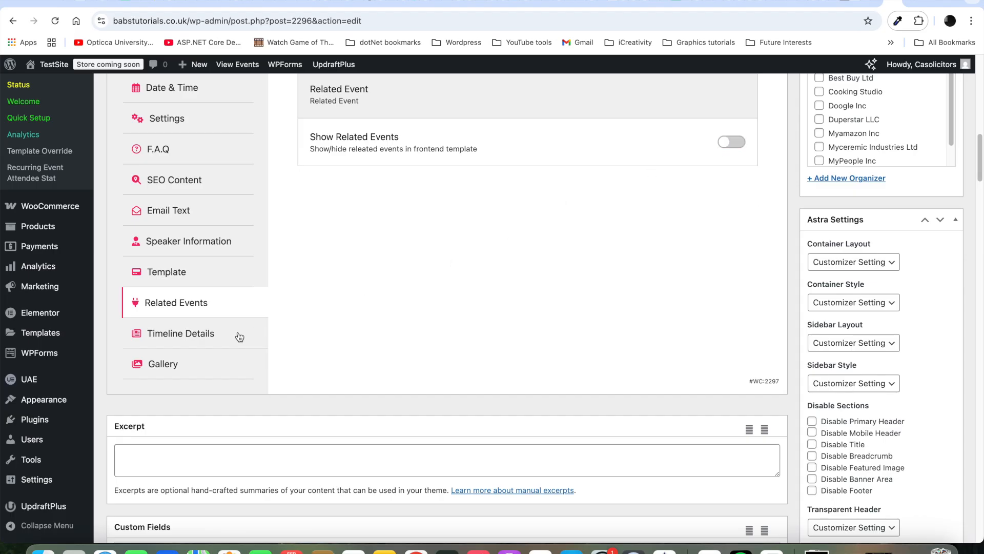
click(214, 336)
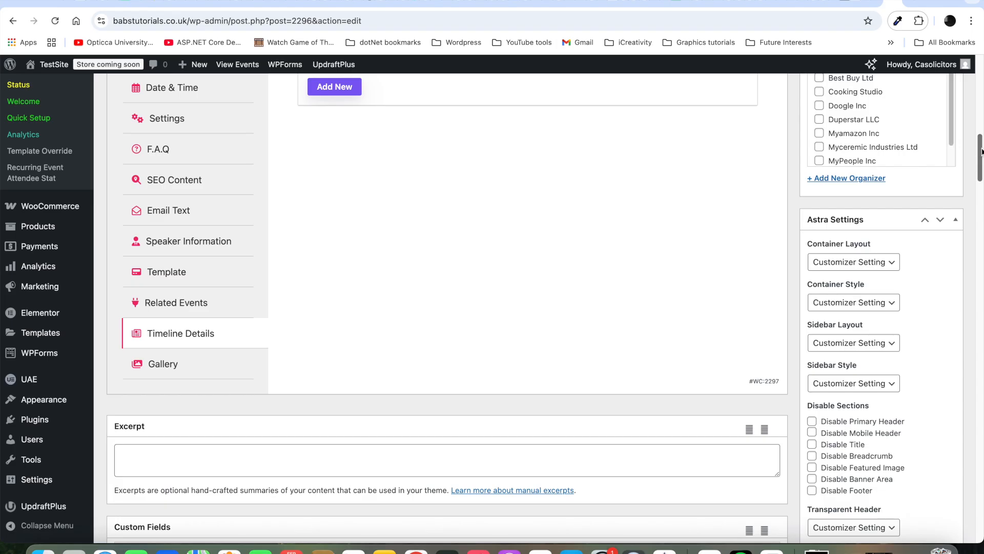
mouse_move(981, 151)
mouse_down()
mouse_move(981, 99)
mouse_move(981, 137)
mouse_up()
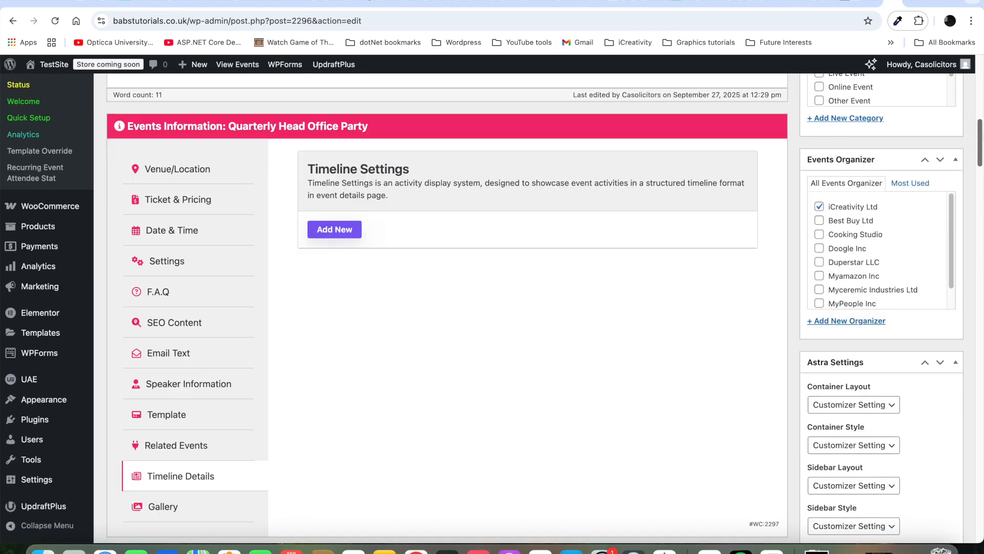
Step: Add timeline entry 'Opening' at 17:00 described 'Speaker introduces the list', saving it twice
click(332, 232)
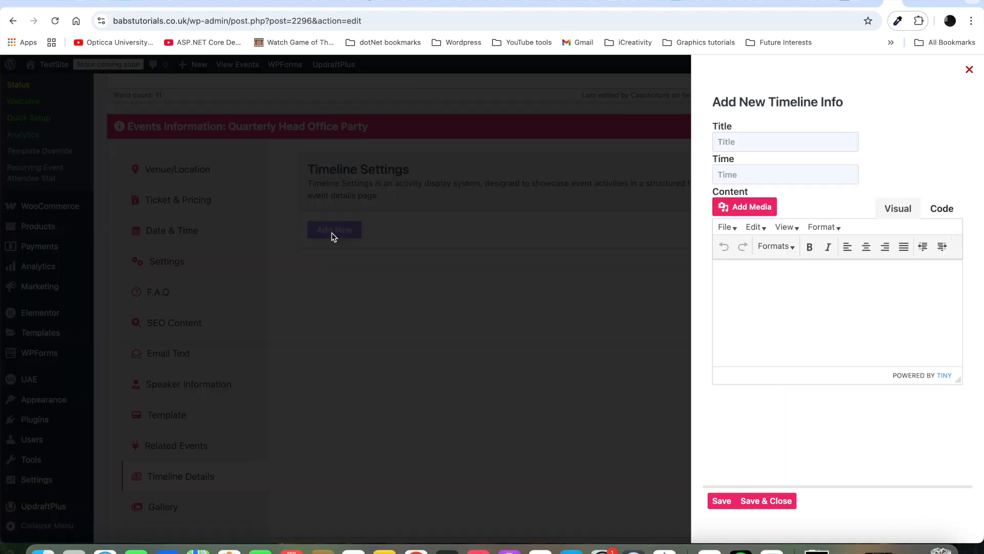
click(764, 148)
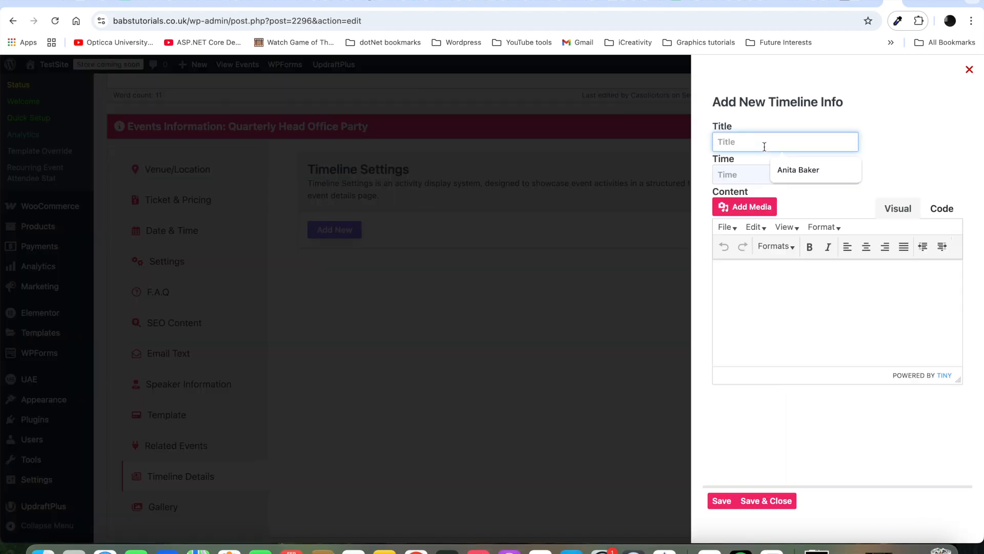
text(Openn)
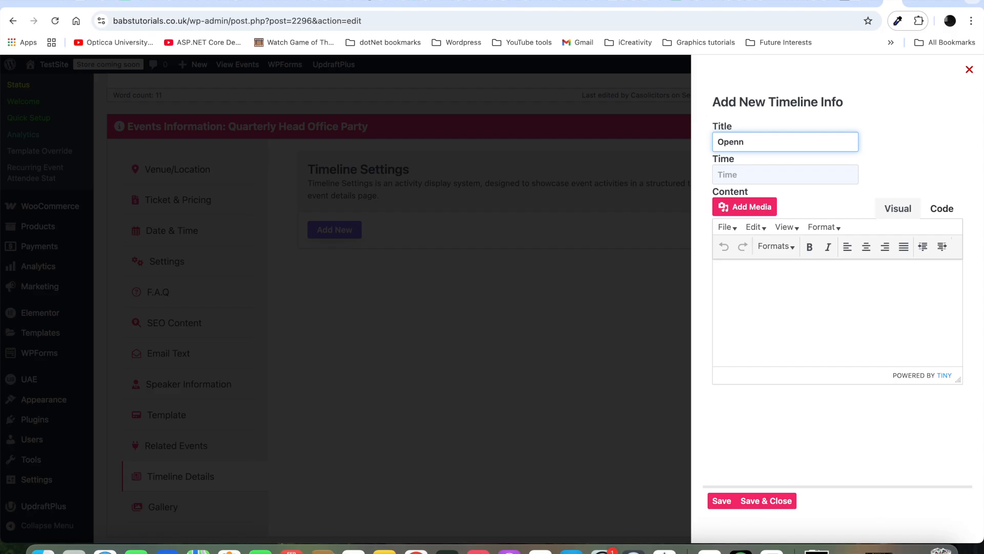
key(BackSpace)
text(ing)
click(746, 168)
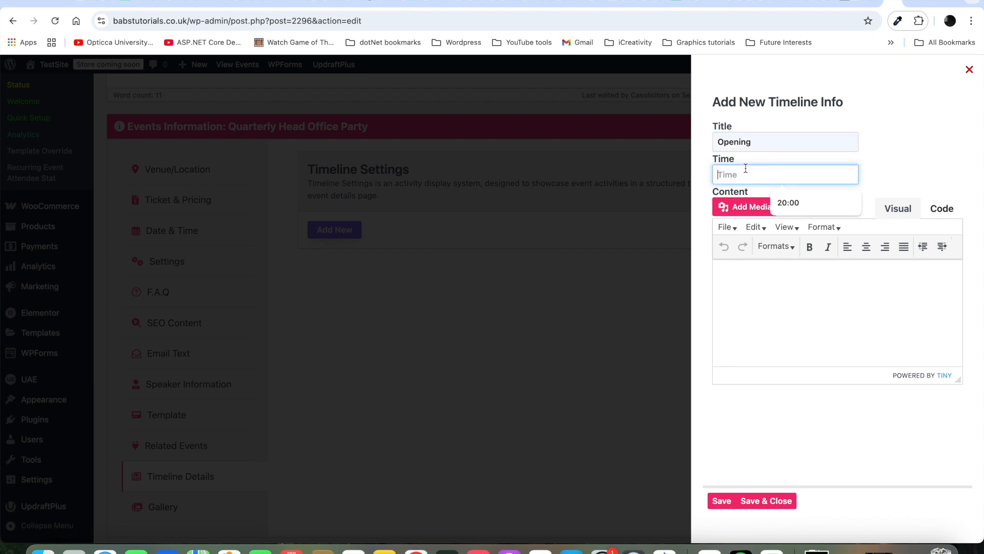
text(17:00)
click(777, 297)
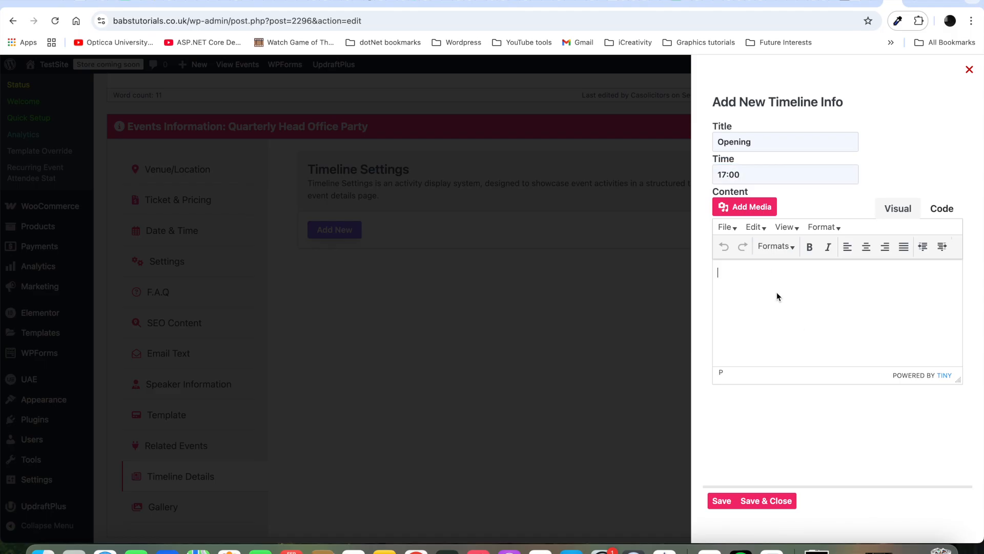
text(Speaker introduces the )
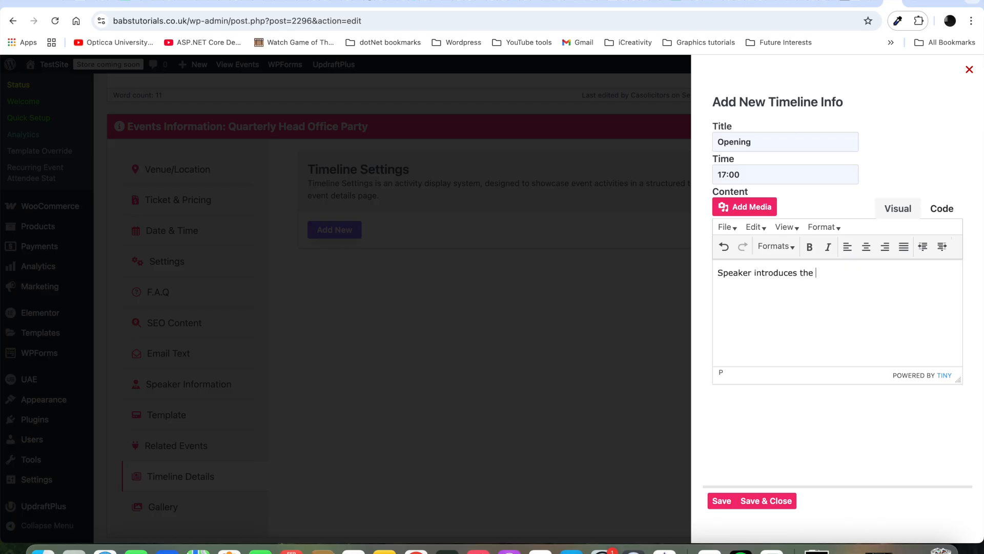
text(list)
click(723, 507)
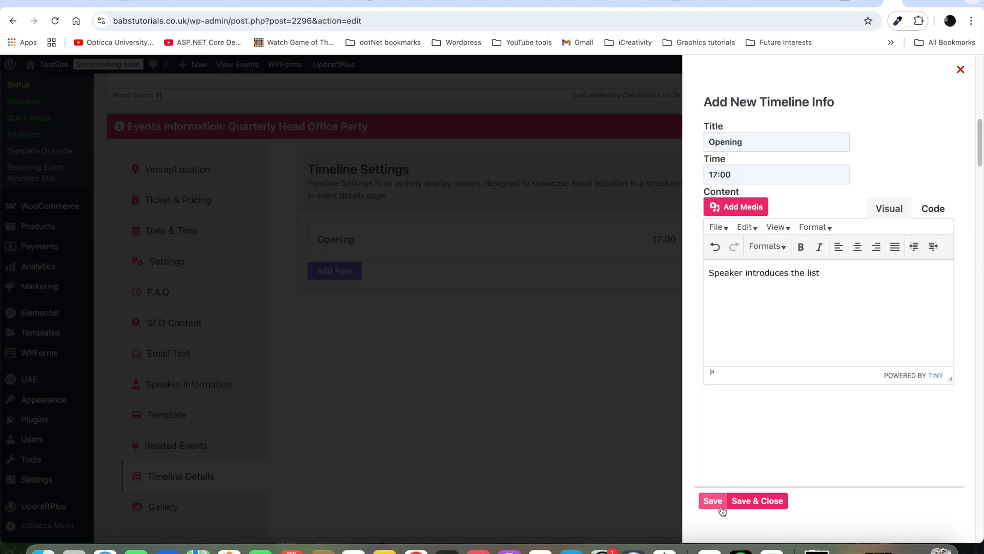
click(769, 501)
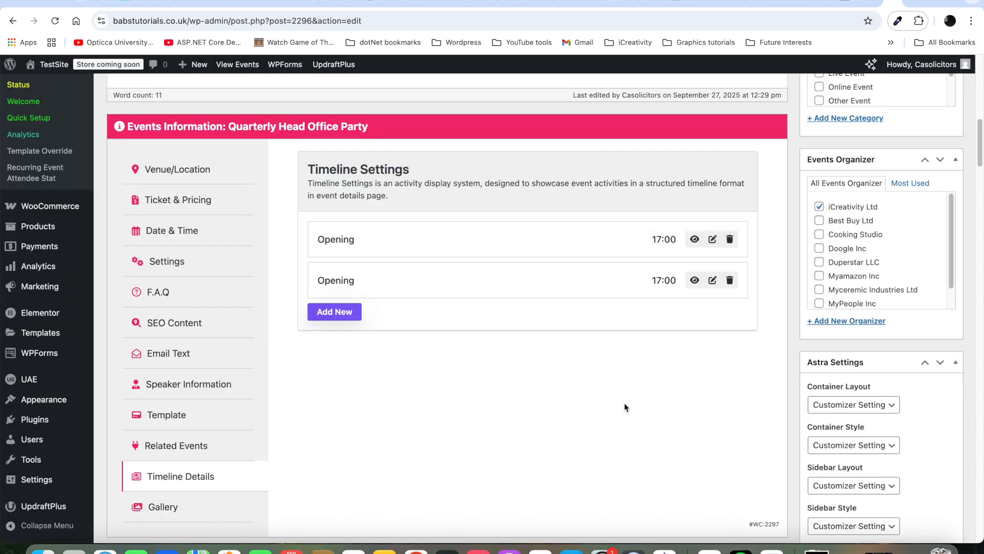
Step: Retitle the duplicate entry with the performer's name at 19:00, promising a great time with them
click(712, 280)
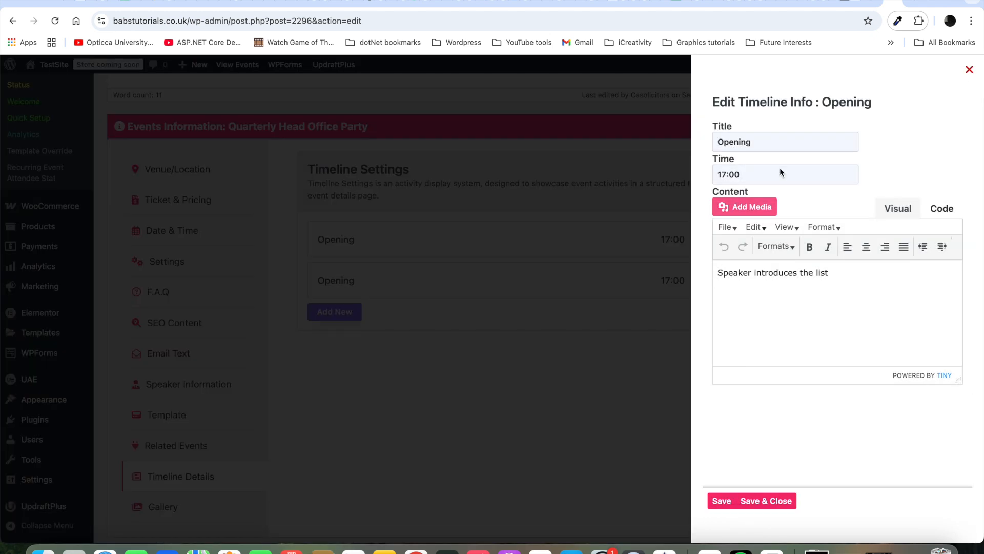
drag(767, 141, 670, 149)
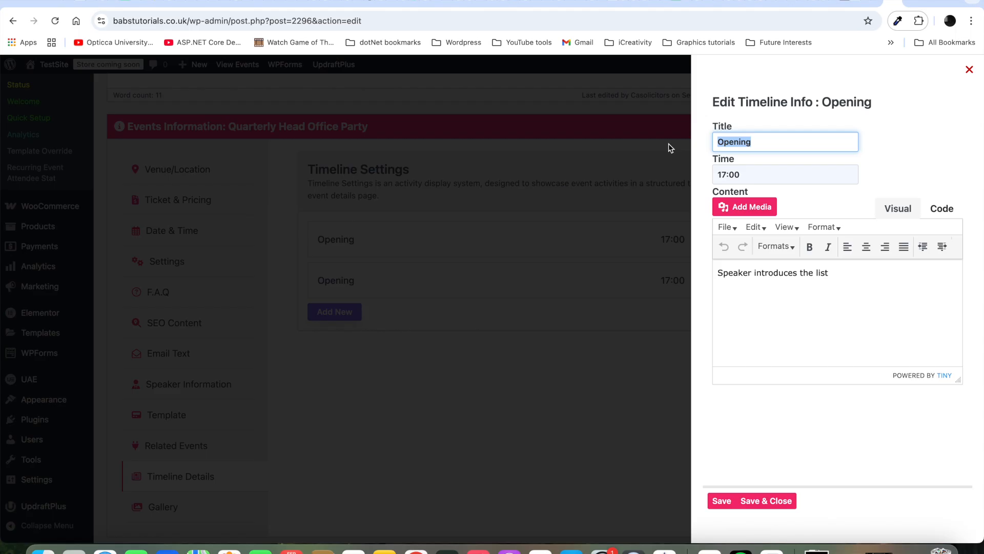
text(Anita Baker)
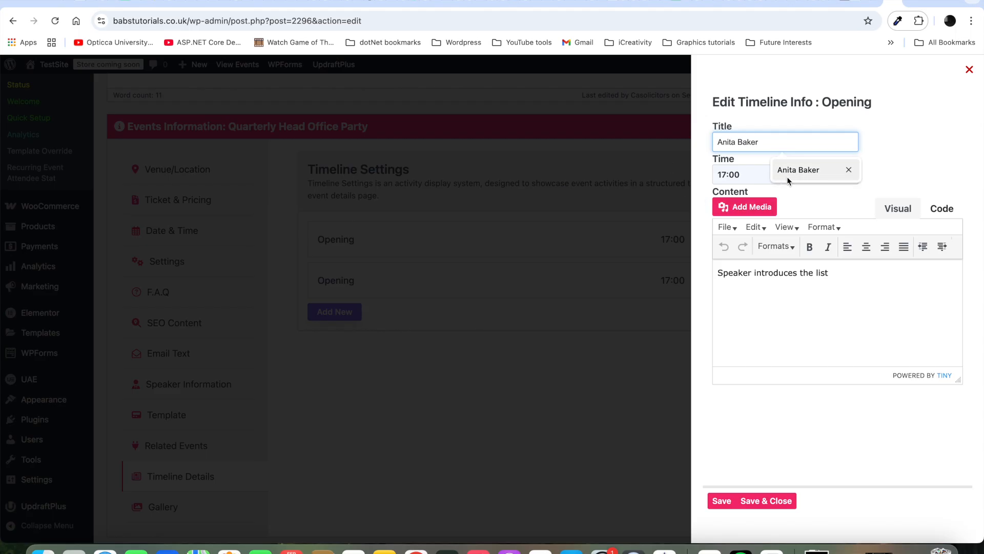
click(788, 174)
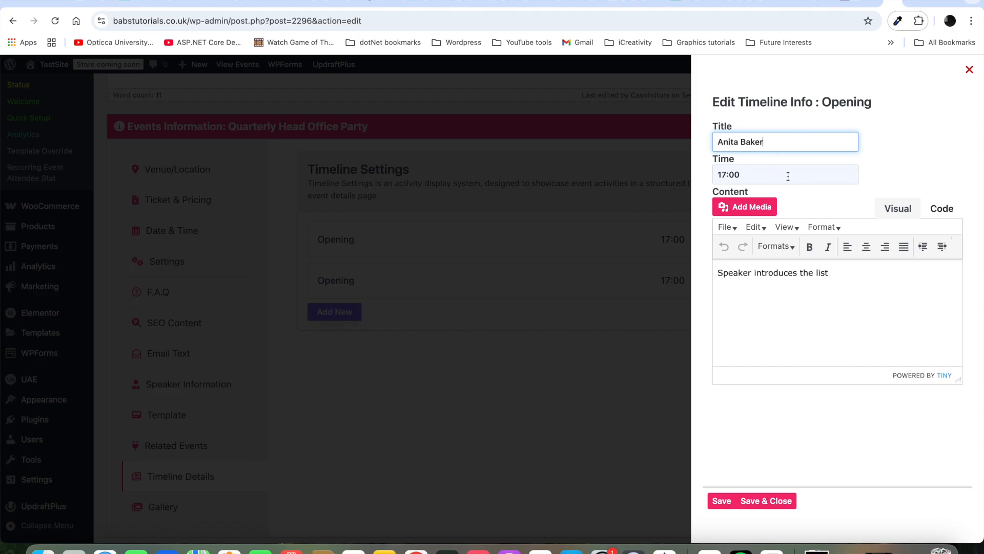
click(727, 173)
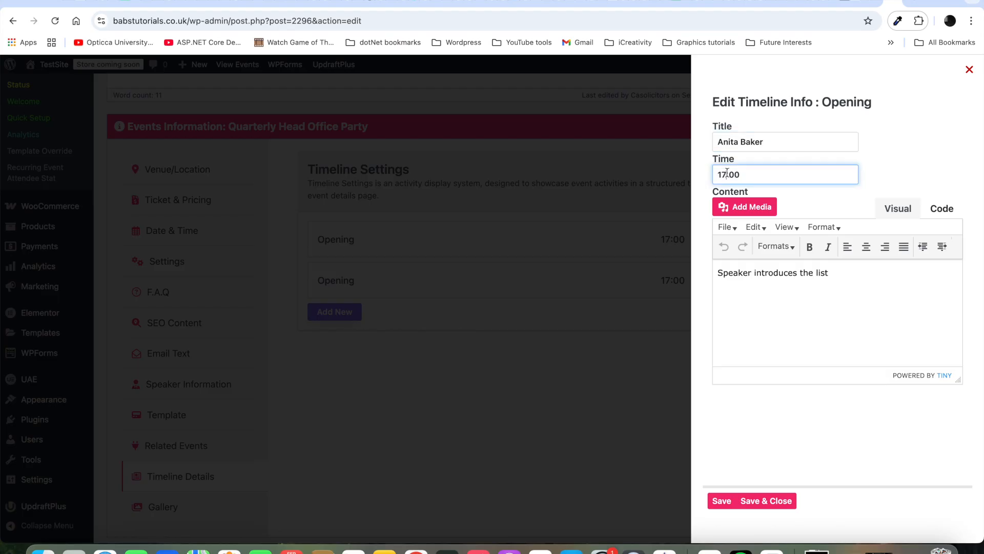
key(BackSpace)
text(9)
click(830, 274)
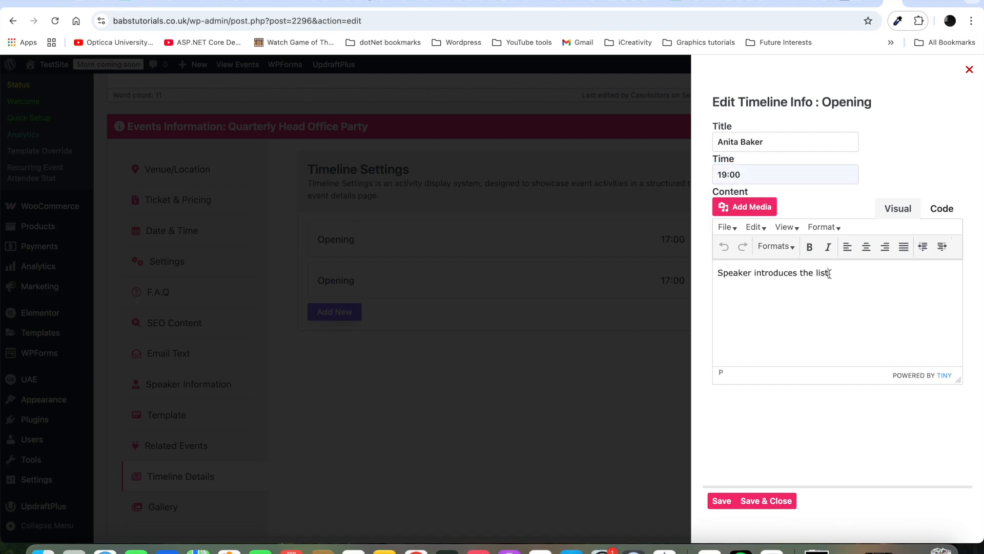
drag(829, 273, 695, 277)
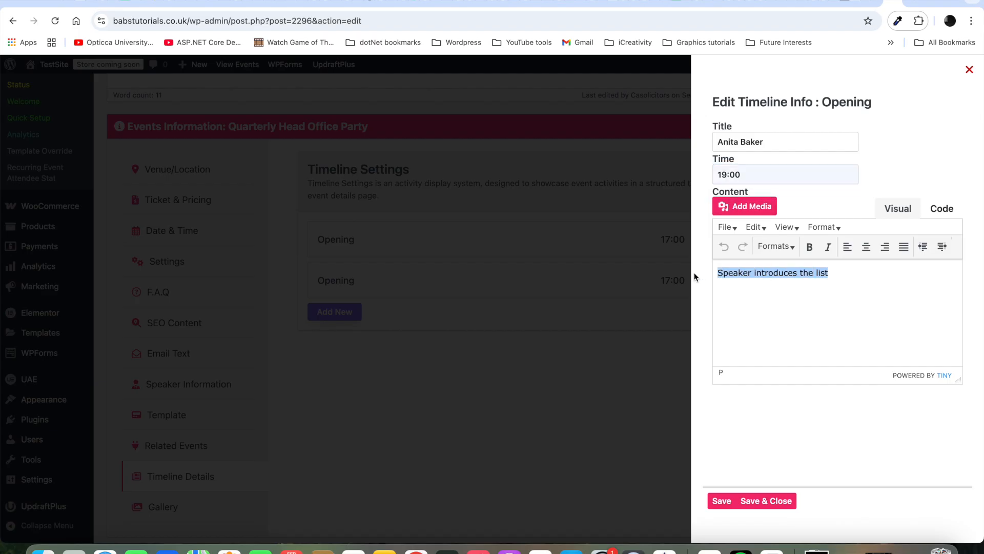
text(Expect)
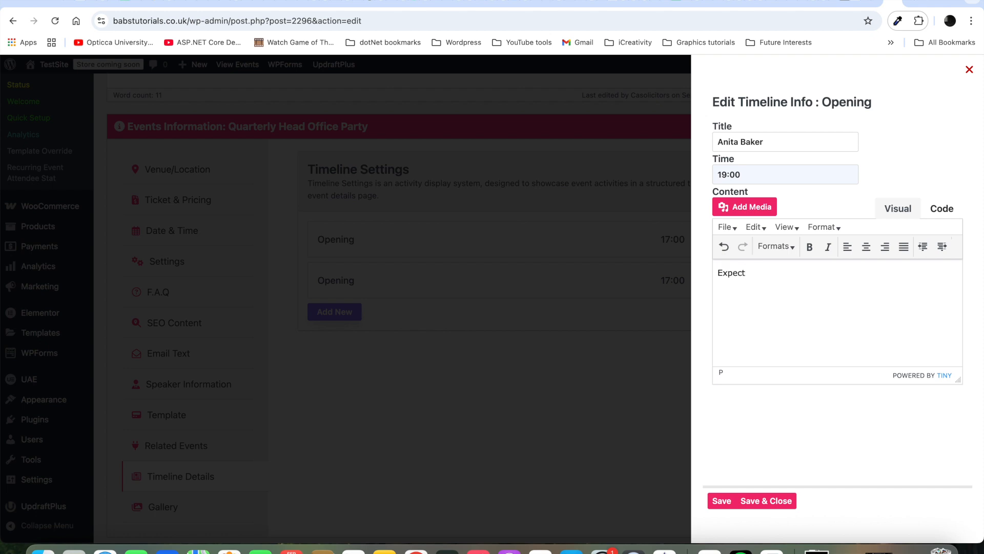
text( a great time with Anita Baker)
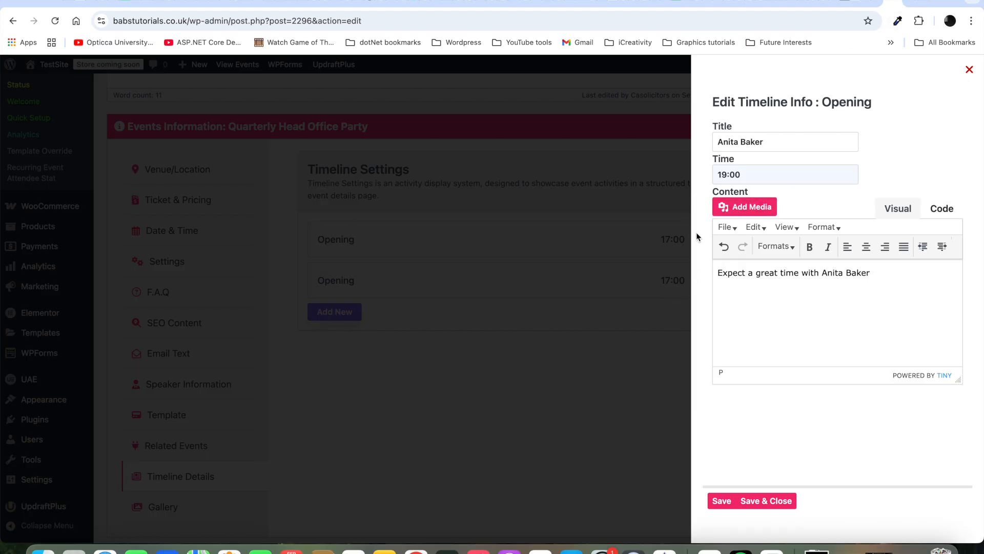
click(771, 502)
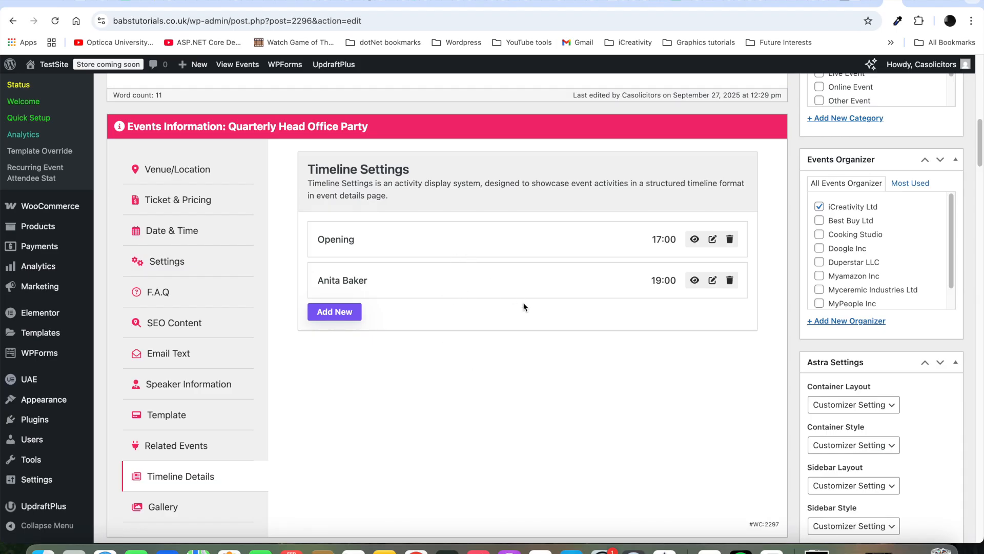
Step: Add a 'Close' timeline entry at 06:00 with the description 'Event end time'
click(337, 314)
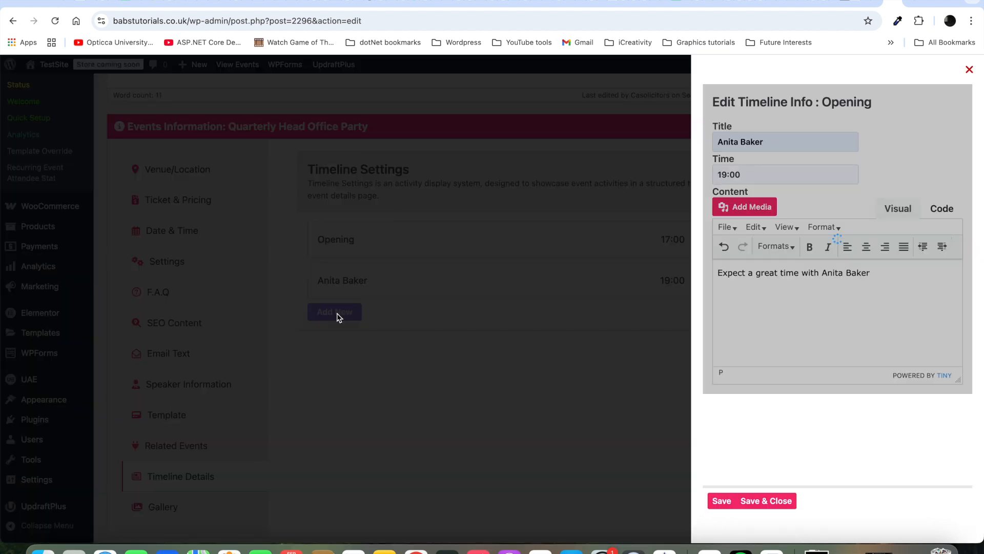
click(757, 142)
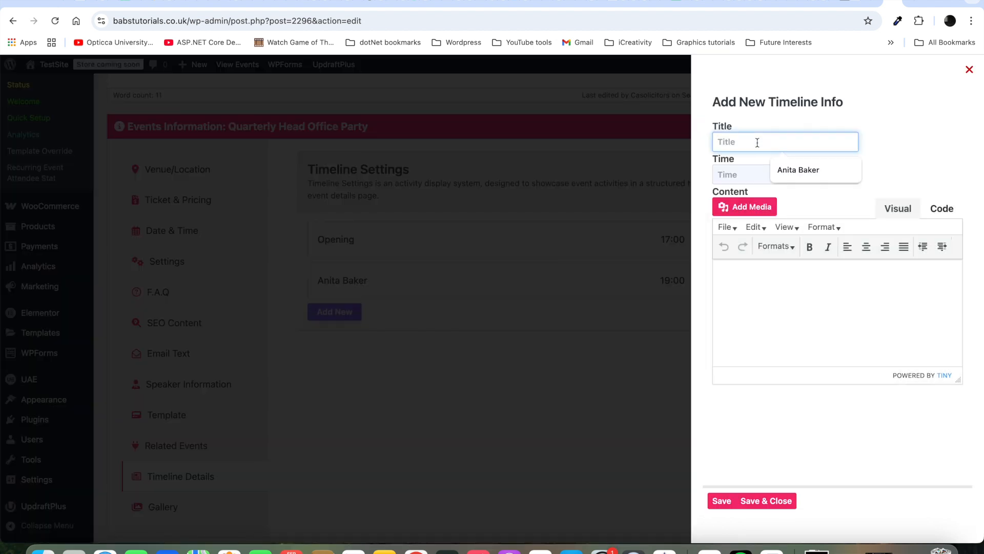
text(Close)
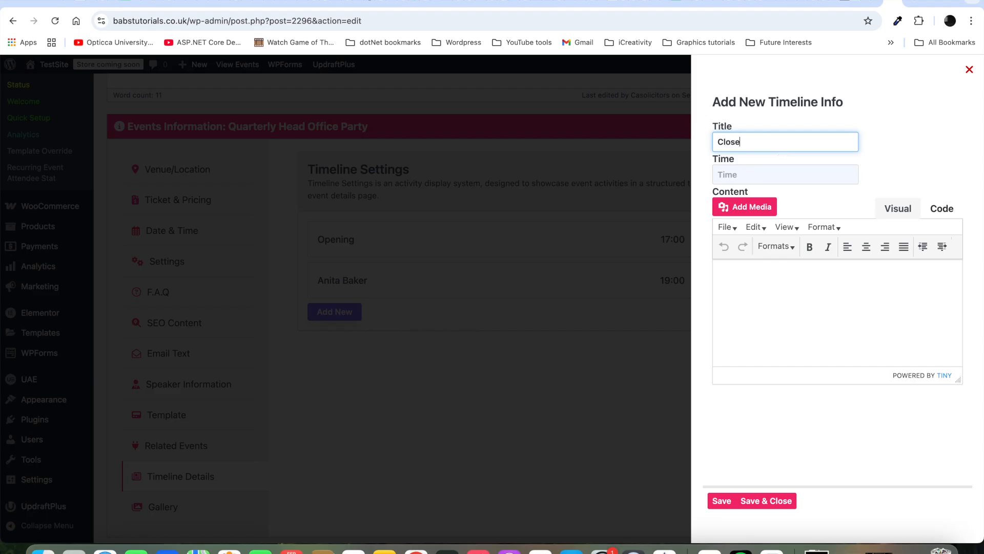
click(747, 174)
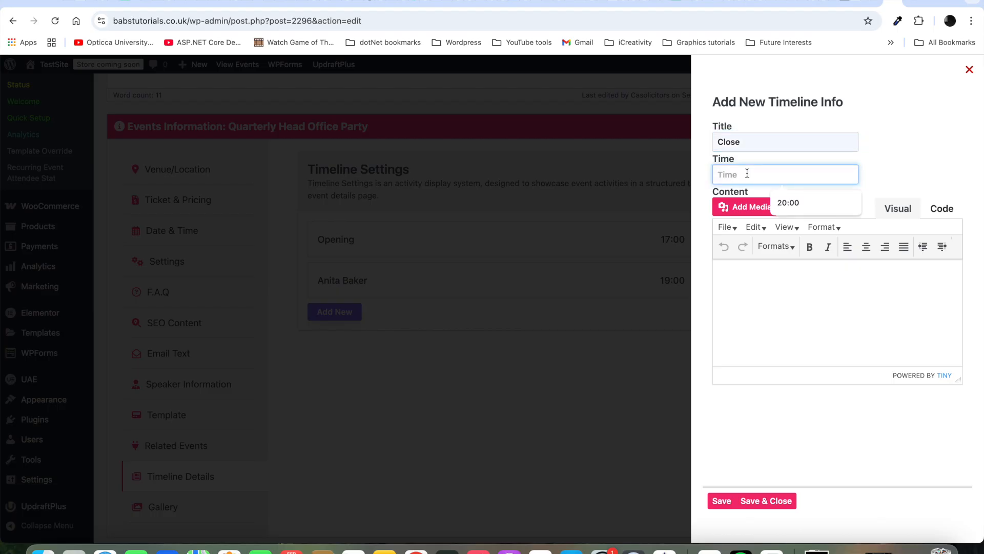
text(06)
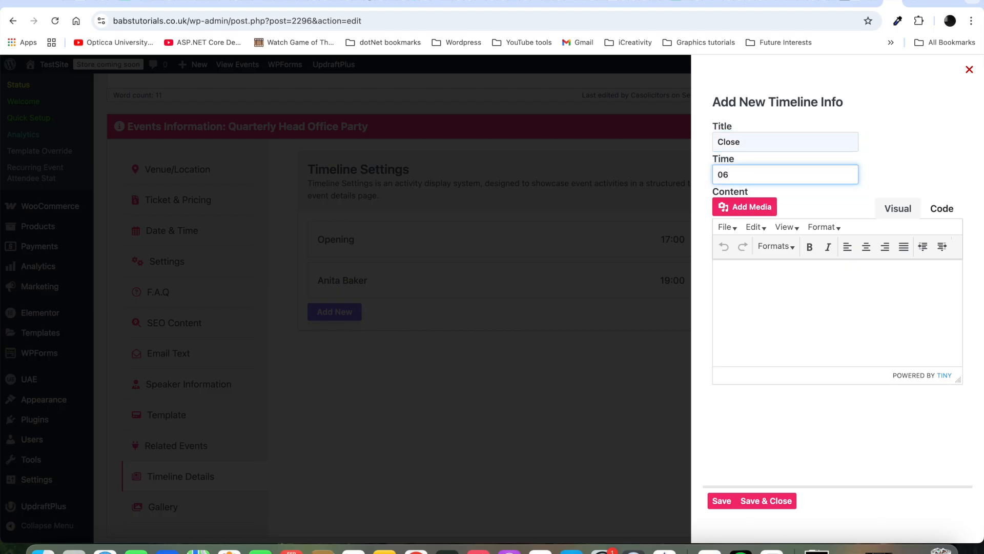
text(:00)
click(795, 275)
text(Eve)
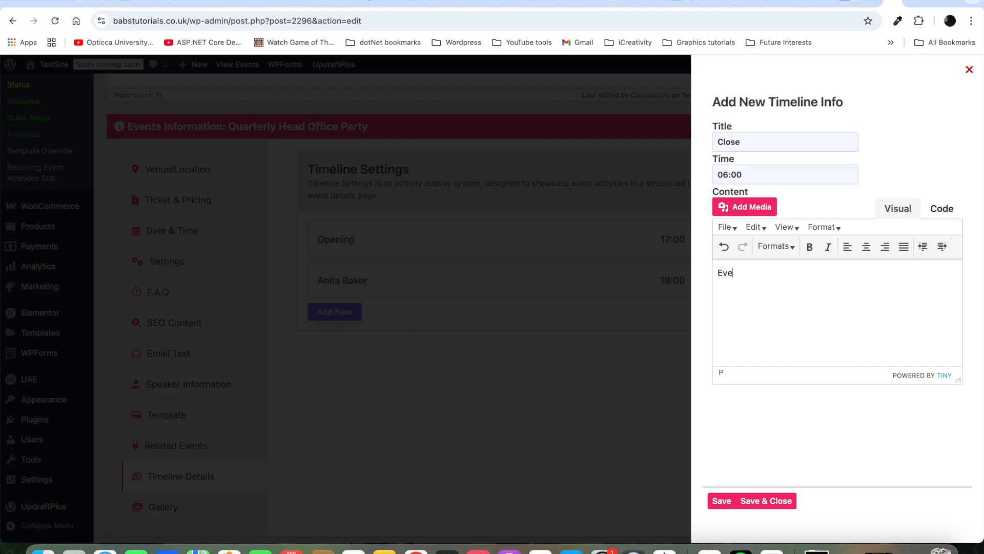
text(nt end time.)
click(777, 501)
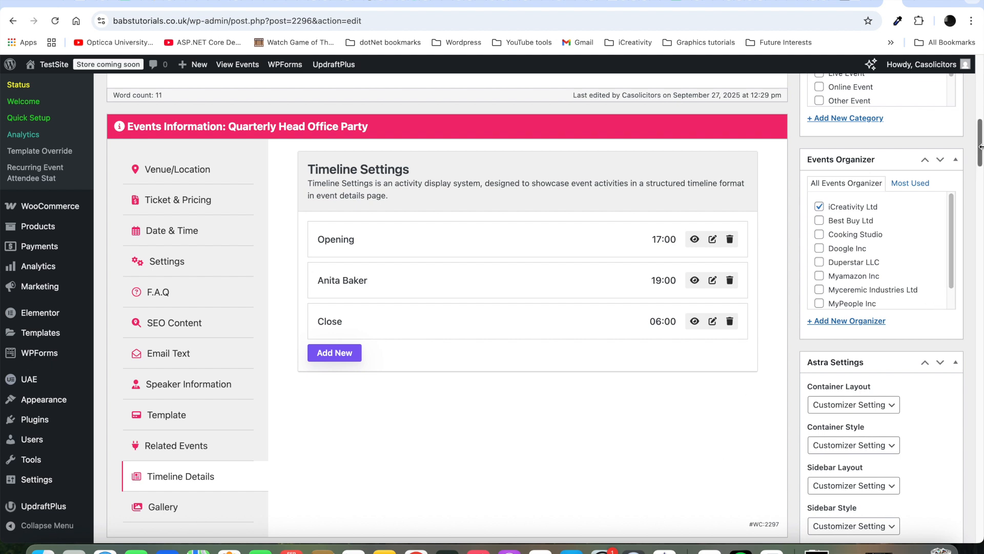
scroll(334, 234, down, 5)
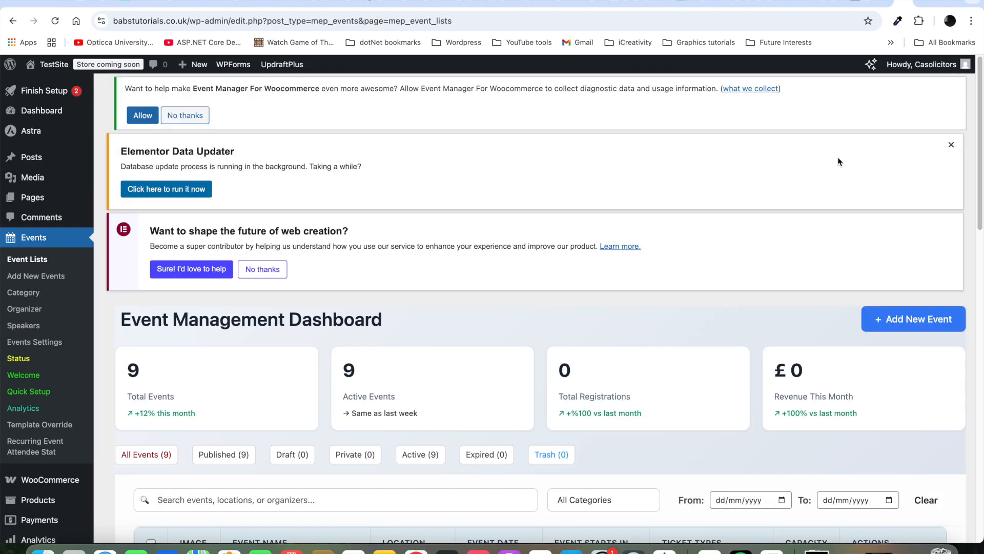
Step: Open the Quarterly Head Office Party's live page from the Event Lists table
drag(981, 145, 982, 214)
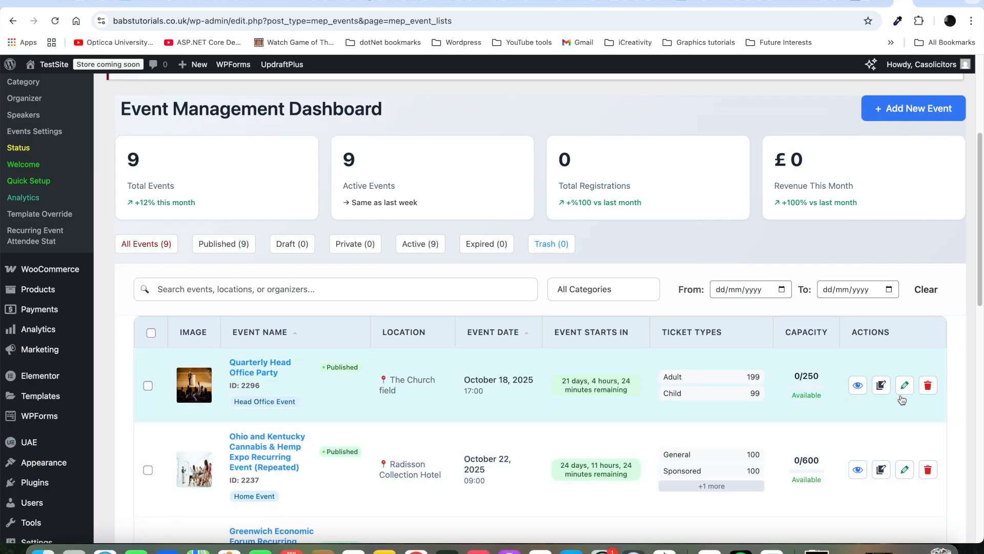
click(862, 388)
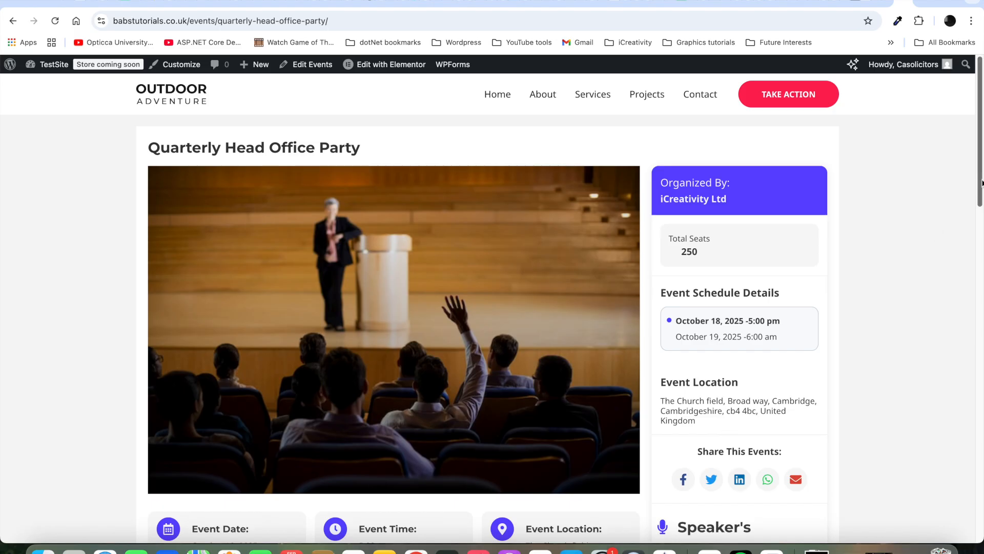
Step: Expand the performer and Close timeline entries on the event page to reveal their descriptions
drag(982, 184, 978, 263)
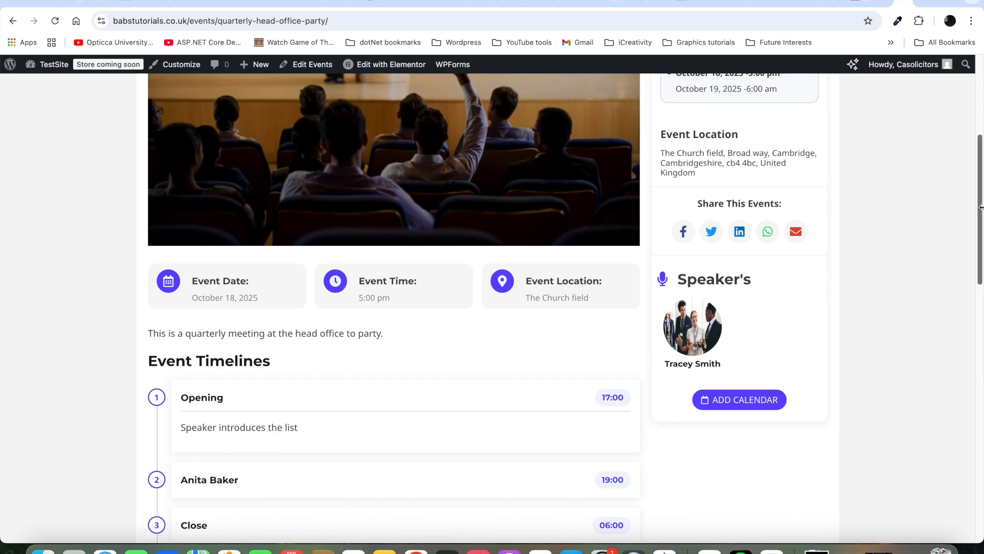
drag(980, 207, 982, 250)
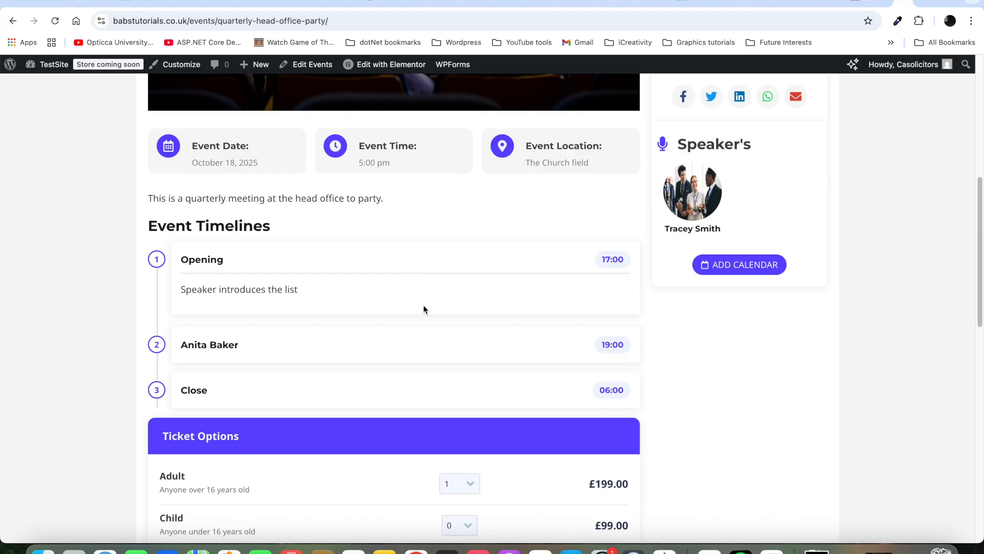
click(195, 343)
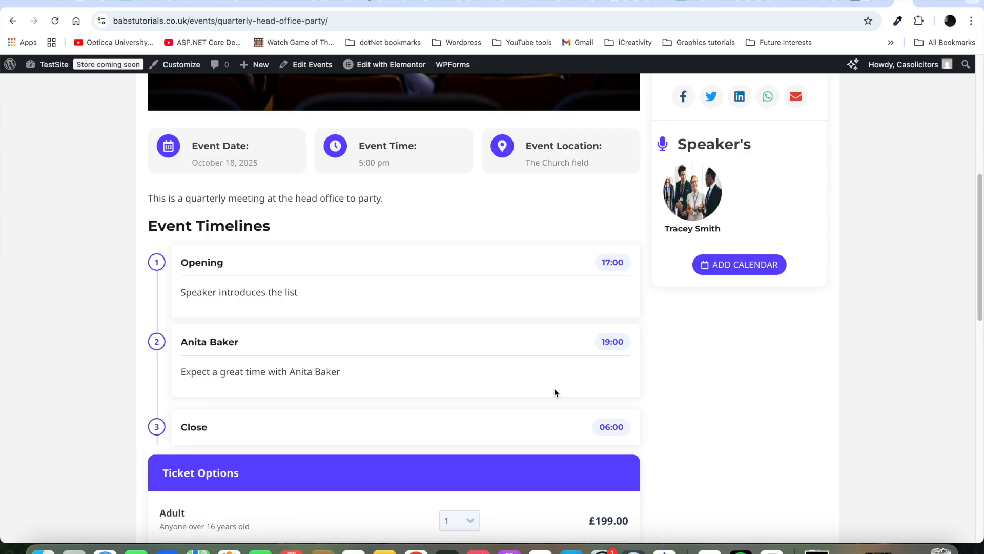
click(198, 429)
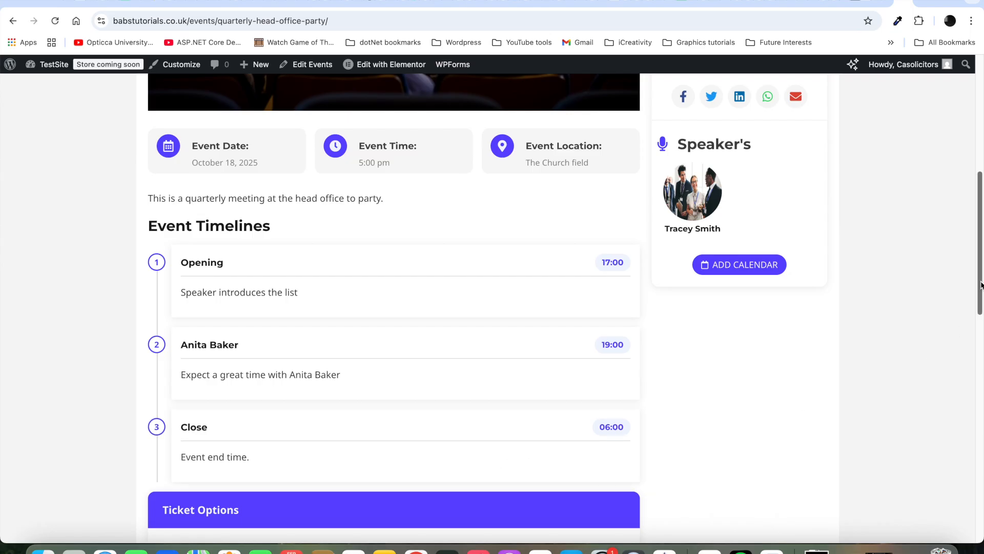
Step: Scroll down to the Adult and Child ticket options, then switch to the Starter Templates tab
drag(980, 286, 981, 326)
drag(982, 346, 982, 366)
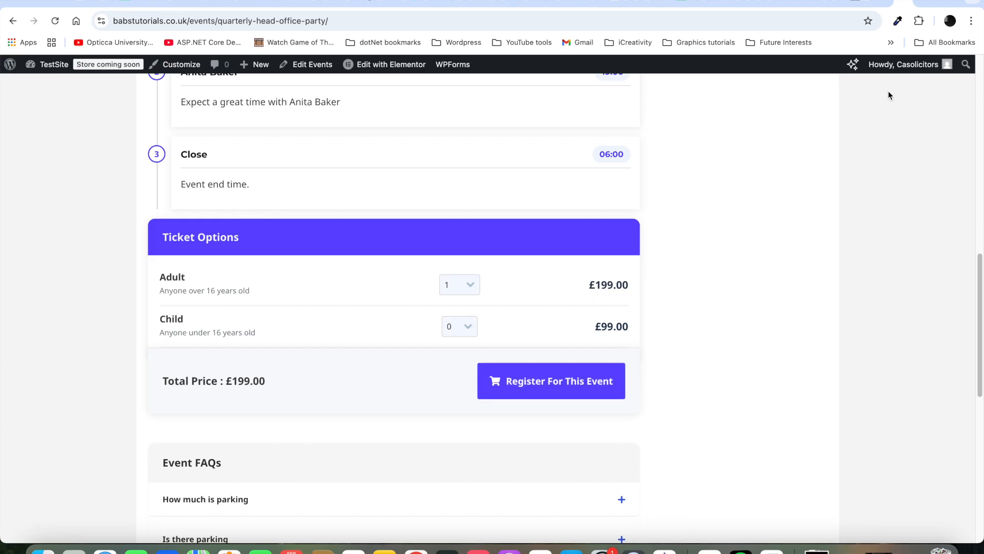
click(889, 1)
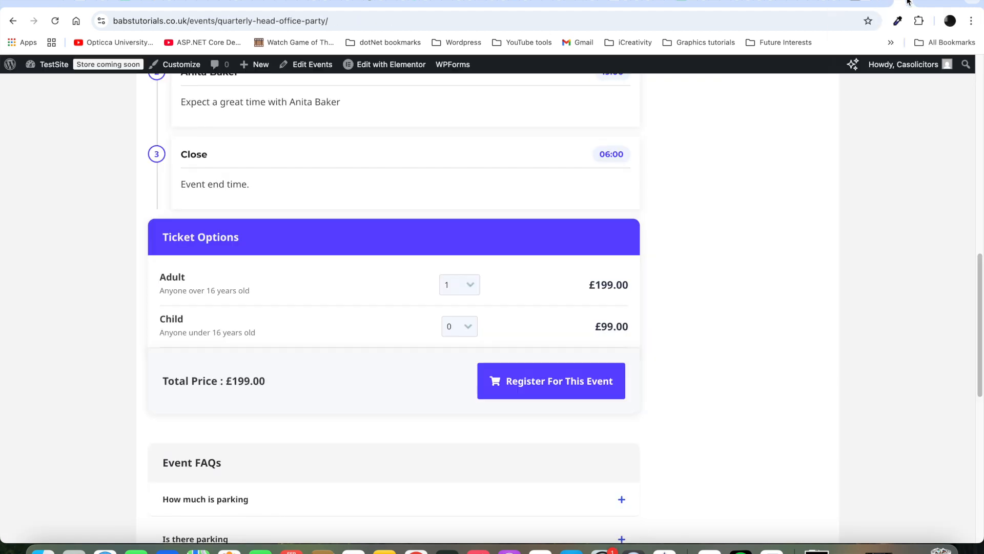
Step: Return to the event tab and open the About WordPress 6.8.2 page via the admin-bar logo
click(909, 3)
mouse_move(10, 65)
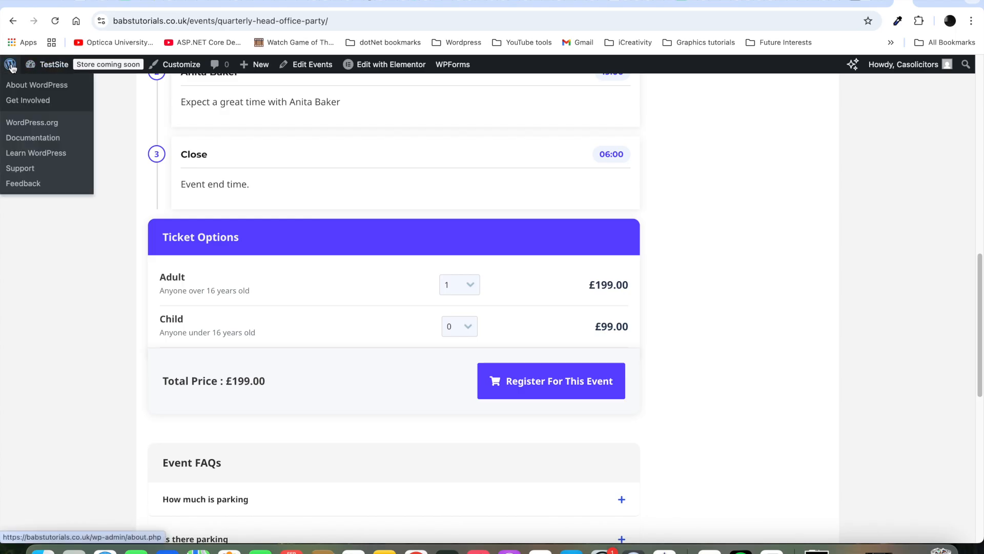
click(10, 65)
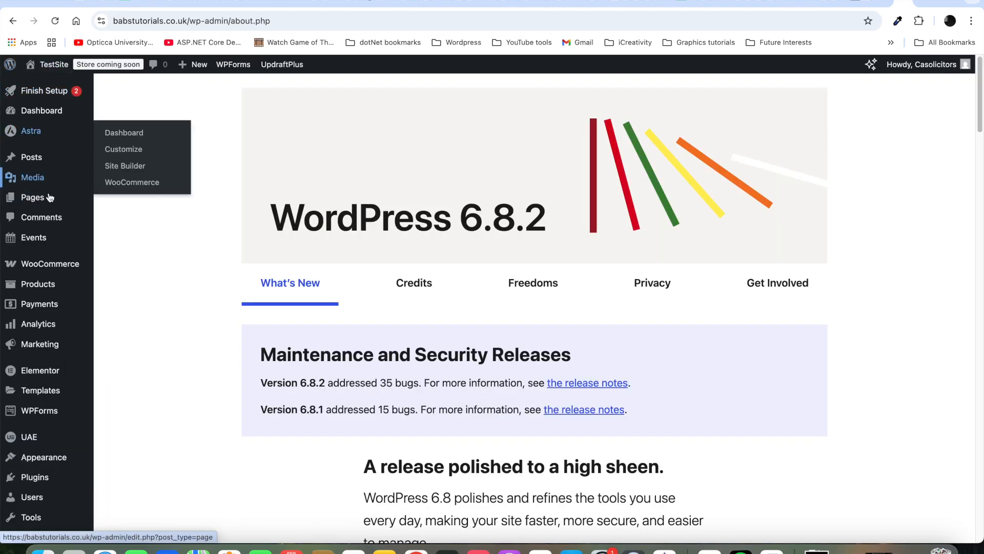
mouse_move(39, 201)
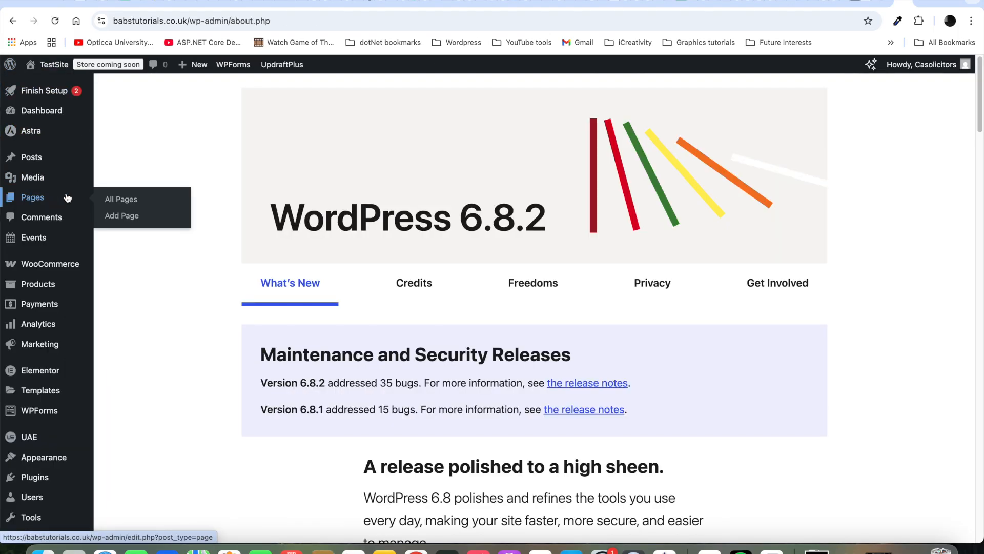
Step: From All Pages, view the live Events – Grid Style page showing the Quarterly Head Office Party
click(127, 204)
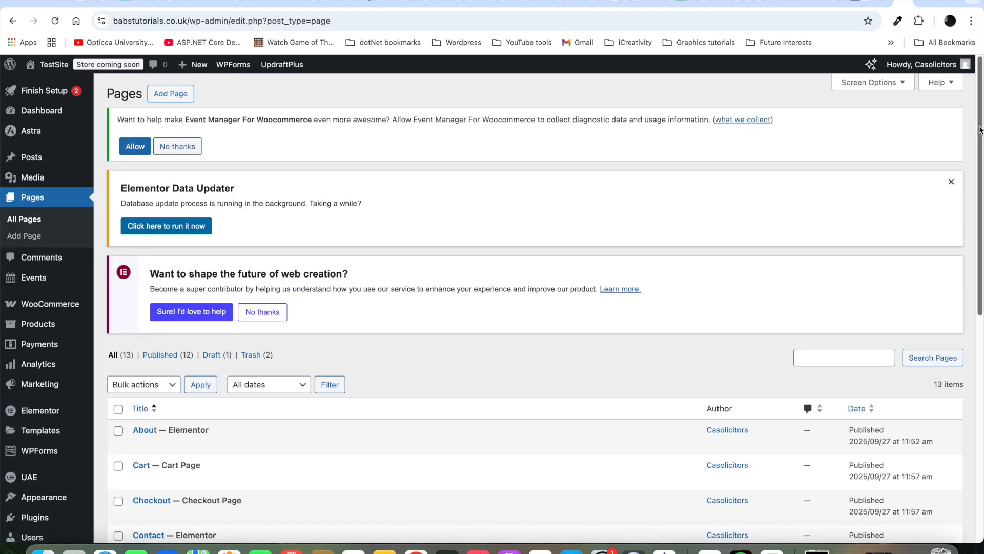
drag(981, 131, 980, 308)
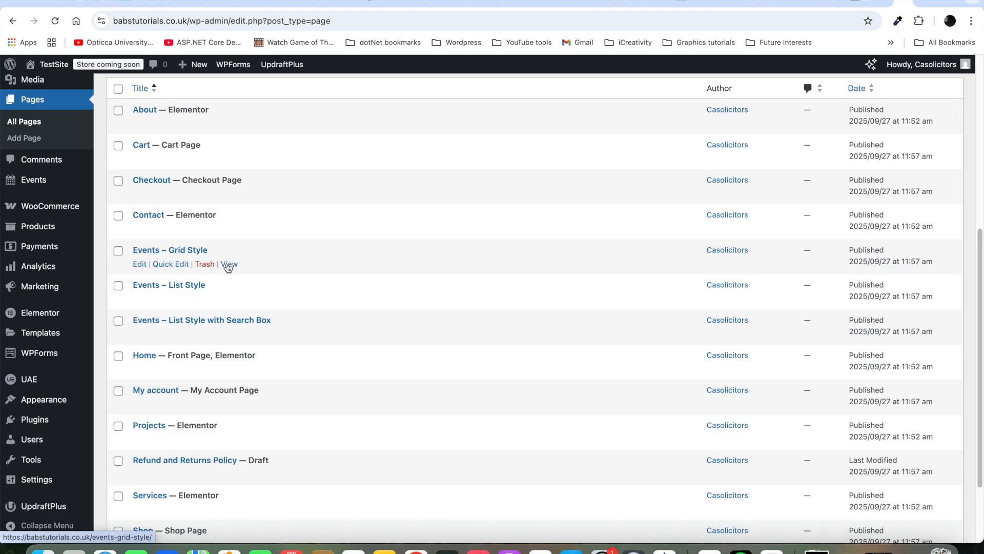
super+click(229, 265)
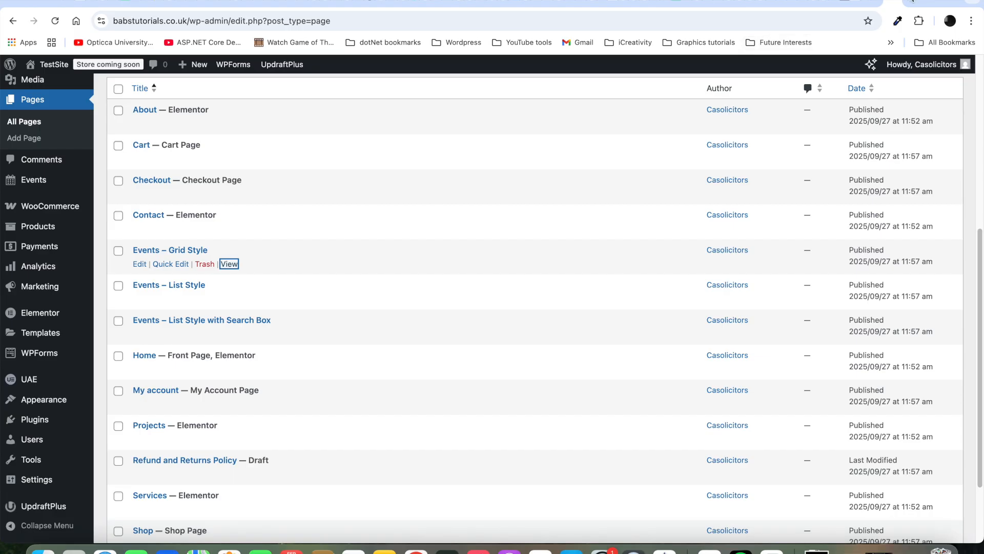
click(912, 1)
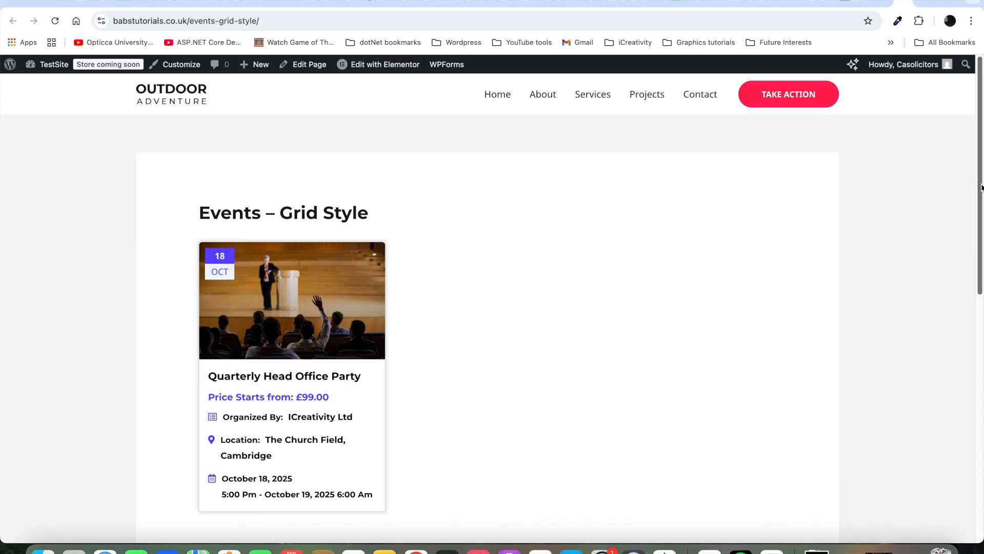
Step: Look over the live Events – Grid Style page, then return to the admin All Pages list
scroll(982, 187, down, 2)
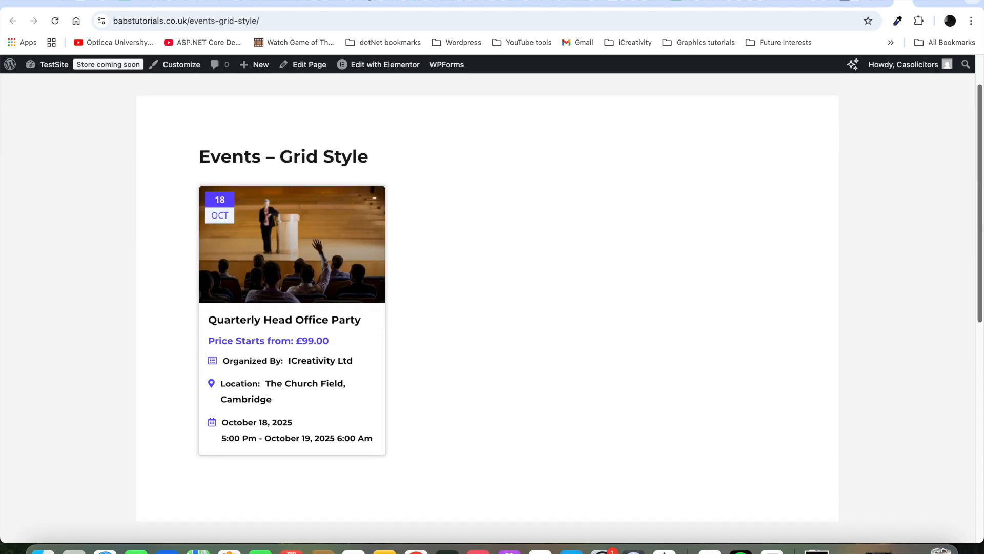
scroll(981, 187, up, 2)
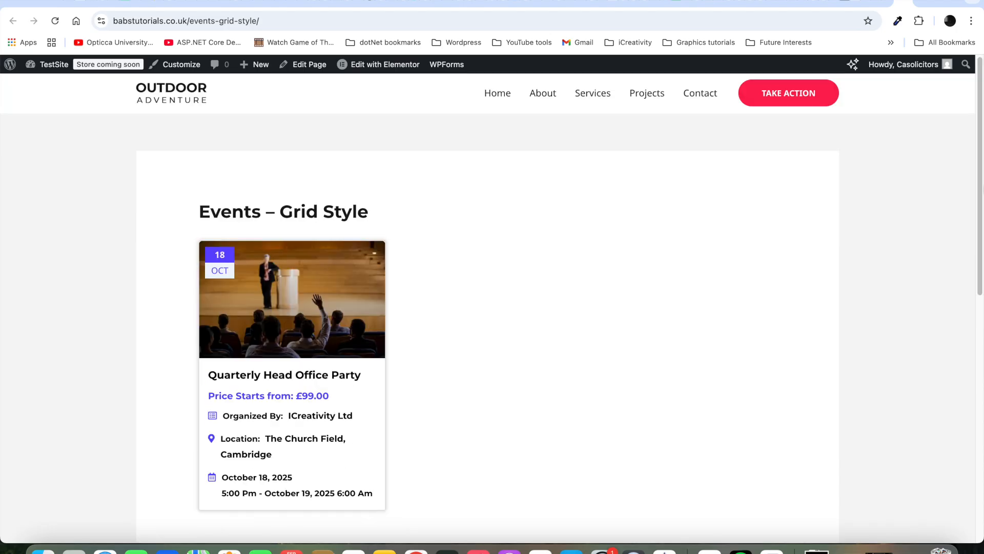
click(903, 4)
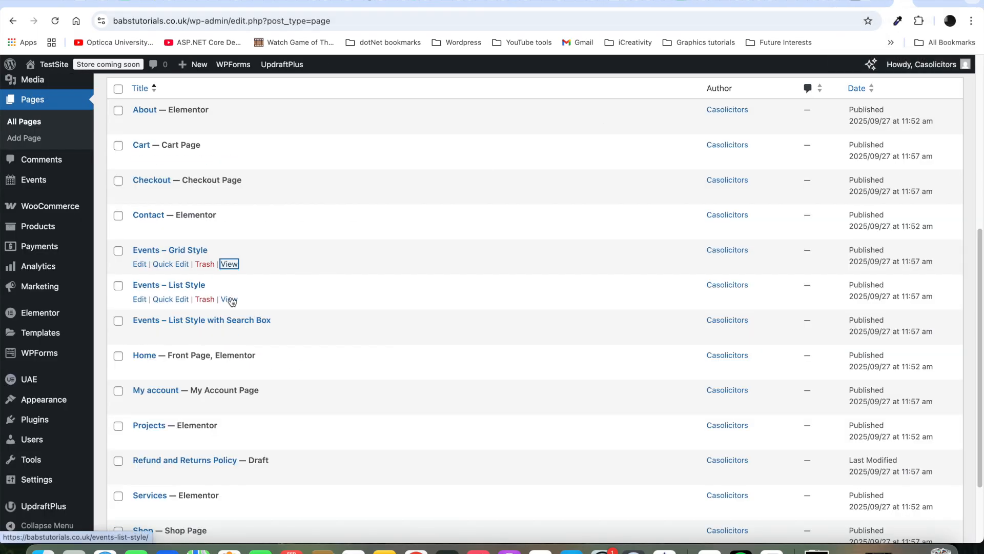
Step: Check the party on Events – List Style, then open Events – List Style with Search Box
click(230, 300)
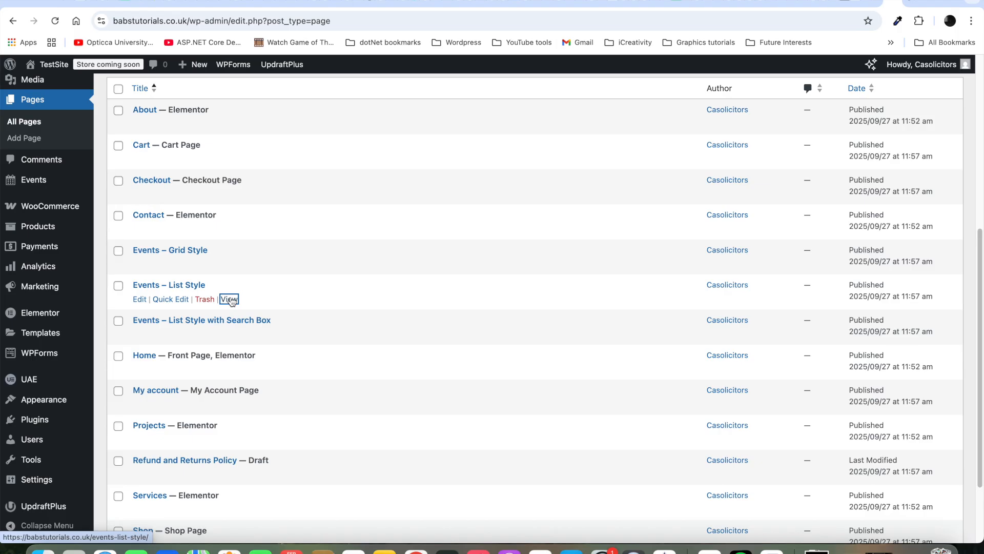
click(907, 2)
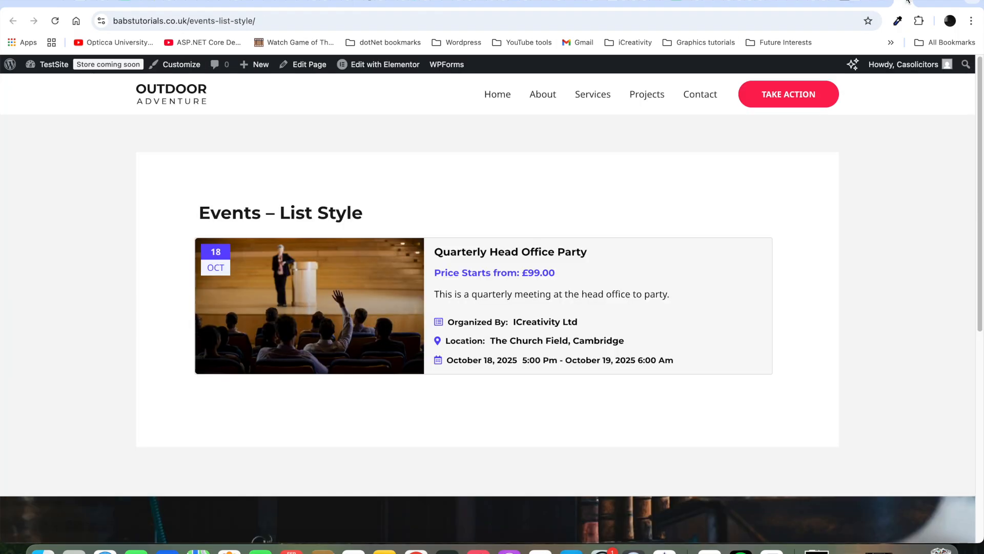
mouse_move(982, 108)
mouse_down()
mouse_move(981, 164)
mouse_move(982, 115)
mouse_up()
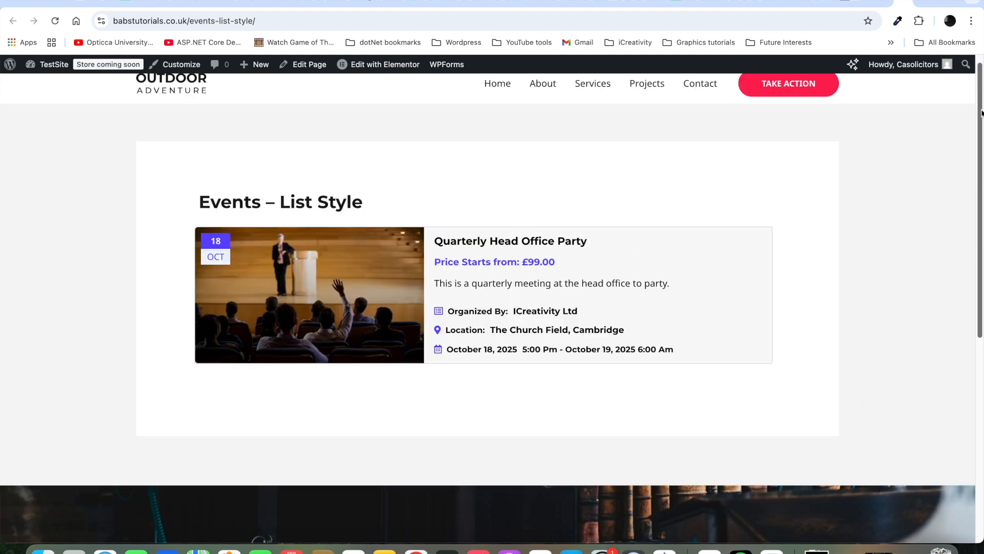
click(908, 2)
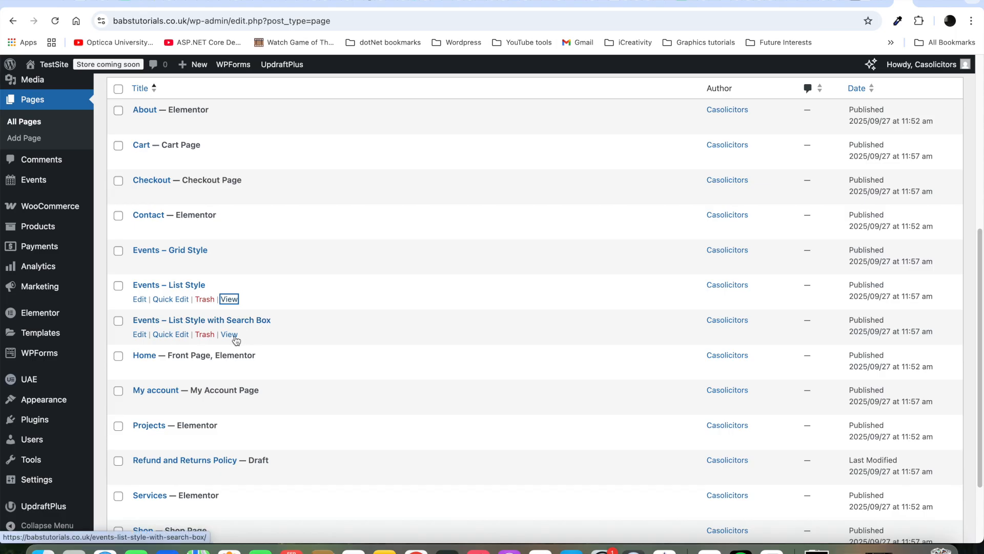
super+click(230, 334)
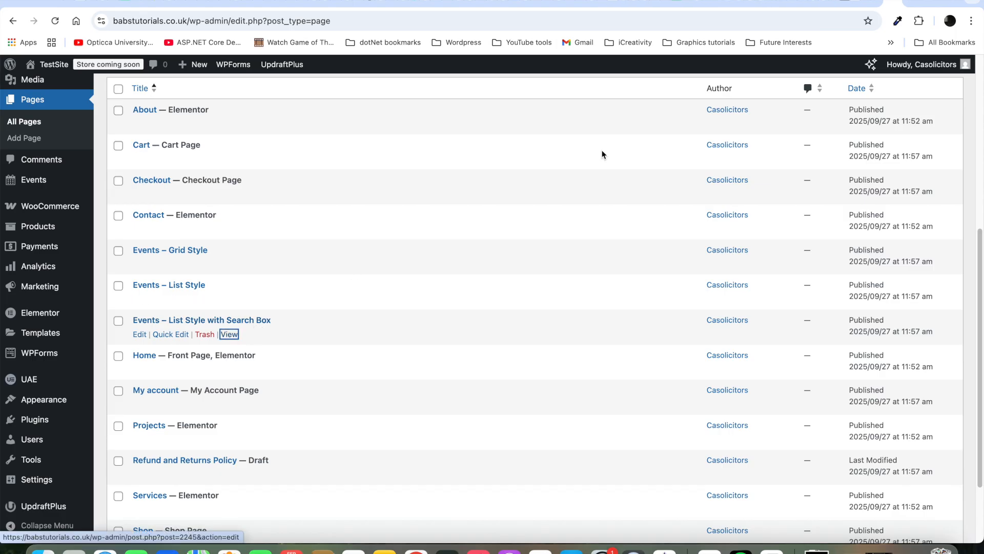
click(908, 2)
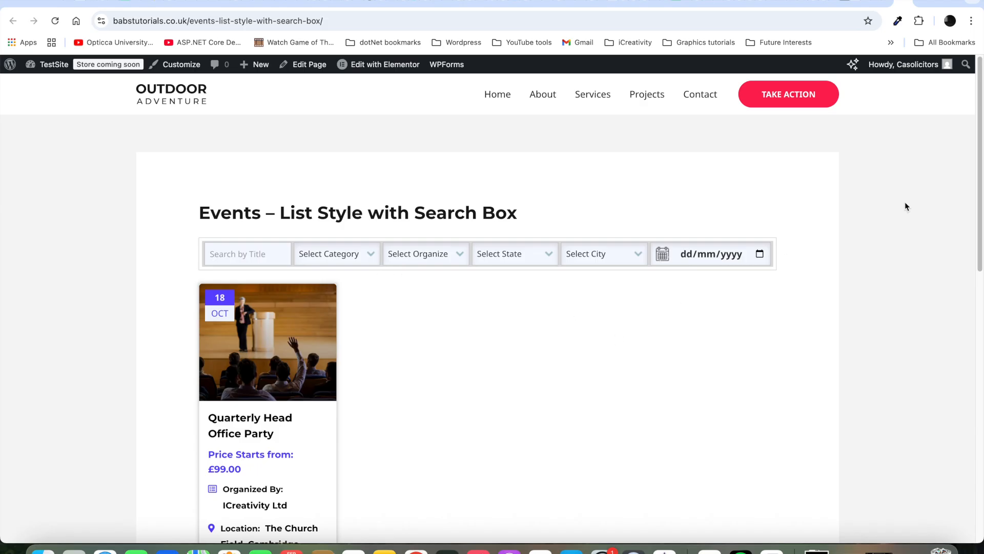
Step: Try the Business Event category filter, then reset the category to show all events
drag(982, 166, 981, 194)
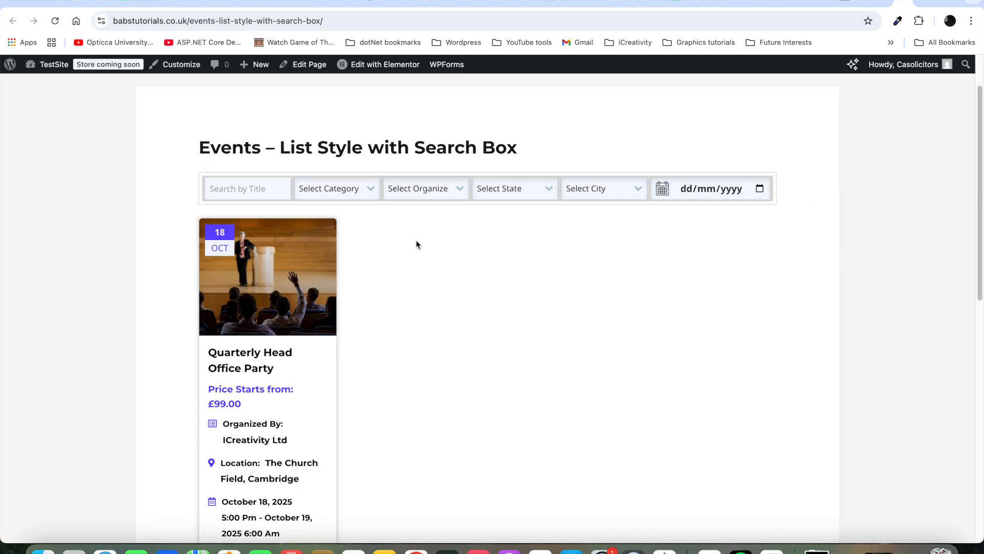
click(370, 190)
click(352, 203)
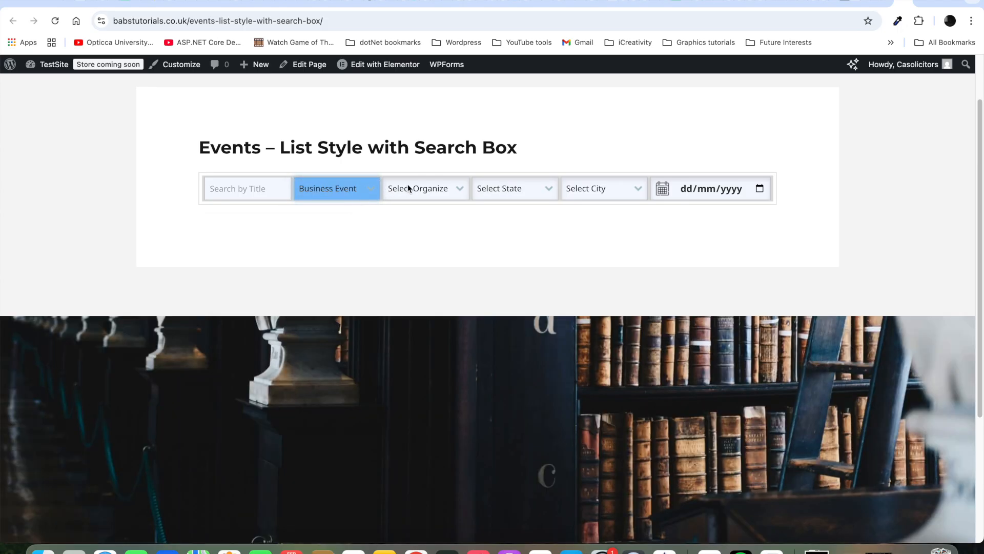
click(370, 188)
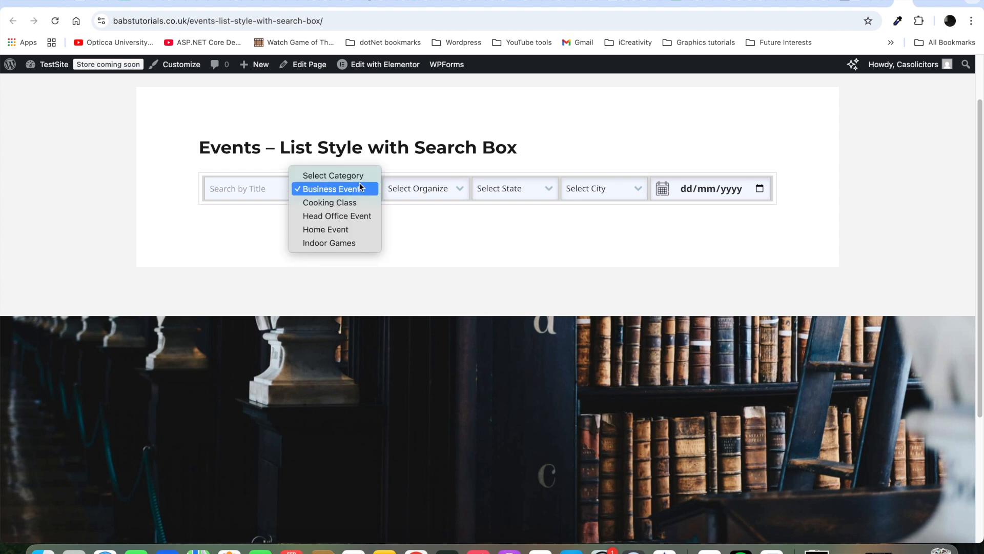
click(358, 177)
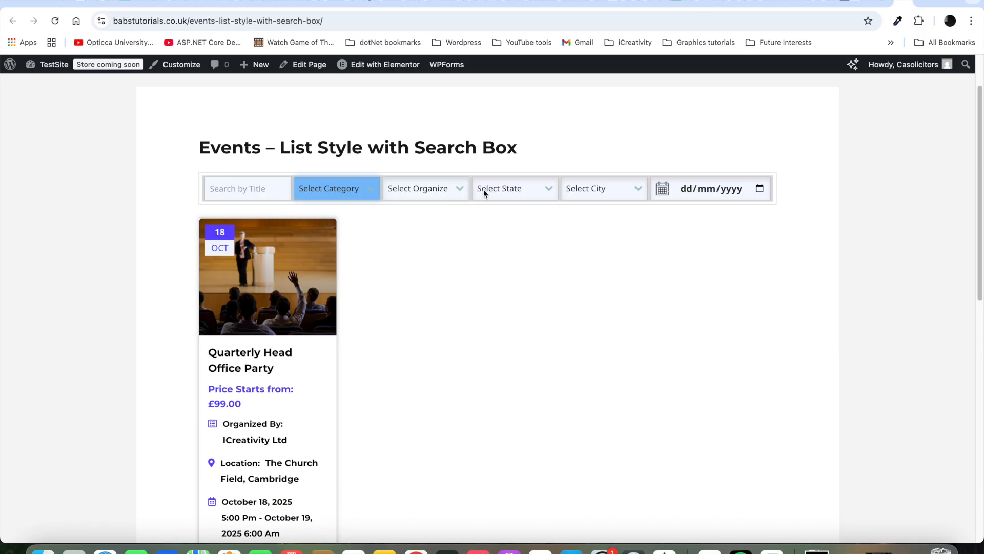
Step: Filter events by organizer, trying Duperstar LLC and then iCreativity Ltd
click(455, 189)
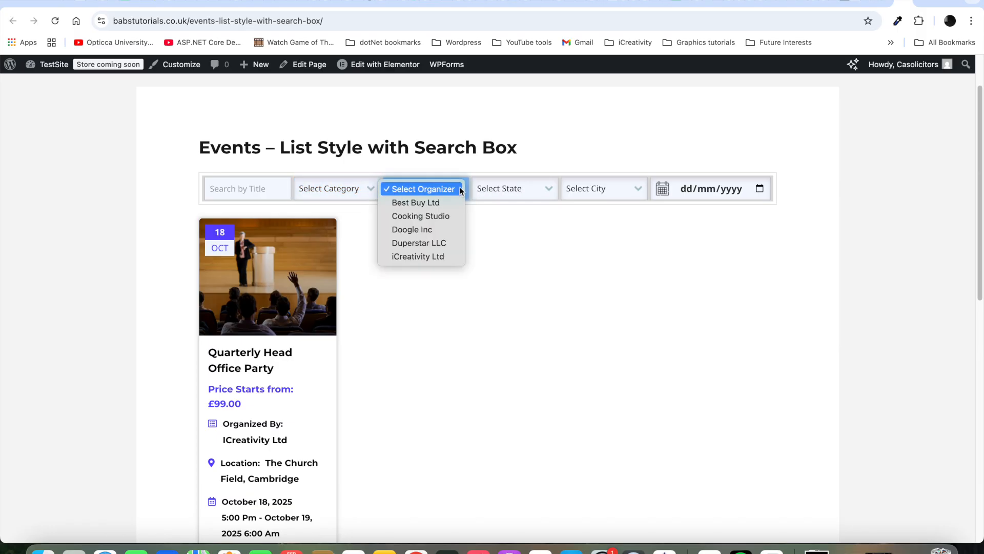
click(442, 242)
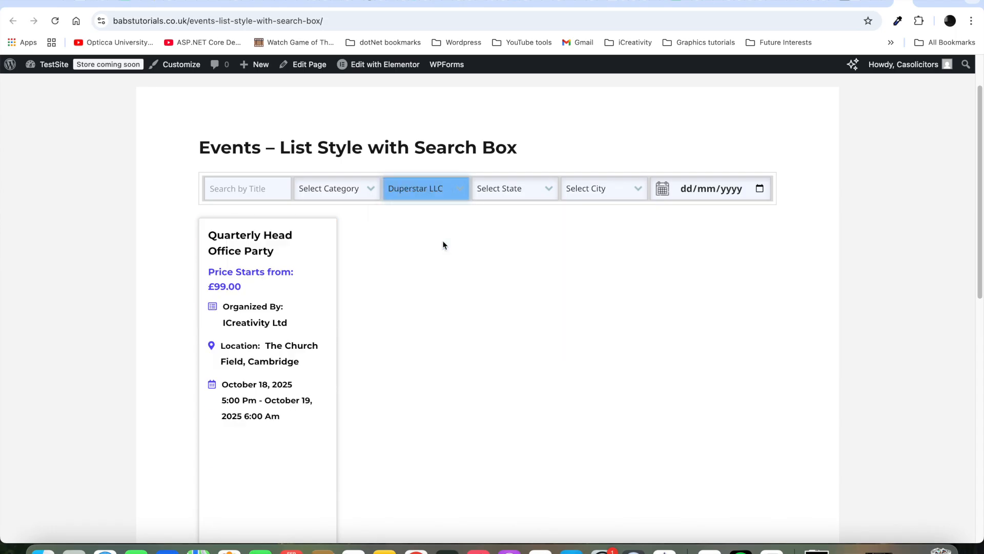
click(456, 192)
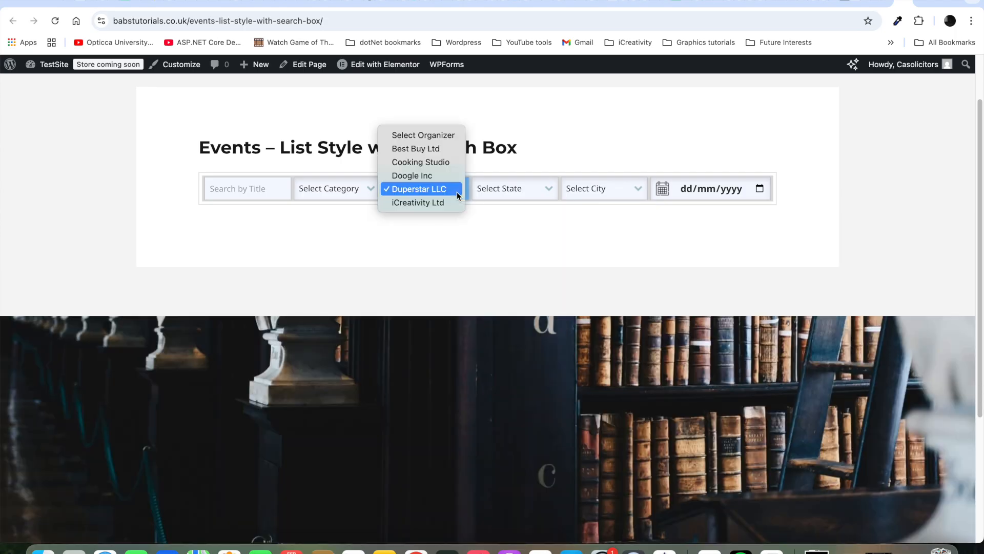
click(442, 202)
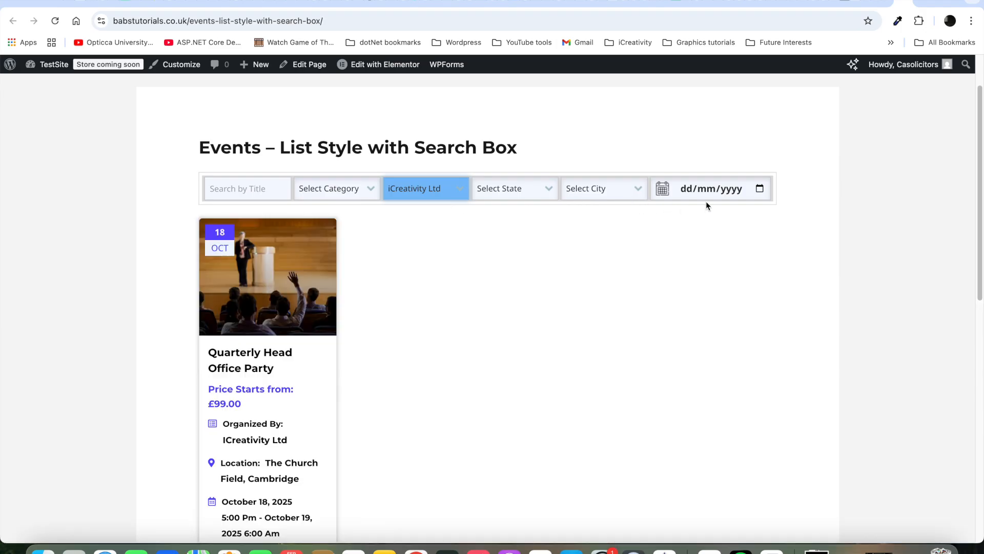
click(888, 1)
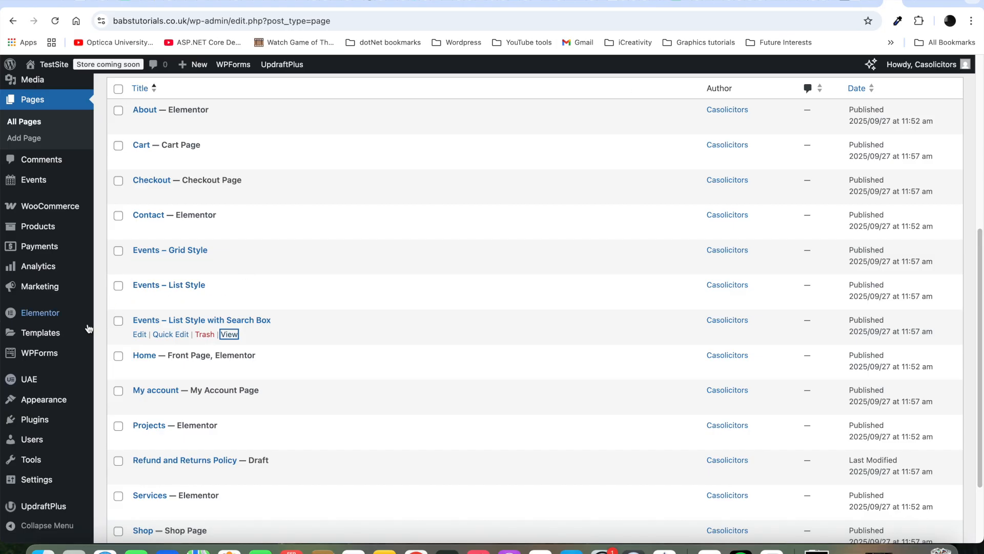
Step: Go to Events > Event Lists to show the dashboard with 9 total events
mouse_move(83, 336)
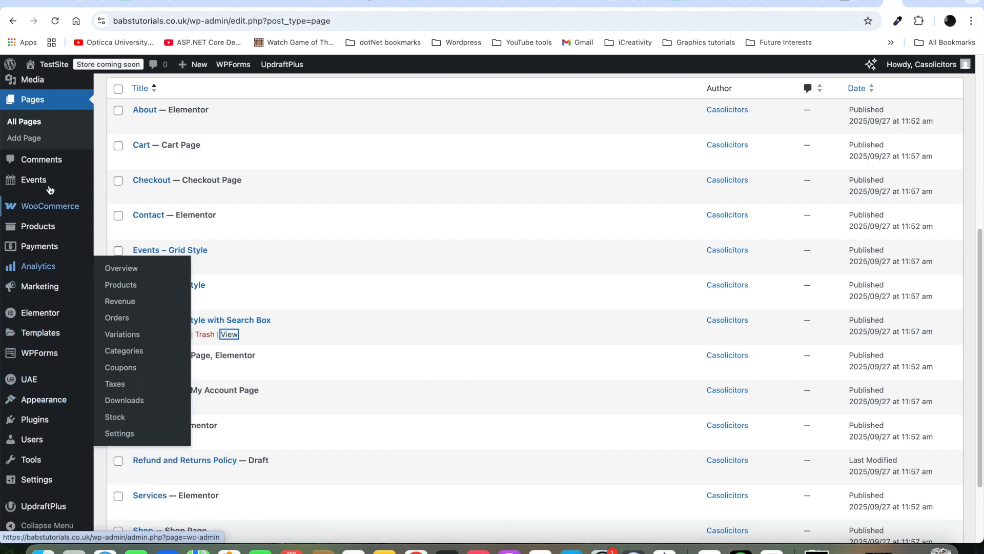
mouse_move(57, 184)
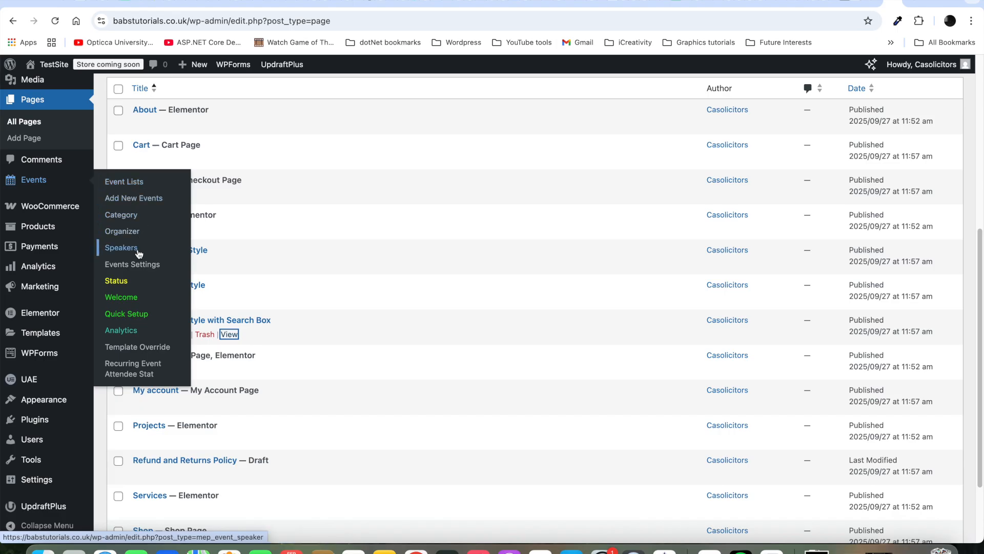
click(149, 185)
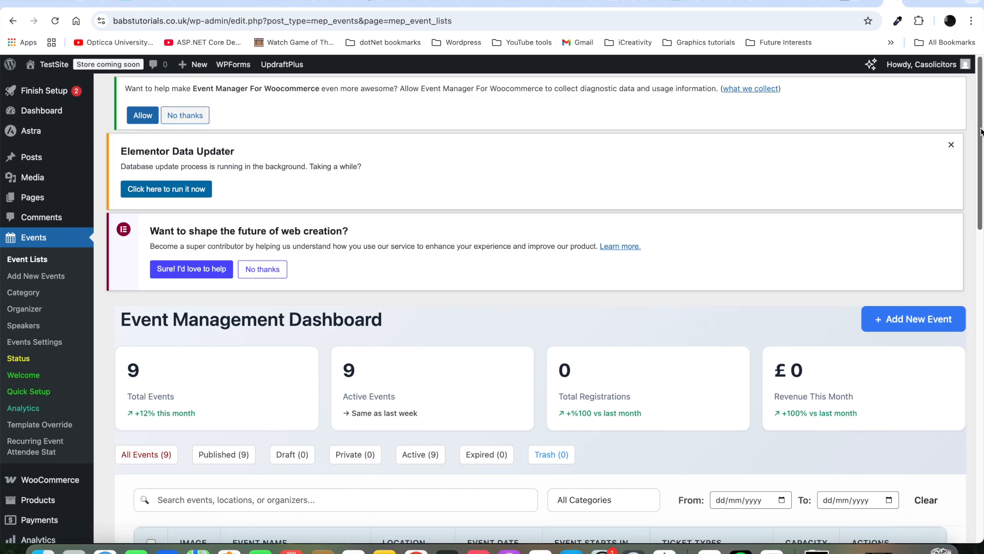
Step: View the Quarterly Head Office Party from the events table on its public page
drag(980, 132, 970, 225)
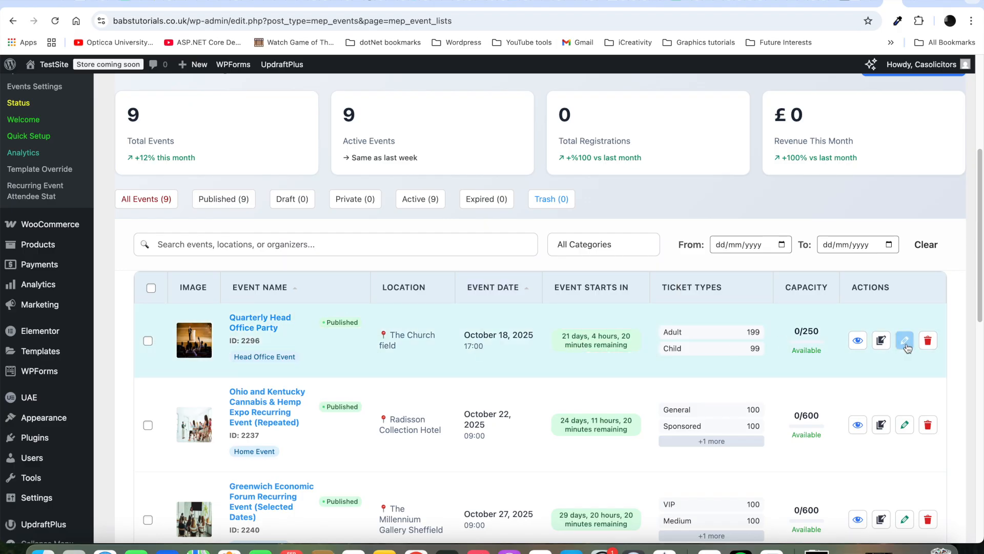
super+click(863, 343)
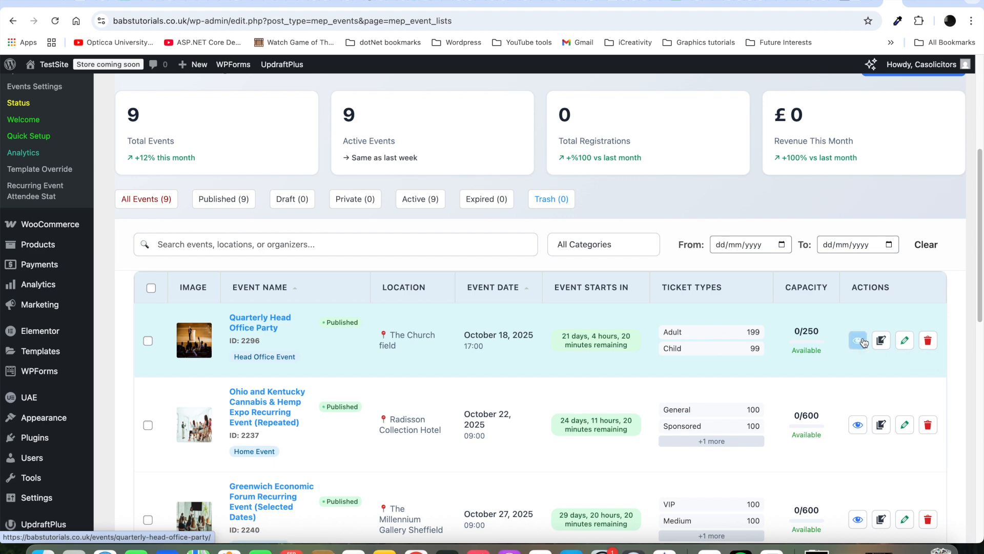
click(912, 4)
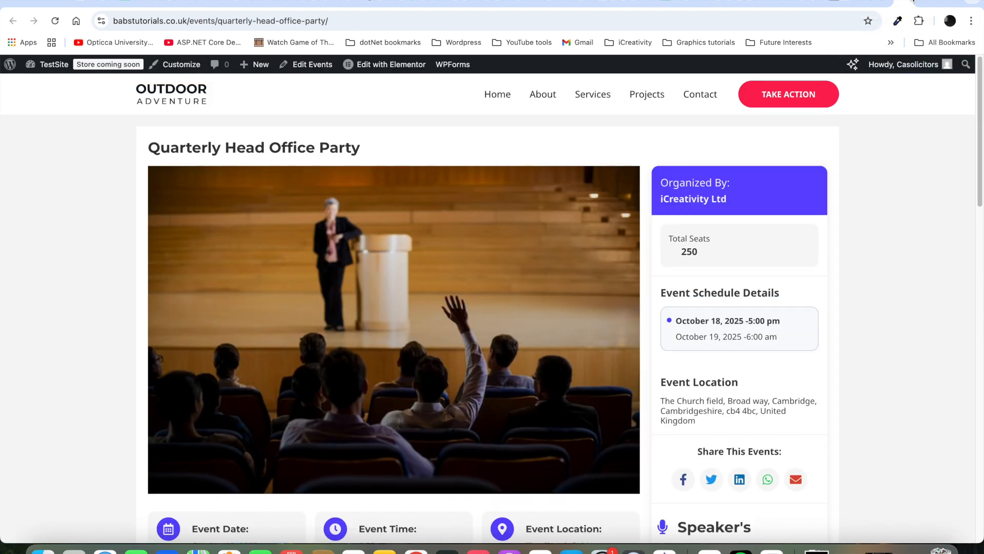
Step: Select 2 Adult and 1 Child tickets (£497.00) and register for the event
drag(979, 108, 981, 312)
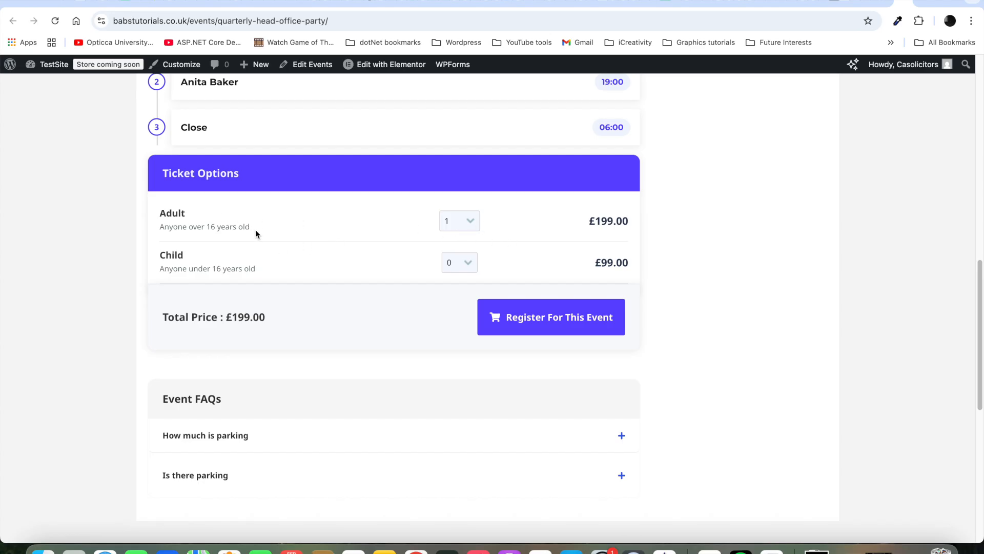
click(470, 222)
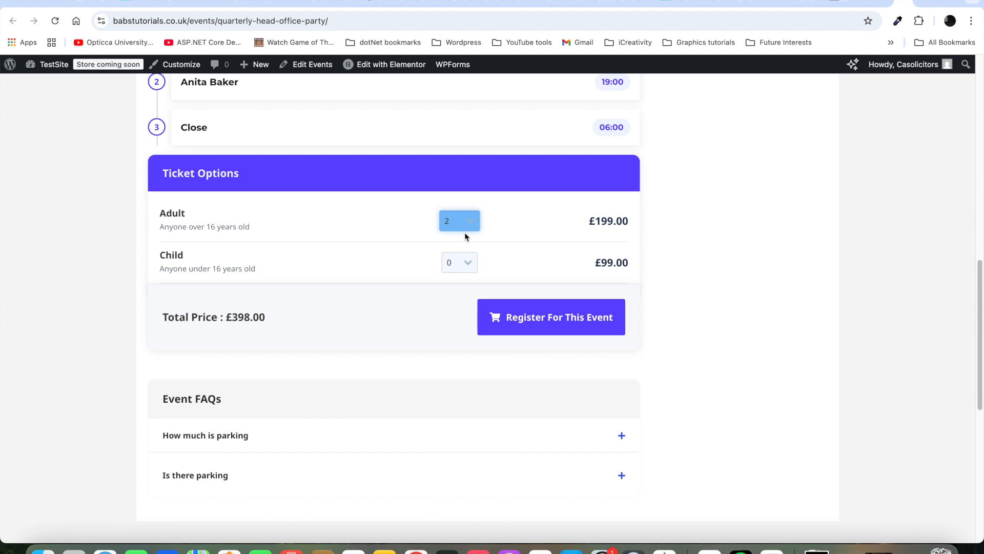
click(468, 263)
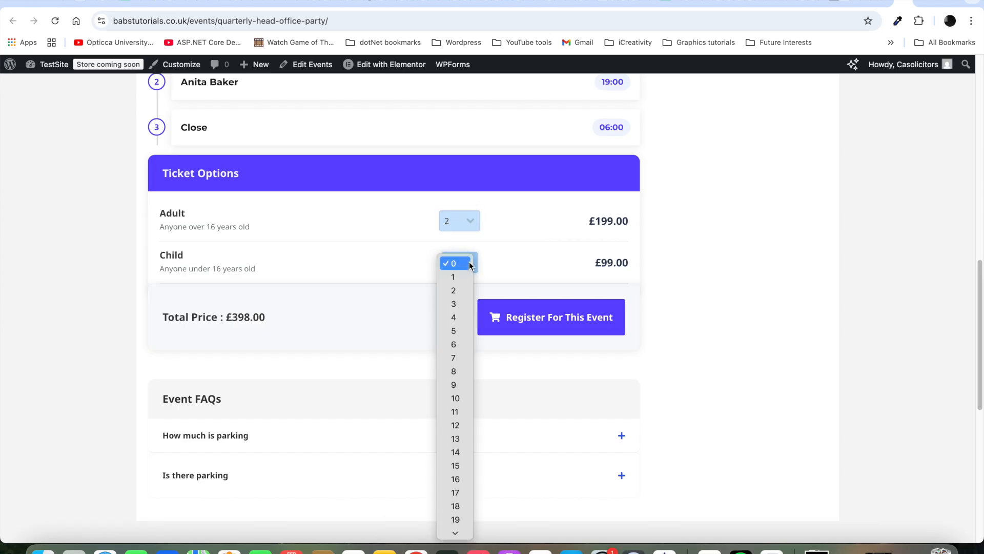
click(461, 279)
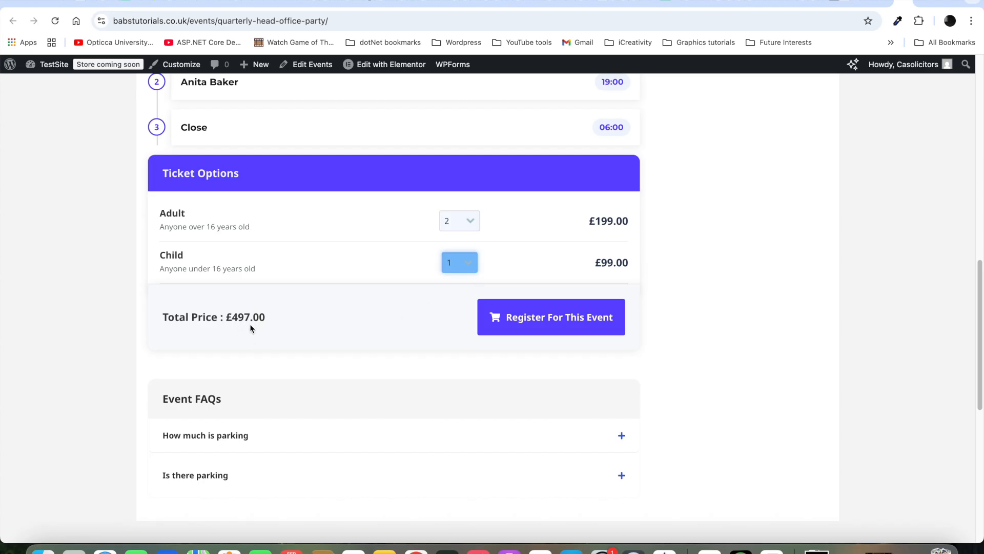
click(565, 321)
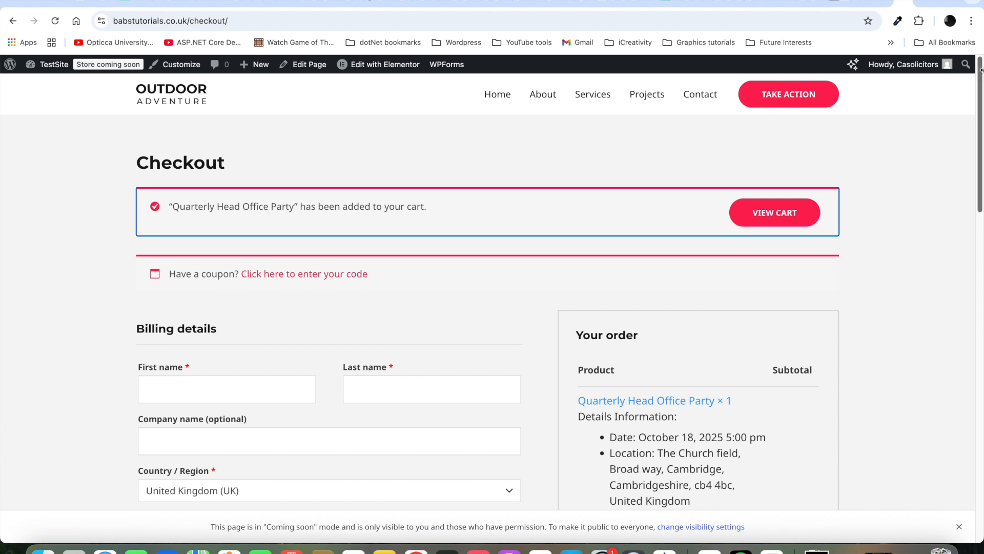
Step: Scroll through the checkout to review the £497.00 Quarterly Head Office Party order
drag(981, 83, 961, 194)
scroll(960, 195, down, 3)
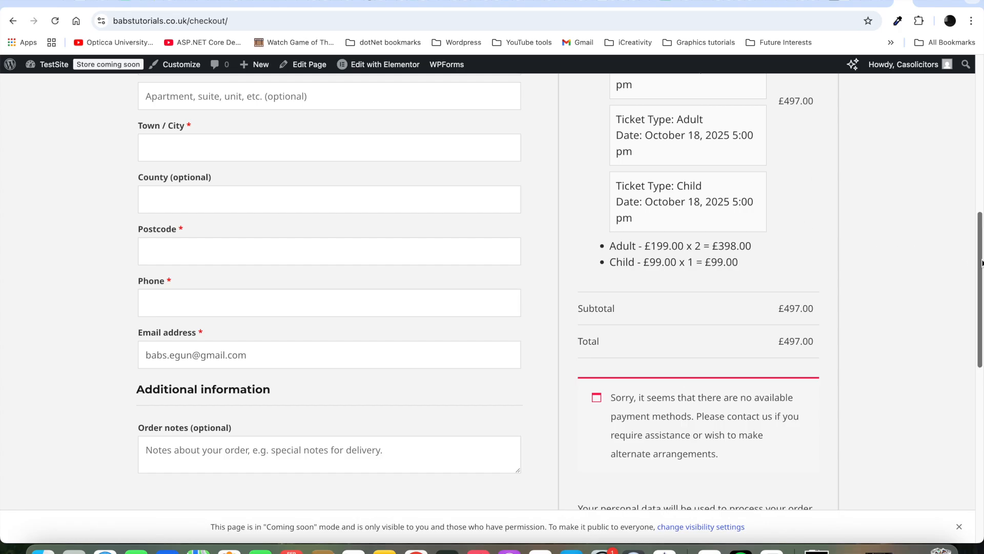
drag(980, 270, 970, 317)
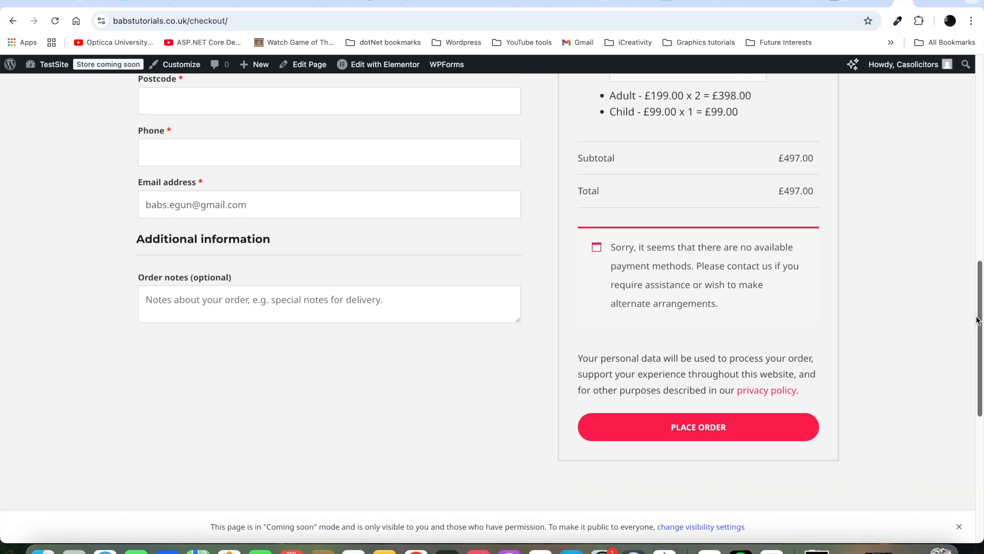
drag(978, 325, 981, 128)
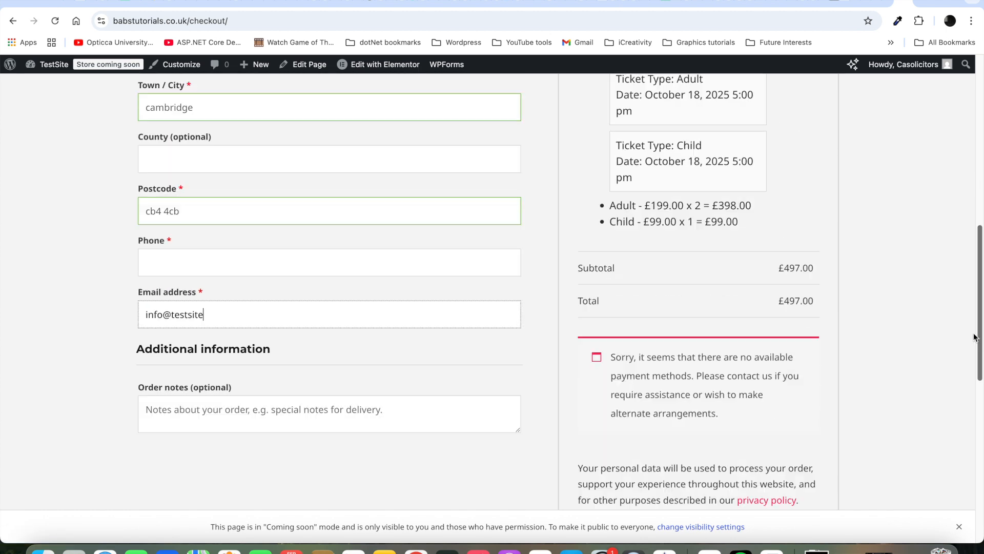
Step: Place the order with the billing details and read the 'Invalid payment method.' error
scroll(971, 376, down, 3)
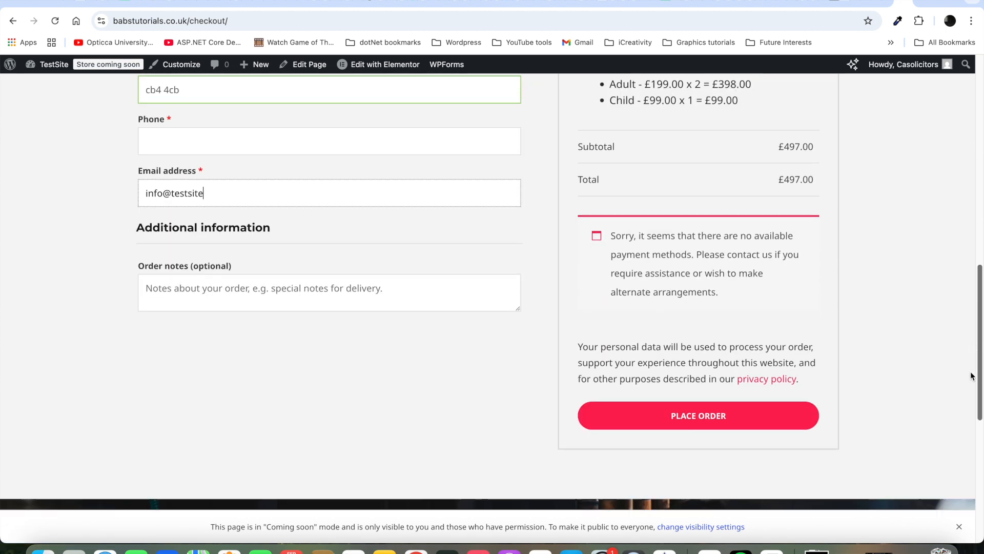
click(724, 381)
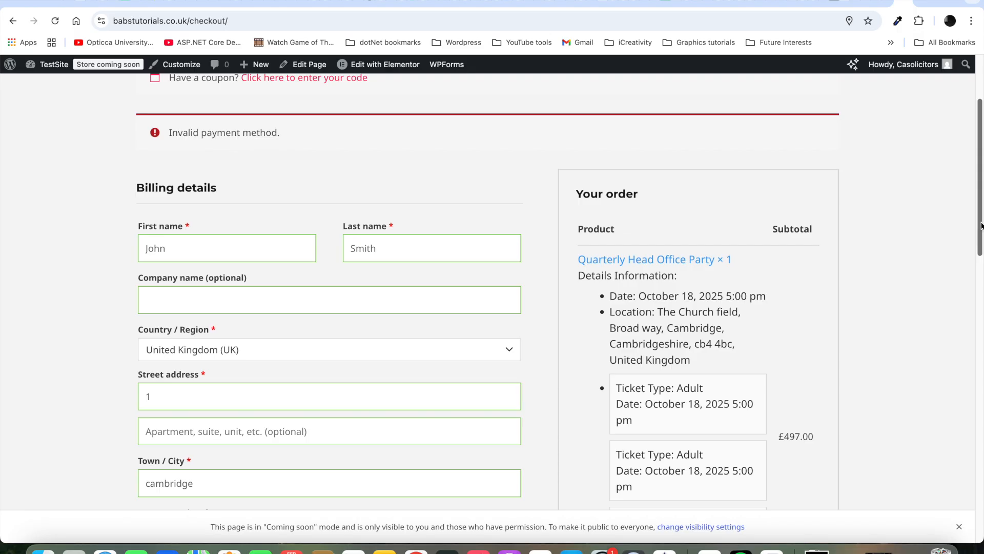
scroll(980, 225, up, 5)
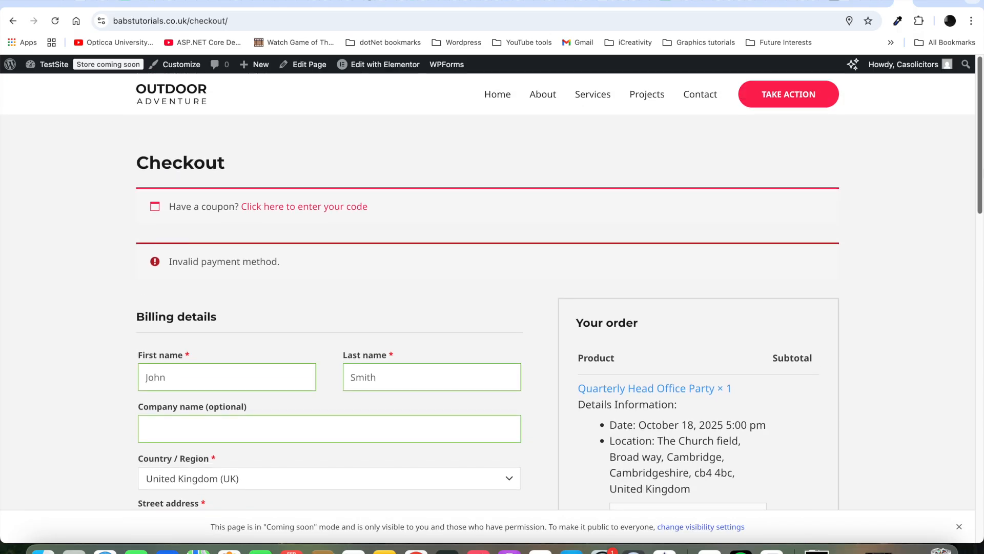
scroll(980, 226, down, 3)
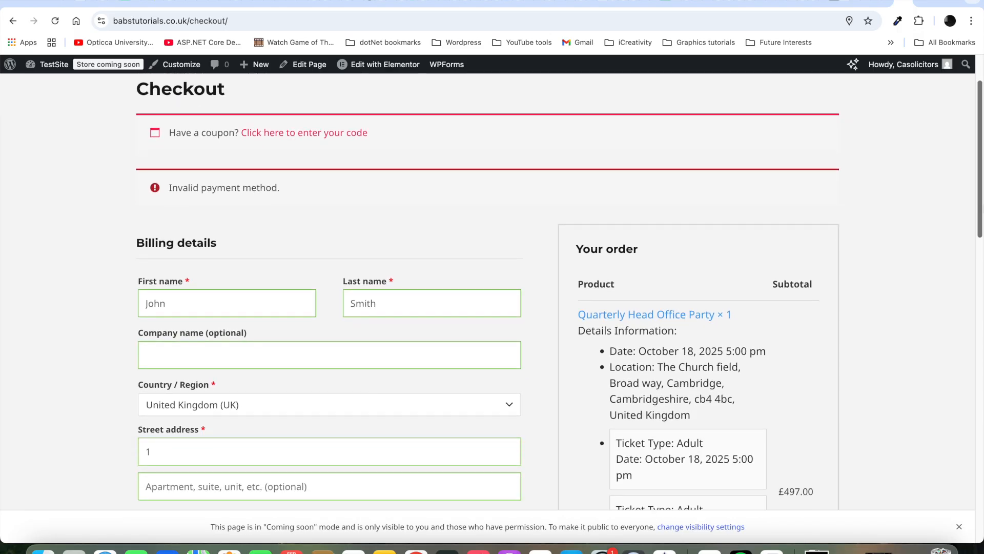
scroll(976, 225, down, 10)
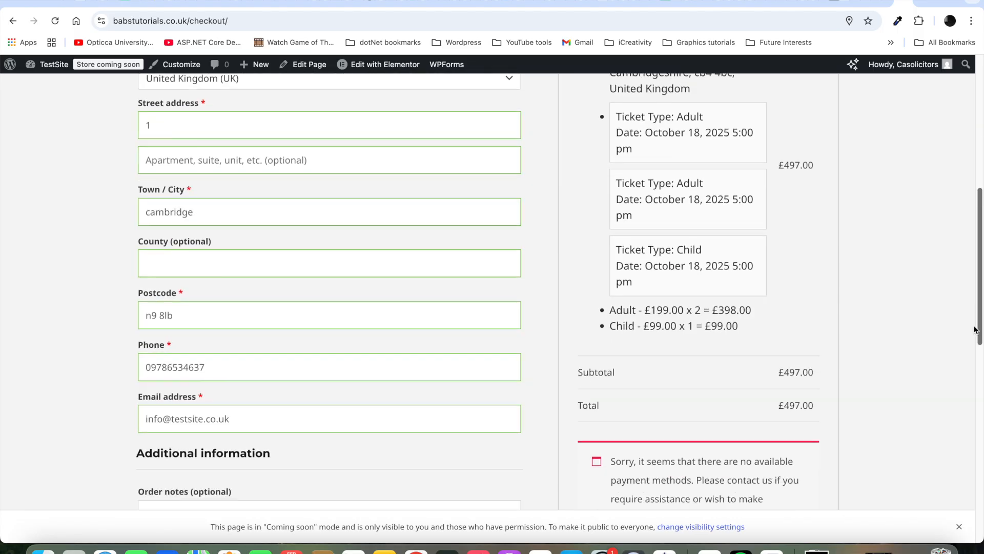
scroll(975, 358, up, 9)
scroll(980, 167, up, 3)
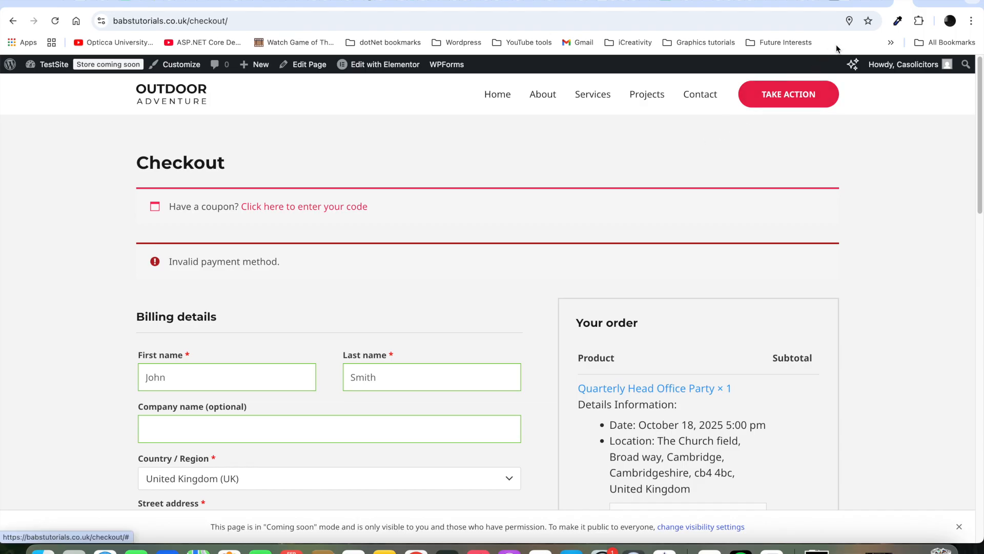
Step: Close the checkout and return to the admin Event Lists, briefly checking the public events page
click(907, 1)
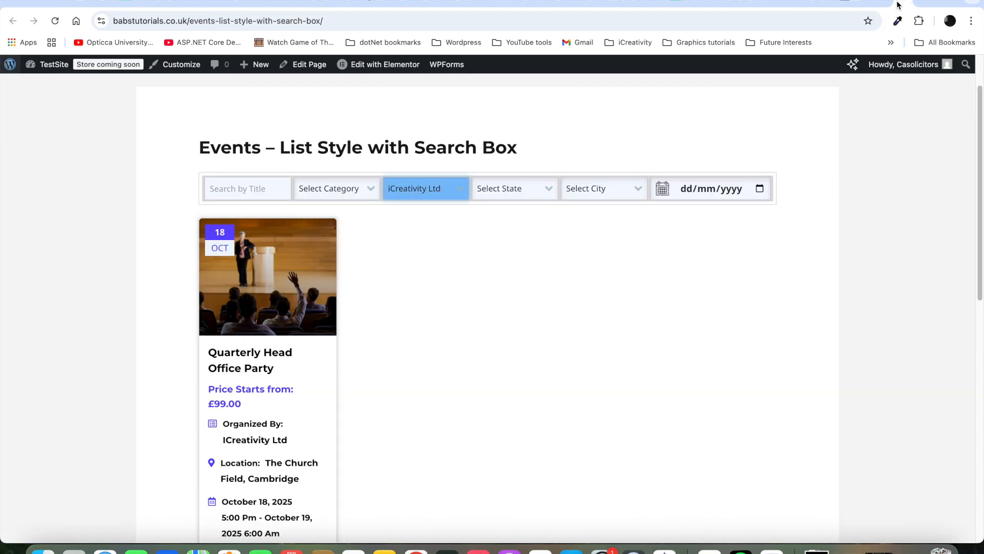
click(899, 5)
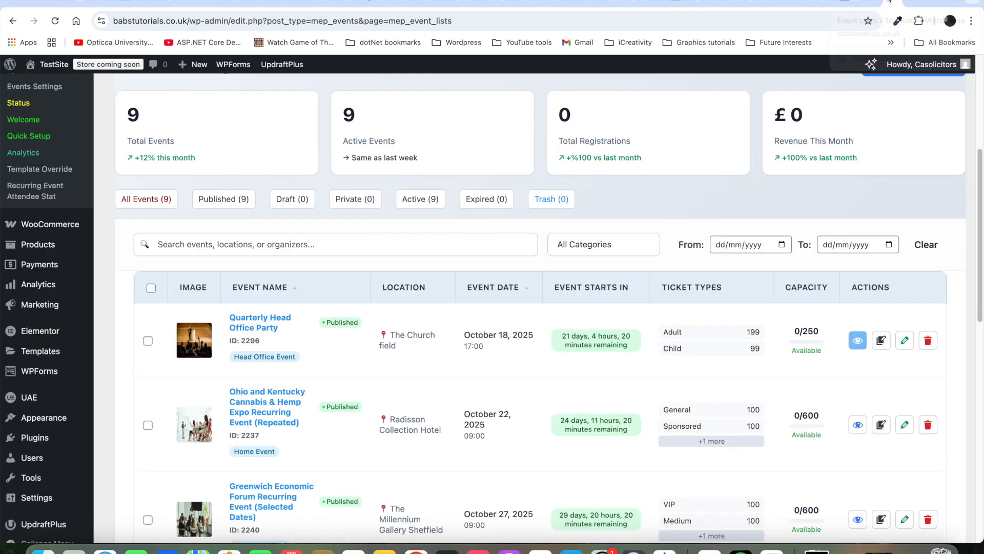
click(910, 2)
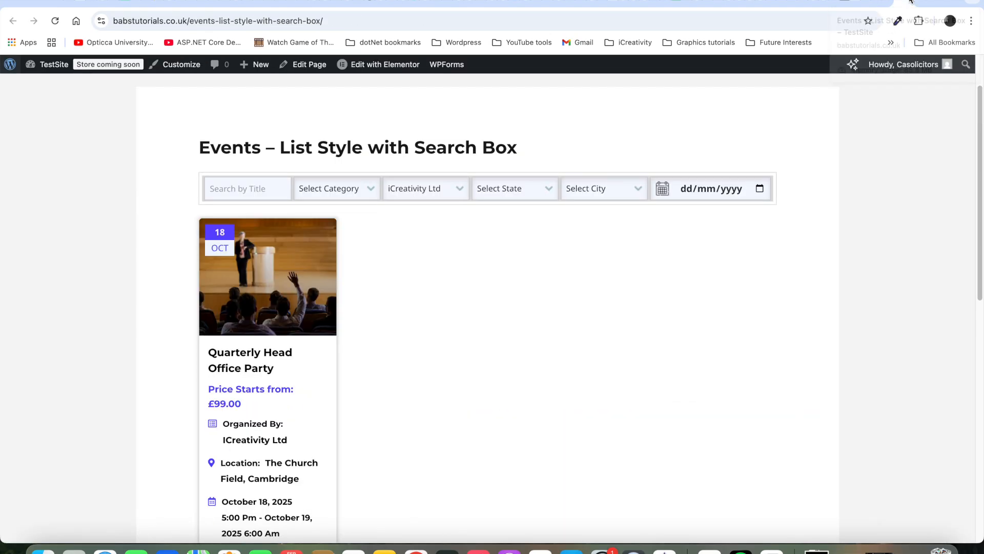
click(906, 2)
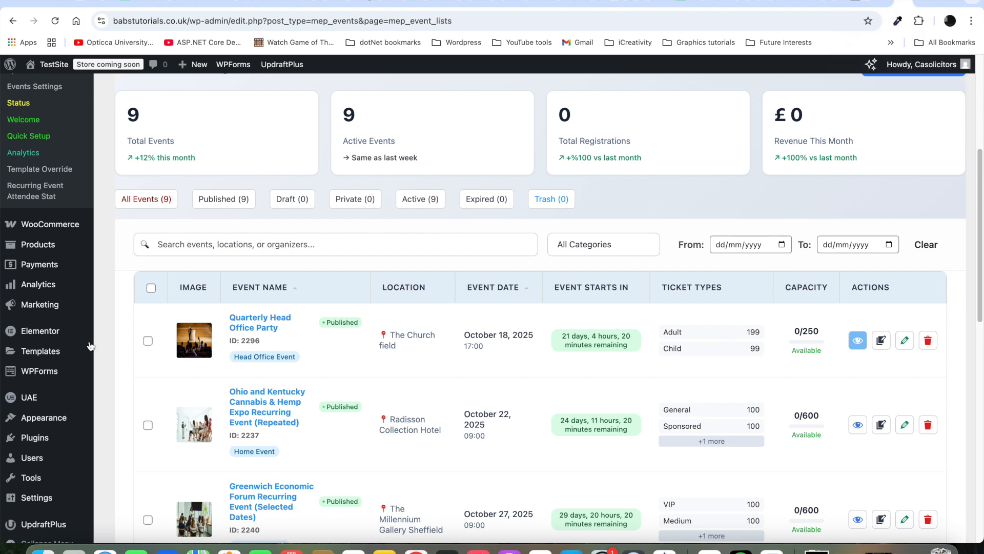
mouse_move(44, 420)
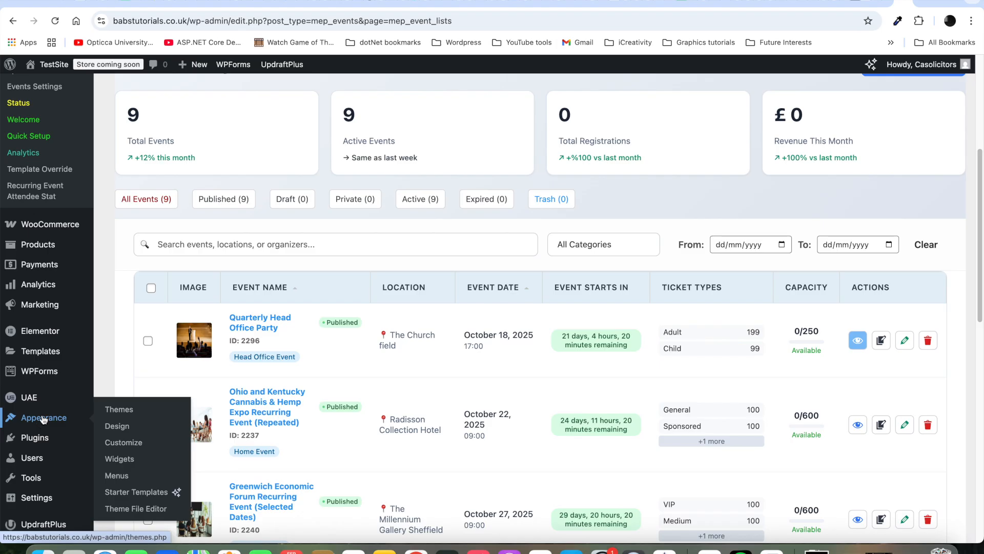
Step: Add the 'Events – List Style with Search Box' page to the main menu
click(122, 476)
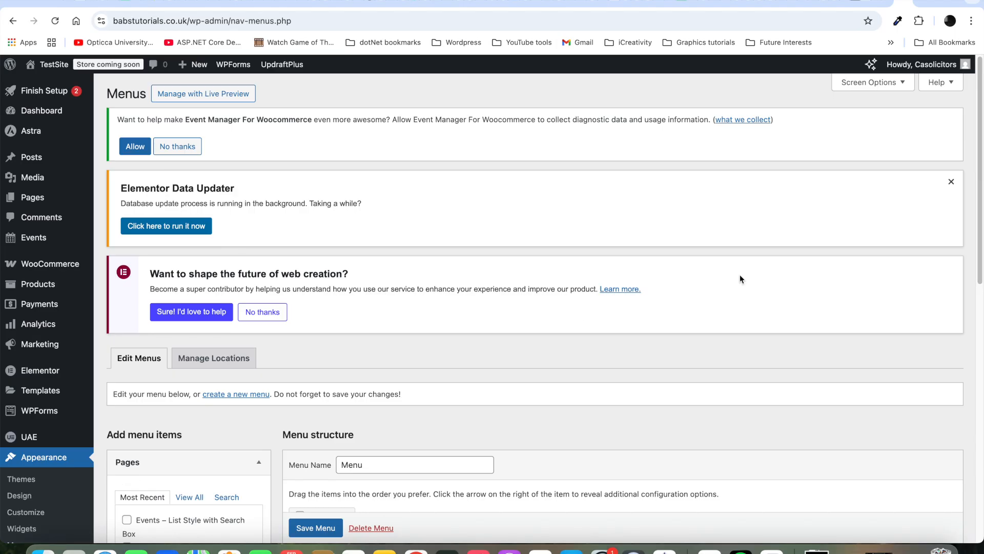
drag(980, 200, 964, 329)
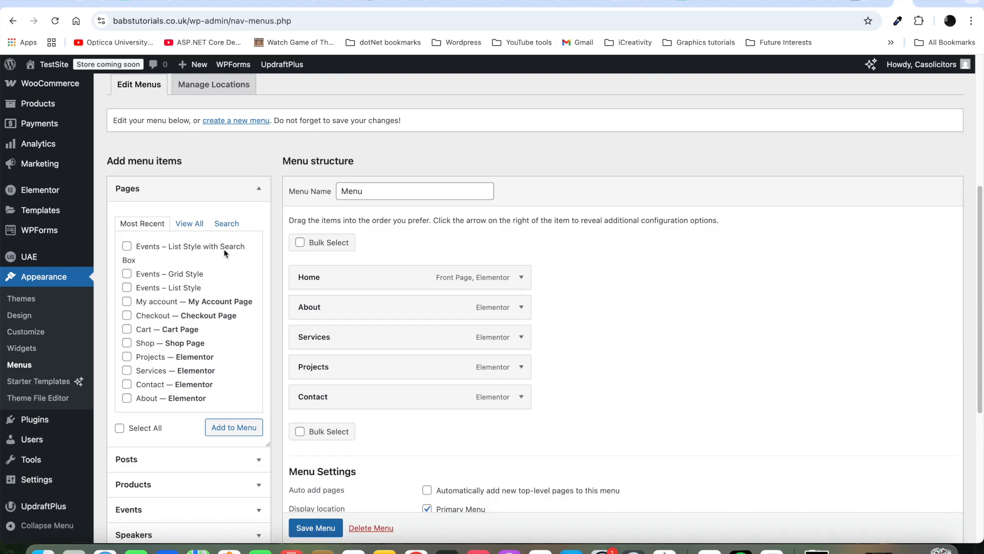
click(129, 248)
click(227, 432)
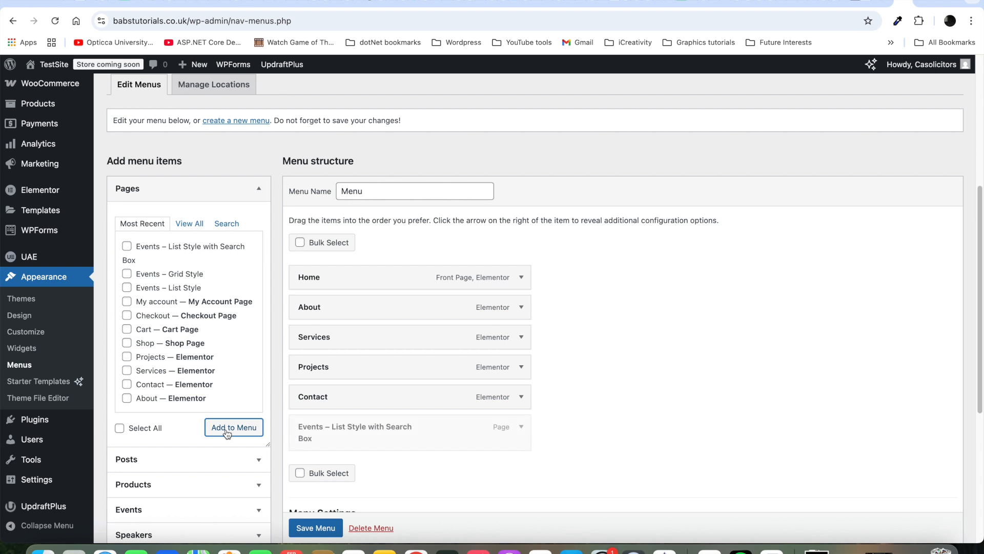
Step: Shorten the new item's navigation label to 'Events' and save the menu
click(520, 428)
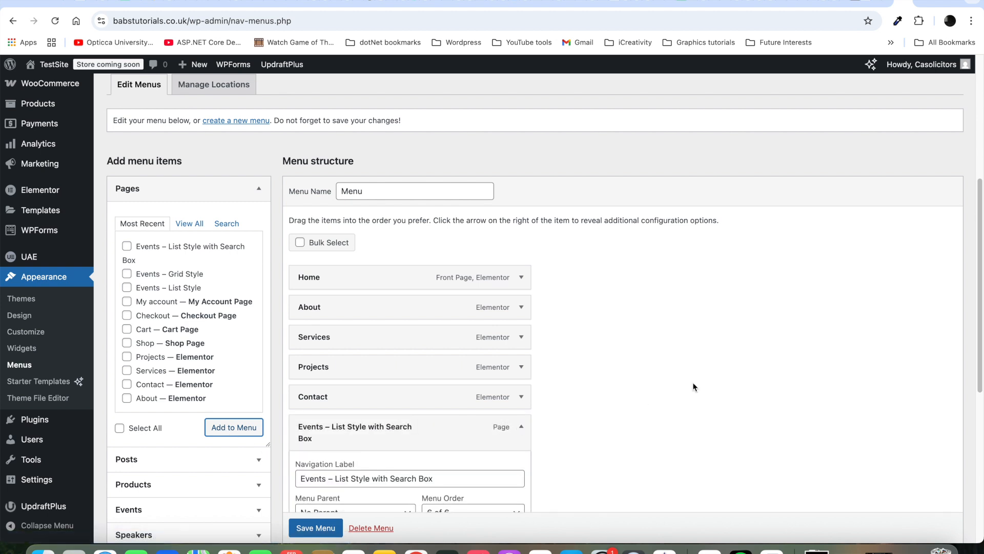
drag(983, 252, 983, 314)
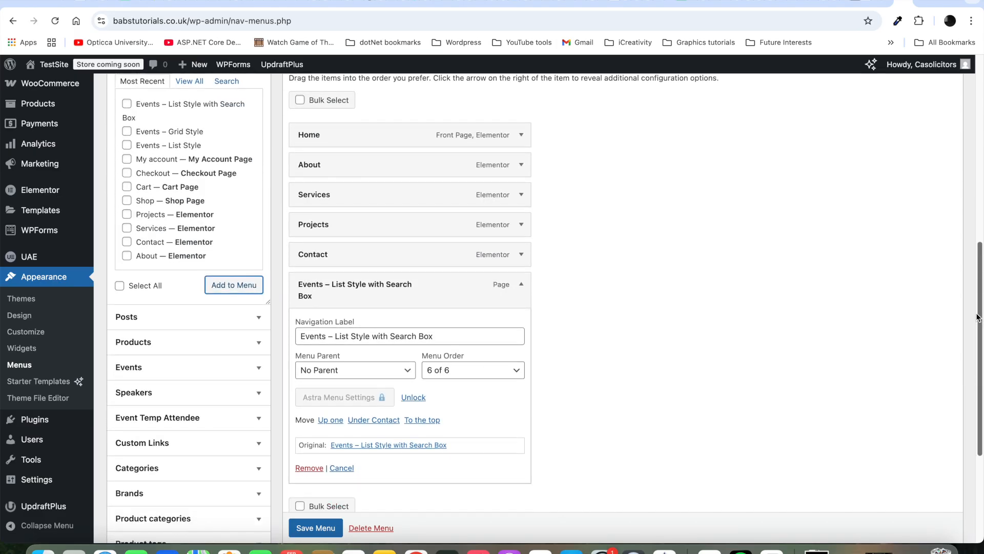
double_click(332, 335)
drag(355, 336, 460, 339)
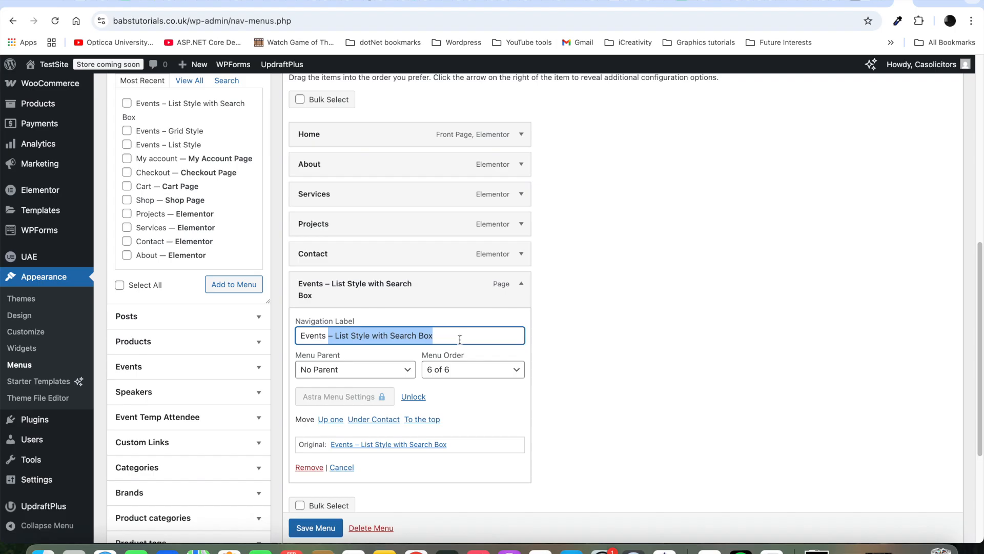
key(BackSpace)
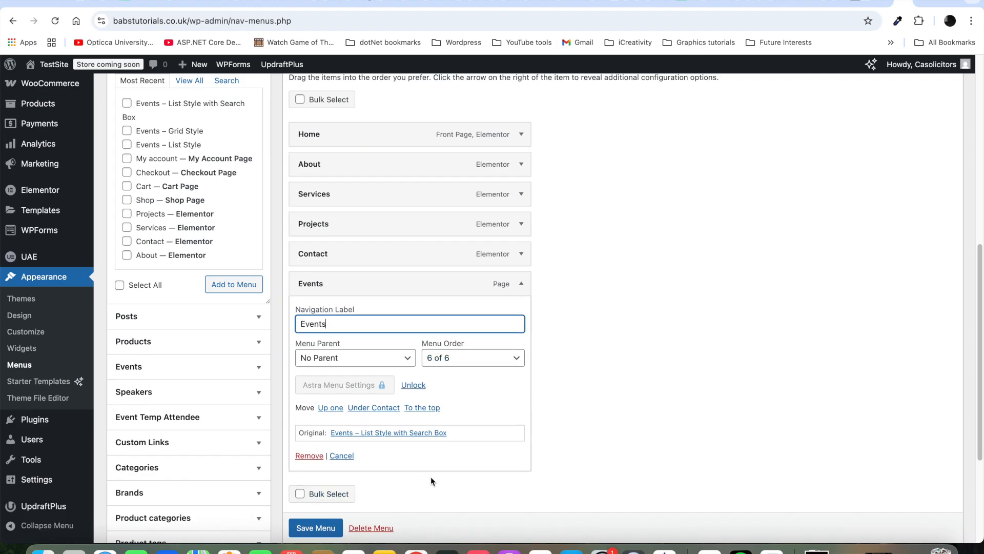
click(330, 532)
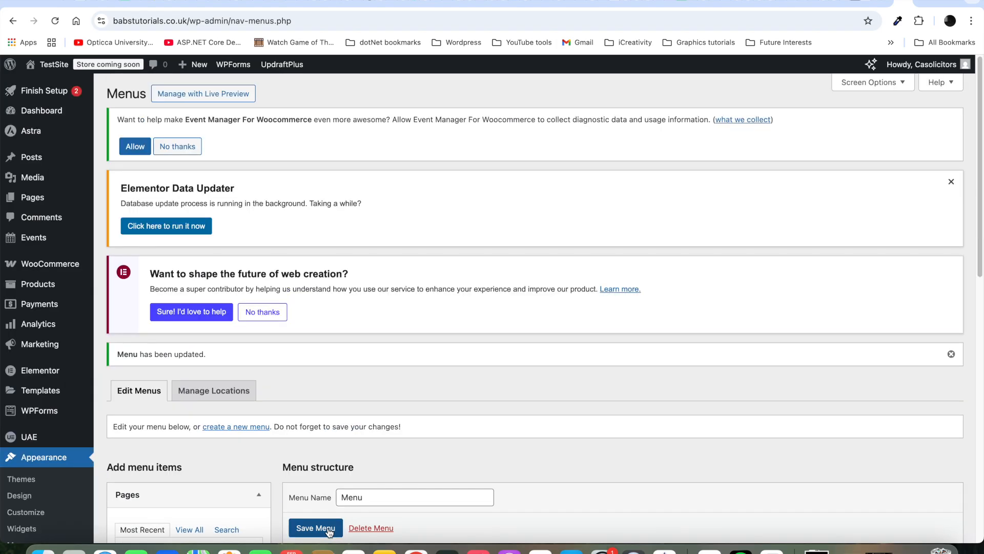
click(329, 533)
mouse_move(46, 66)
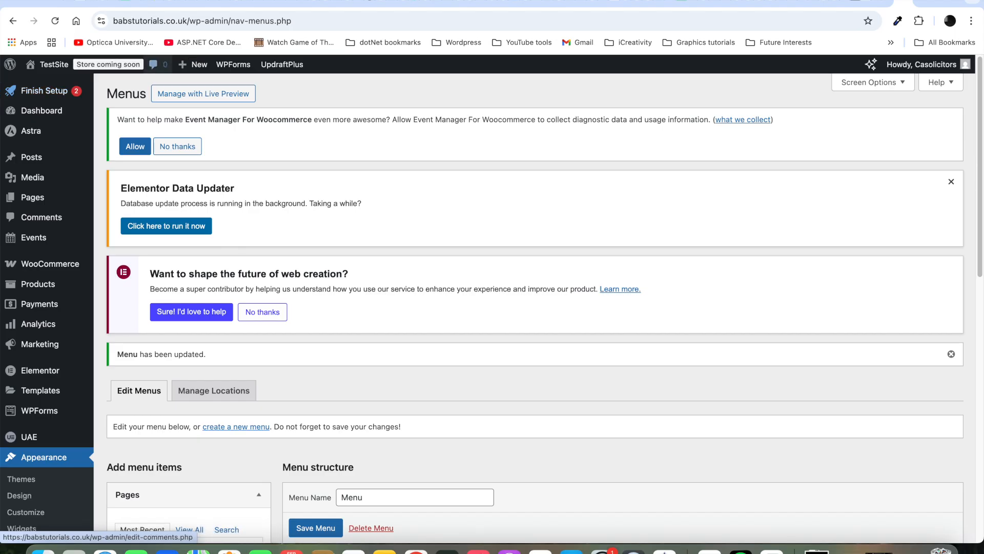
click(892, 1)
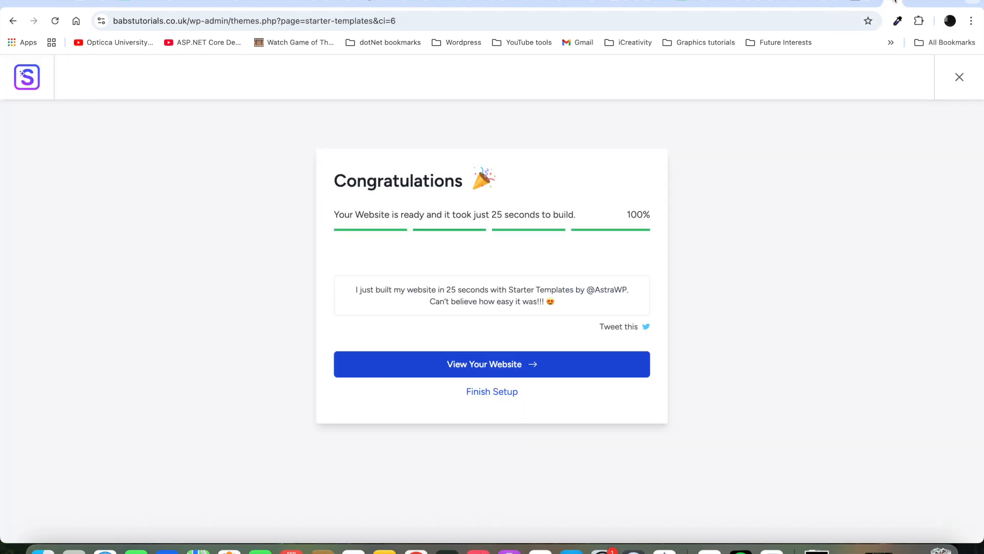
click(906, 2)
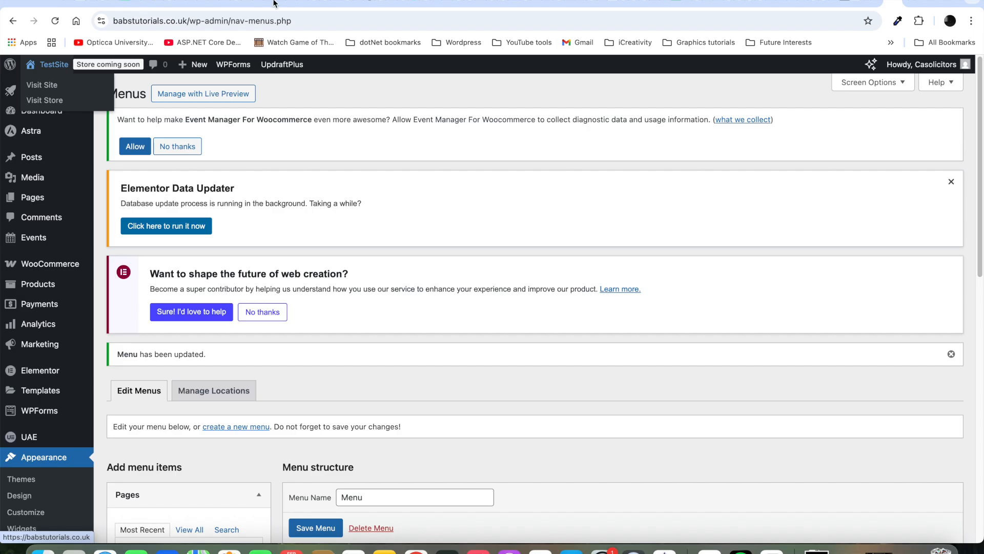
click(908, 3)
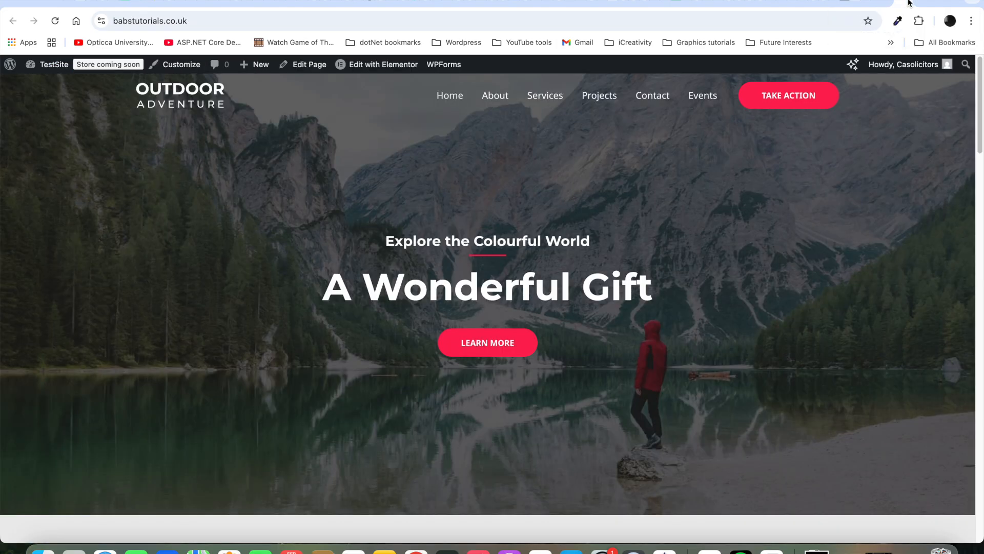
Step: Follow the header's Events link and open the Quarterly Head Office Party event page
click(703, 96)
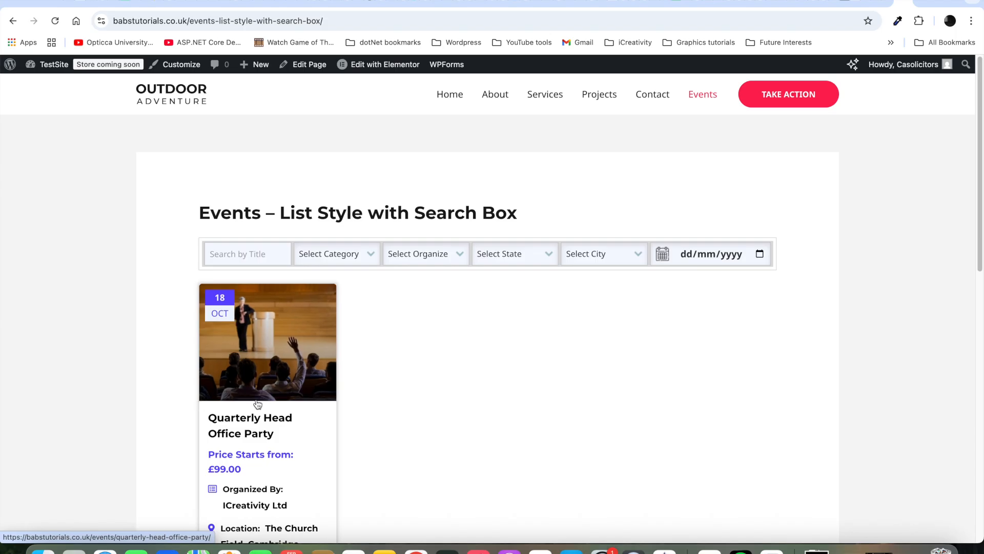
click(284, 419)
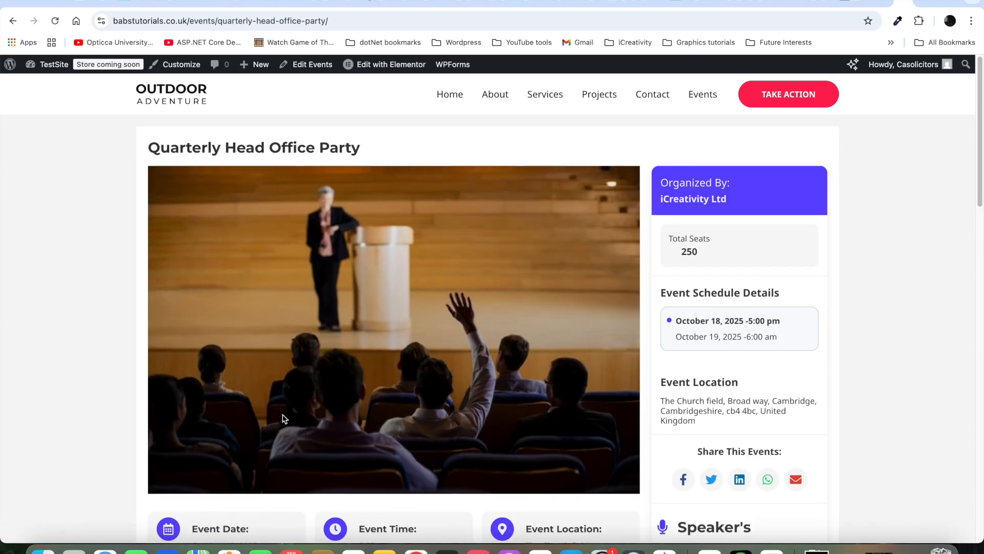